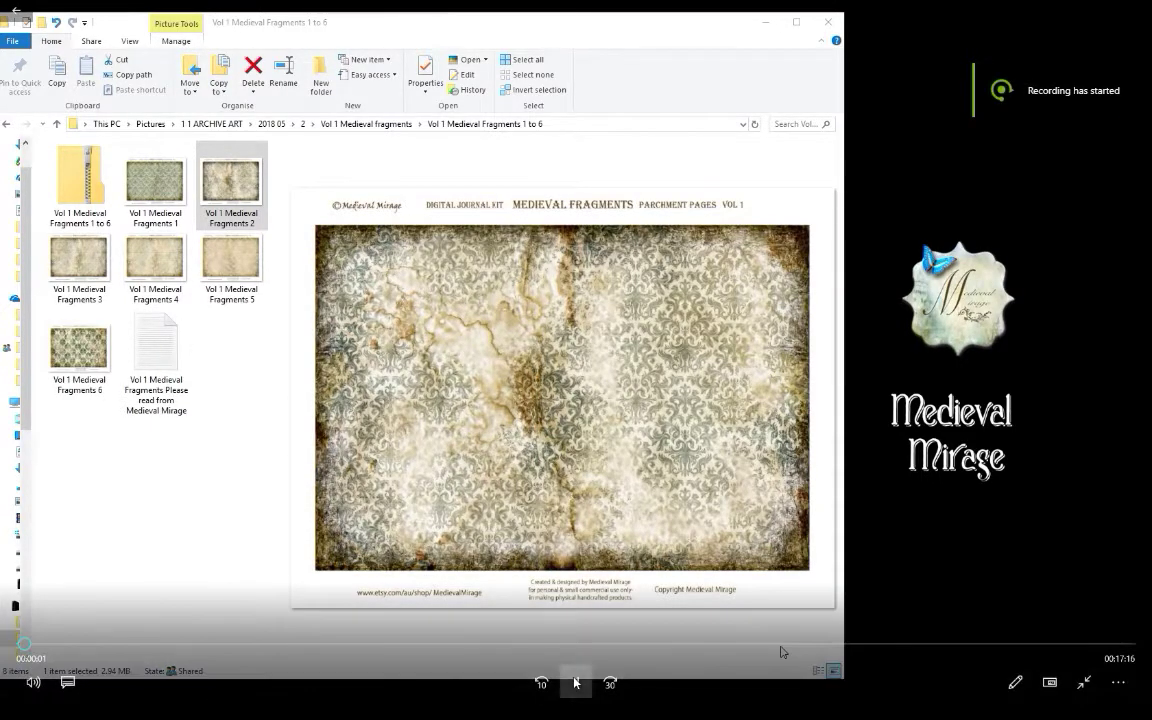
# - Preview the Medieval Fragments images 1 through 6, ending on Fragments 2
pyautogui.click(576, 683)
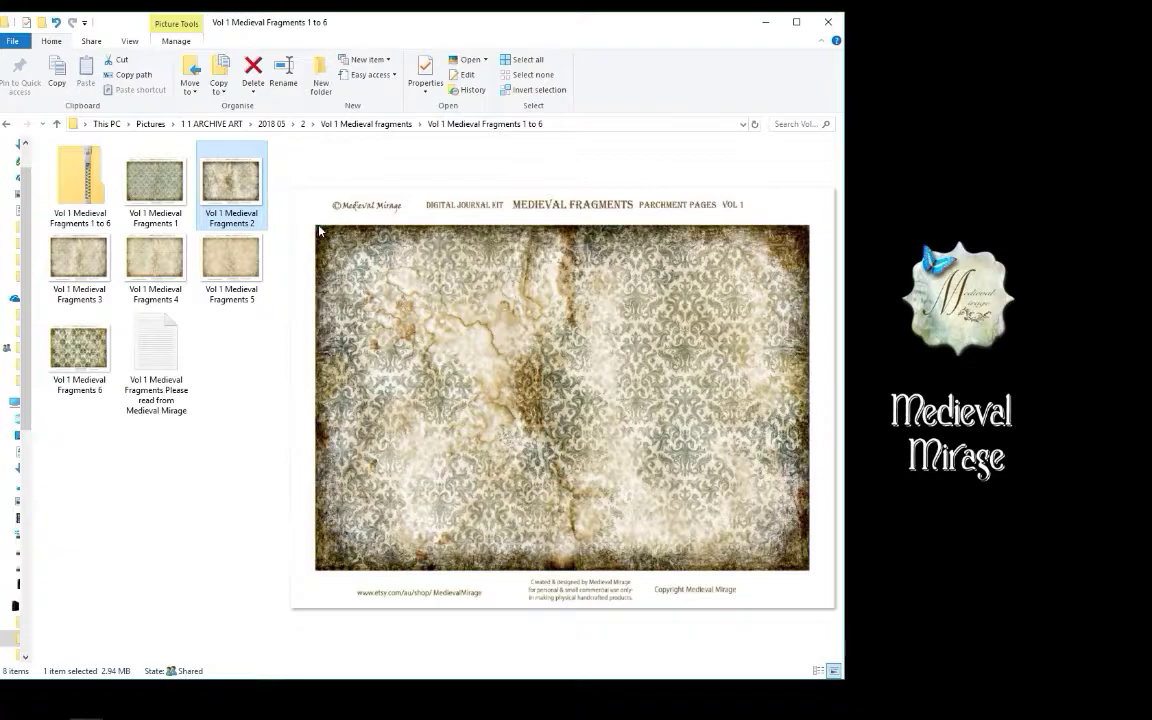
pyautogui.click(155, 182)
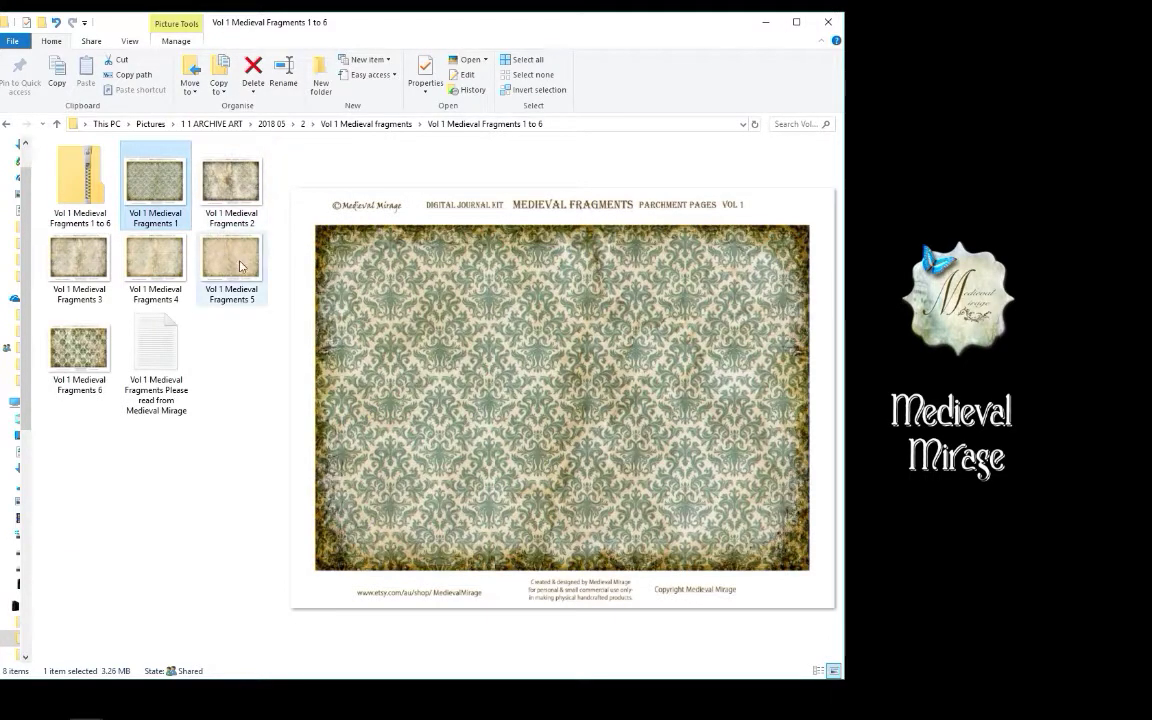
pyautogui.click(231, 260)
pyautogui.click(155, 260)
pyautogui.click(79, 260)
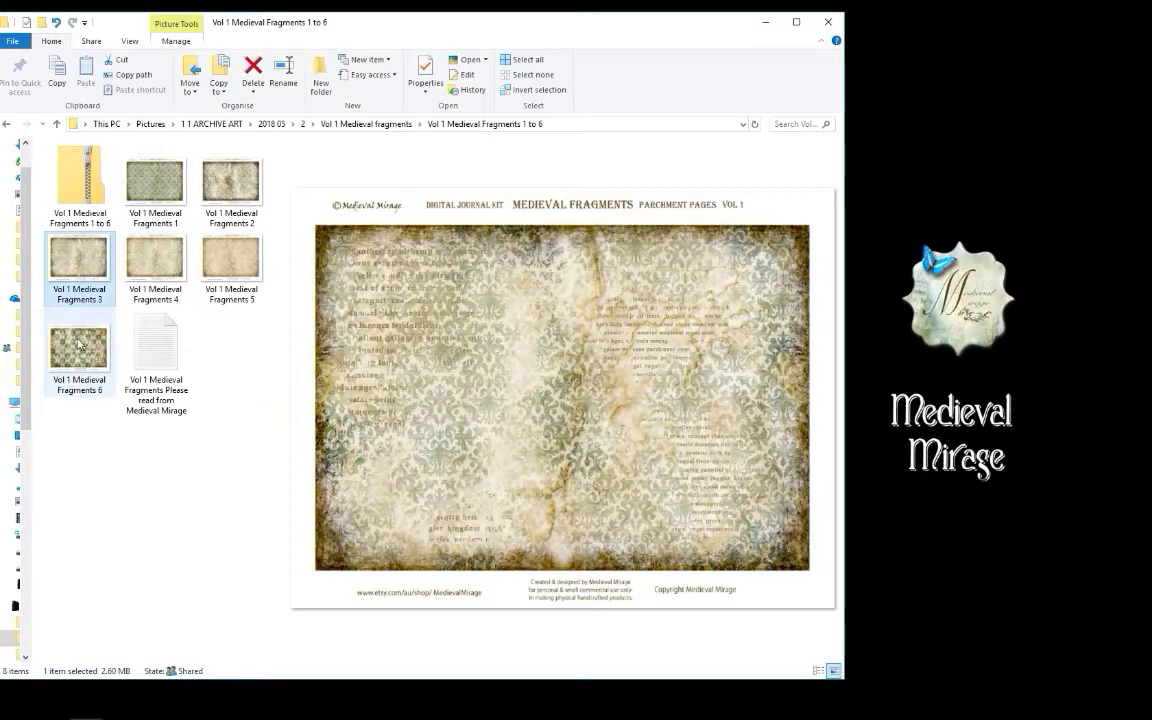
pyautogui.click(79, 345)
pyautogui.click(231, 182)
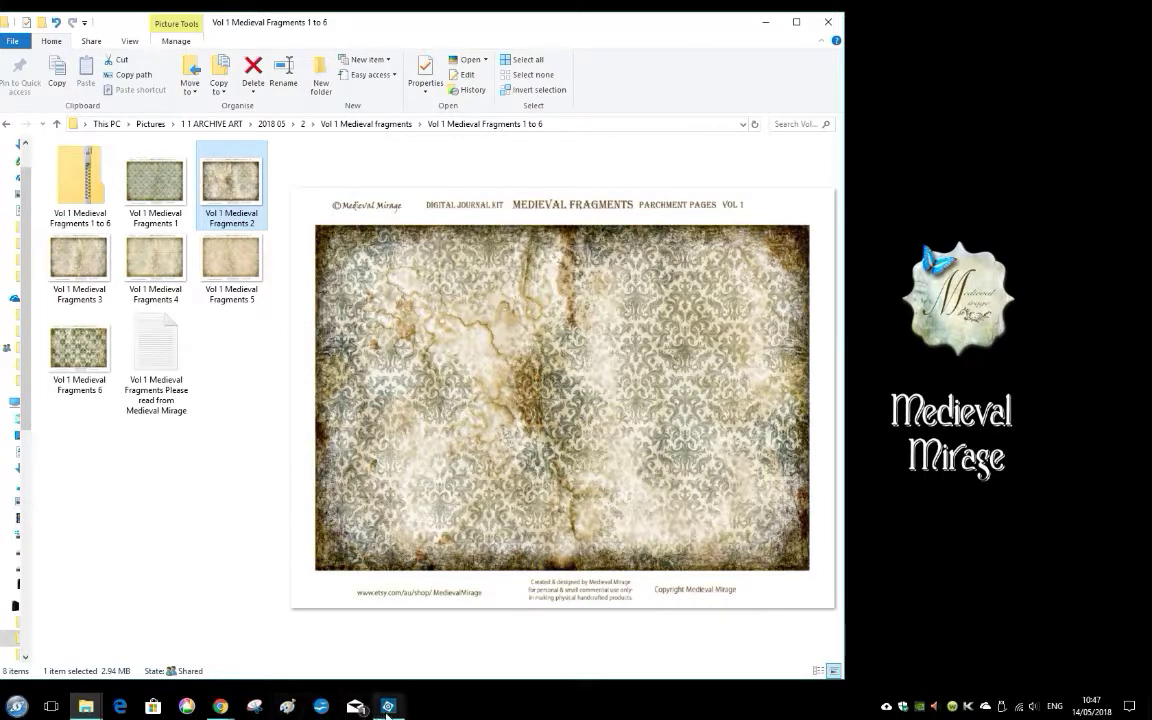
# - Create a transparent International Paper A4 document named a4
pyautogui.click(388, 707)
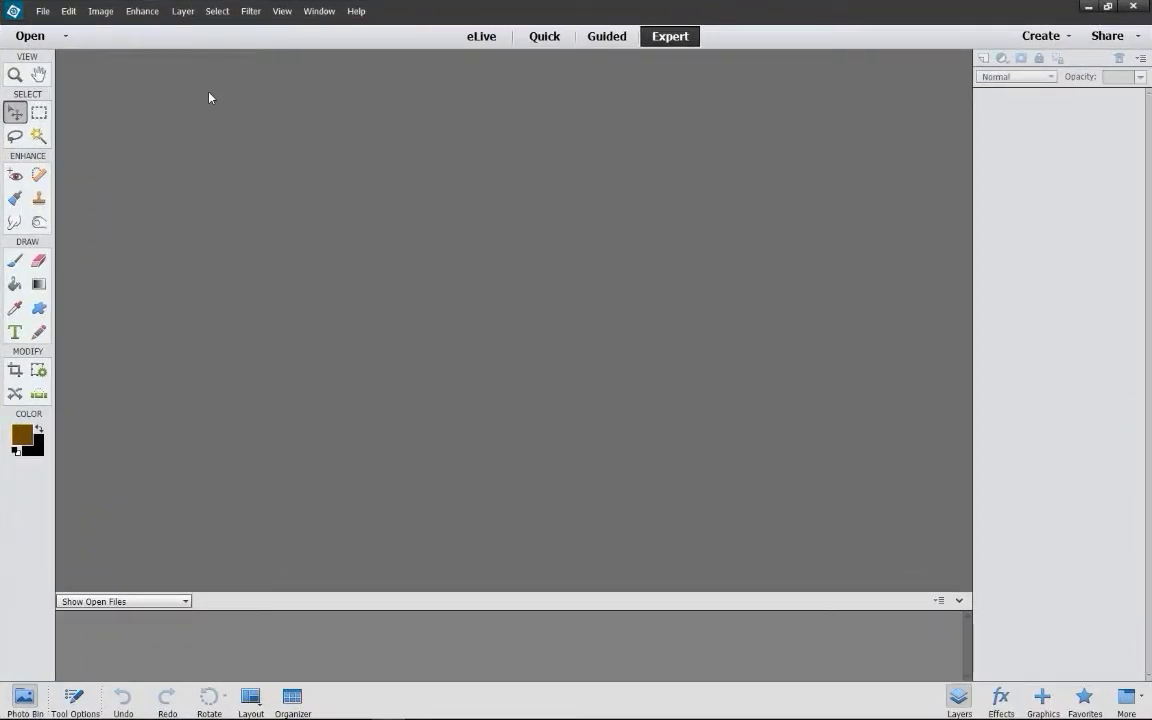
pyautogui.click(43, 11)
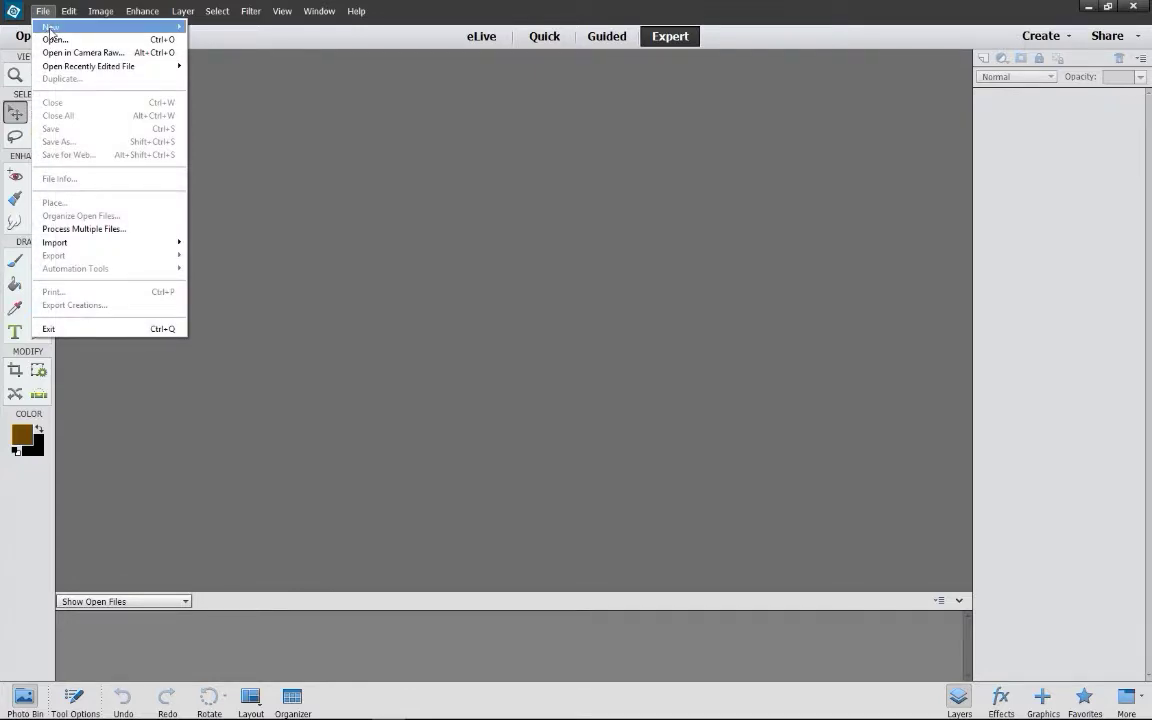
pyautogui.moveTo(100, 26)
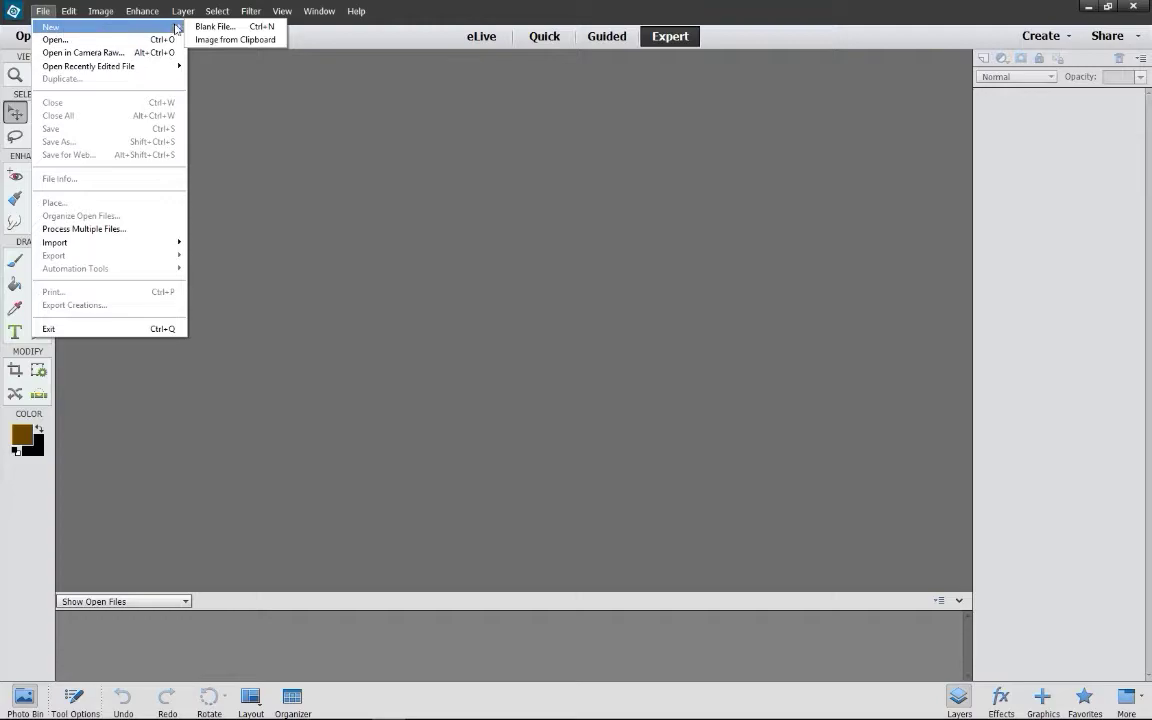
pyautogui.click(215, 26)
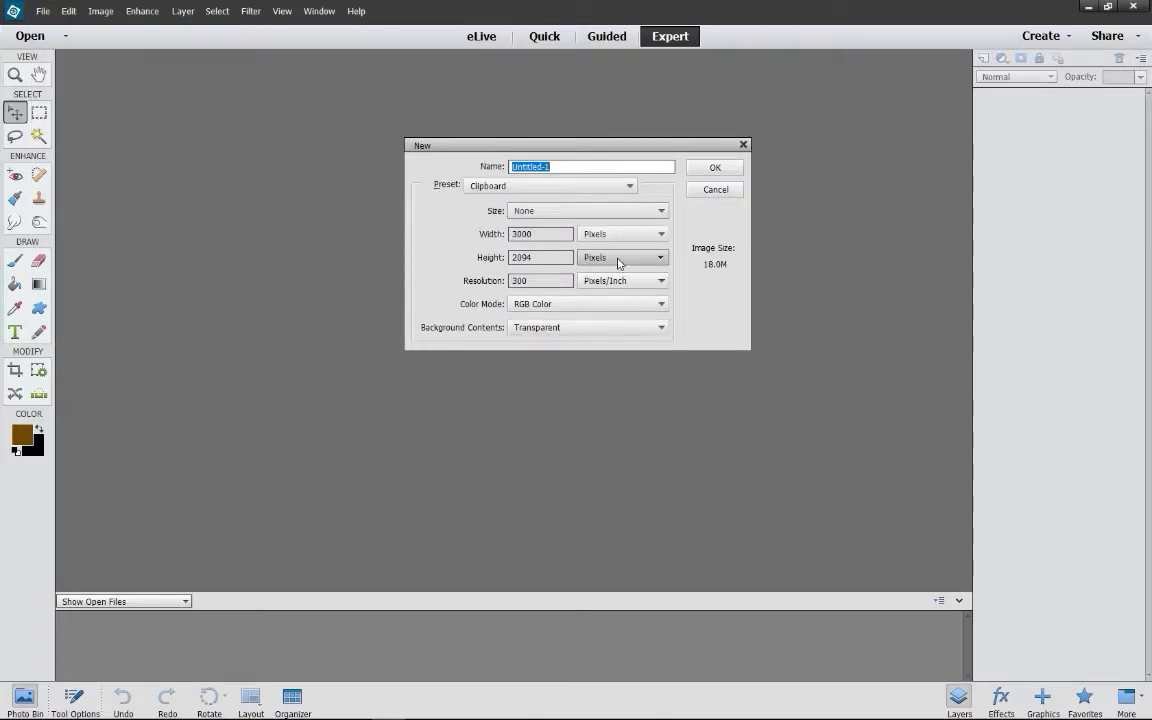
pyautogui.click(531, 187)
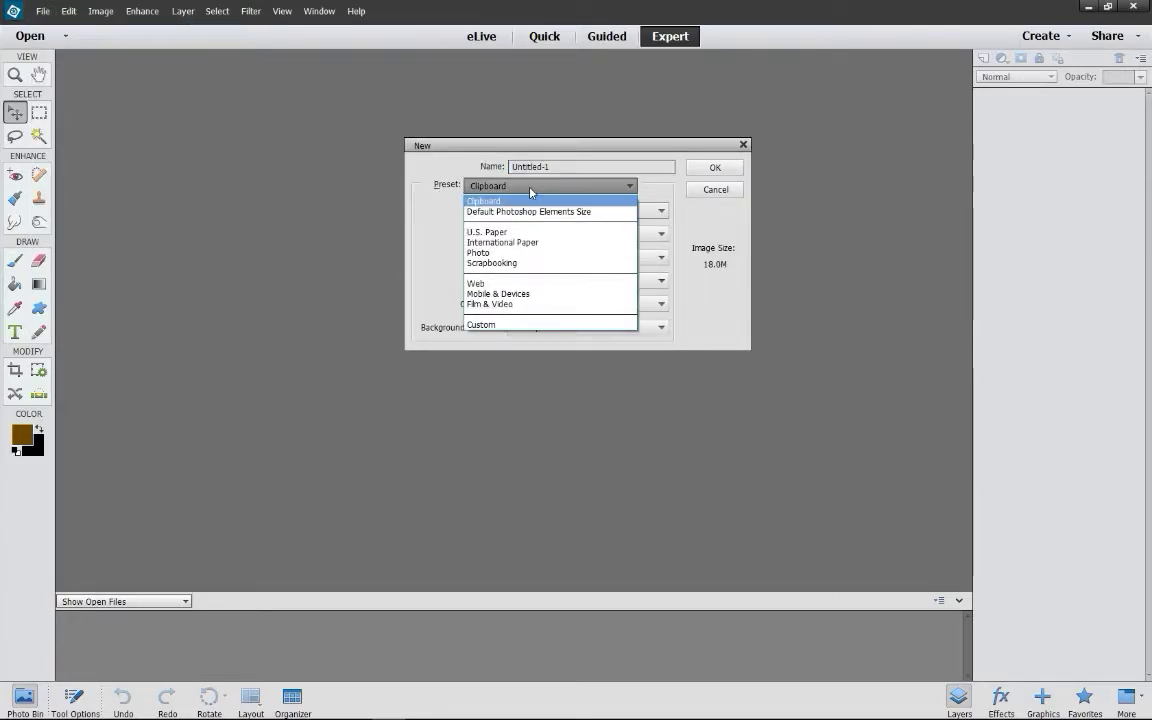
pyautogui.click(502, 242)
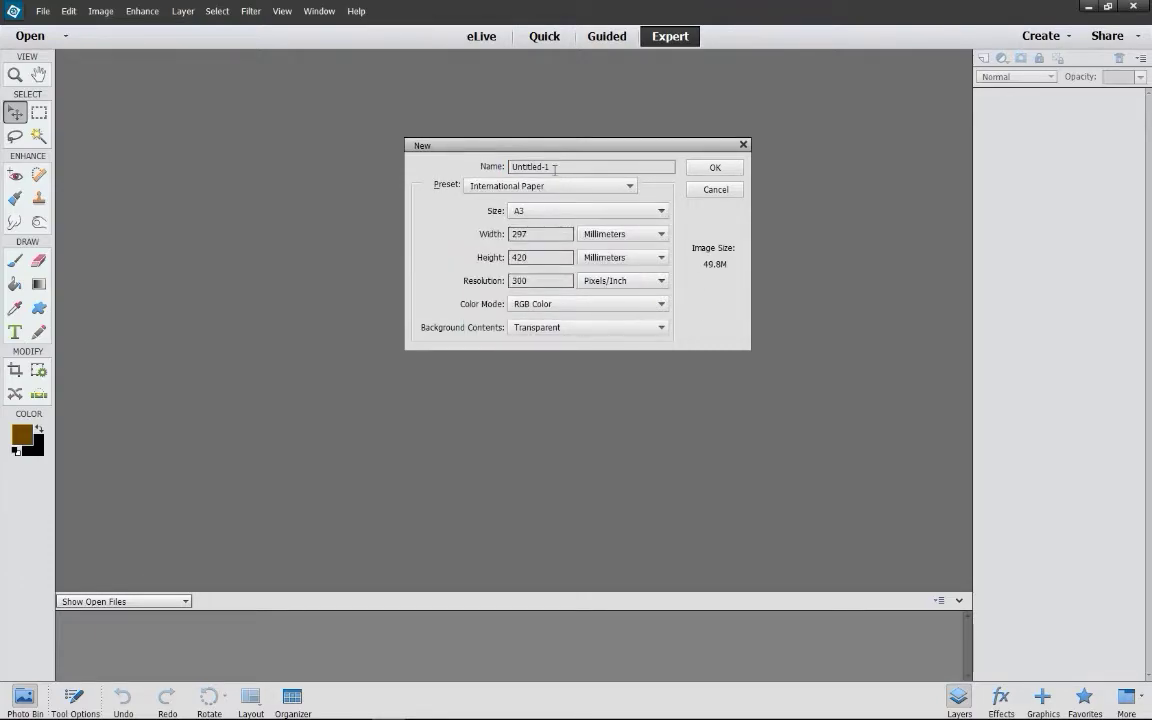
pyautogui.click(535, 212)
pyautogui.click(523, 247)
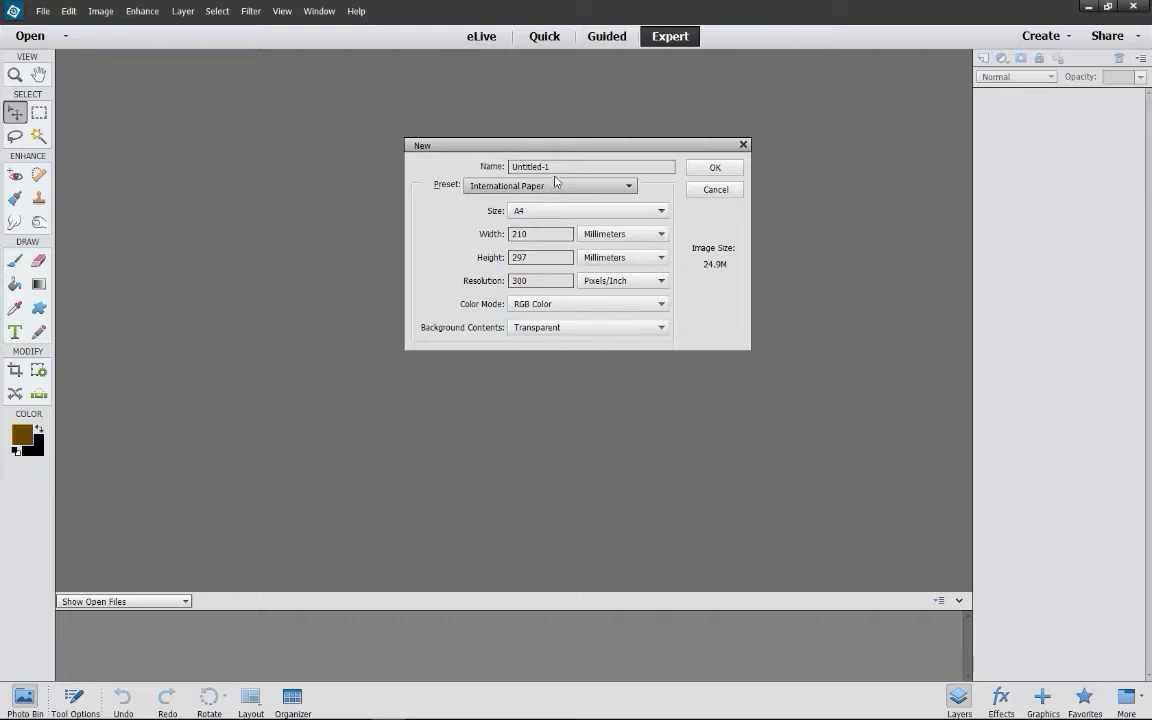
pyautogui.write('a4')
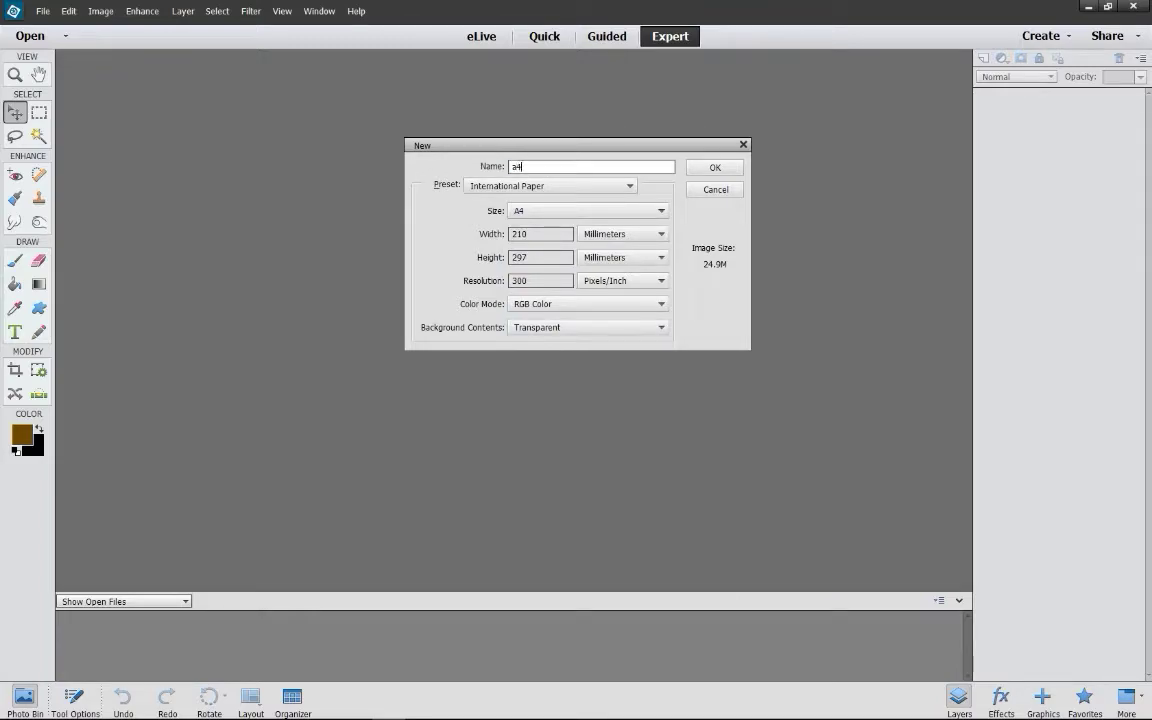
pyautogui.click(715, 167)
pyautogui.click(100, 11)
pyautogui.moveTo(106, 27)
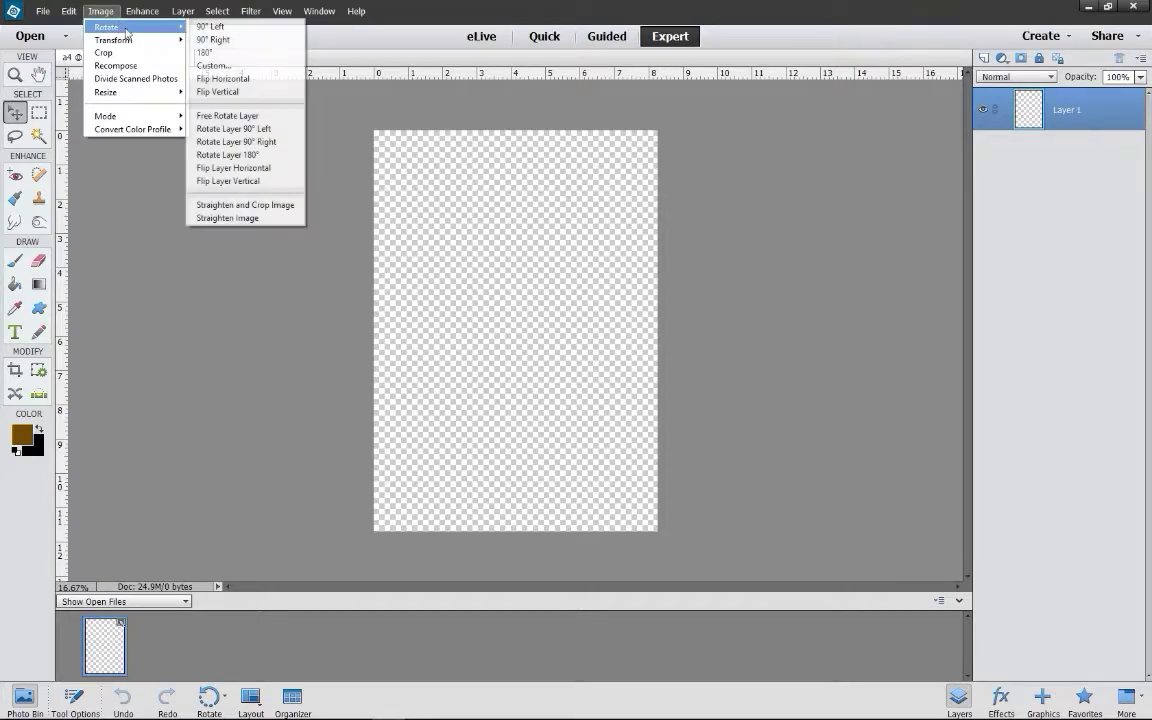
# - Rotate a4 90° to landscape, then create a U.S. Paper Letter document named us
pyautogui.click(200, 28)
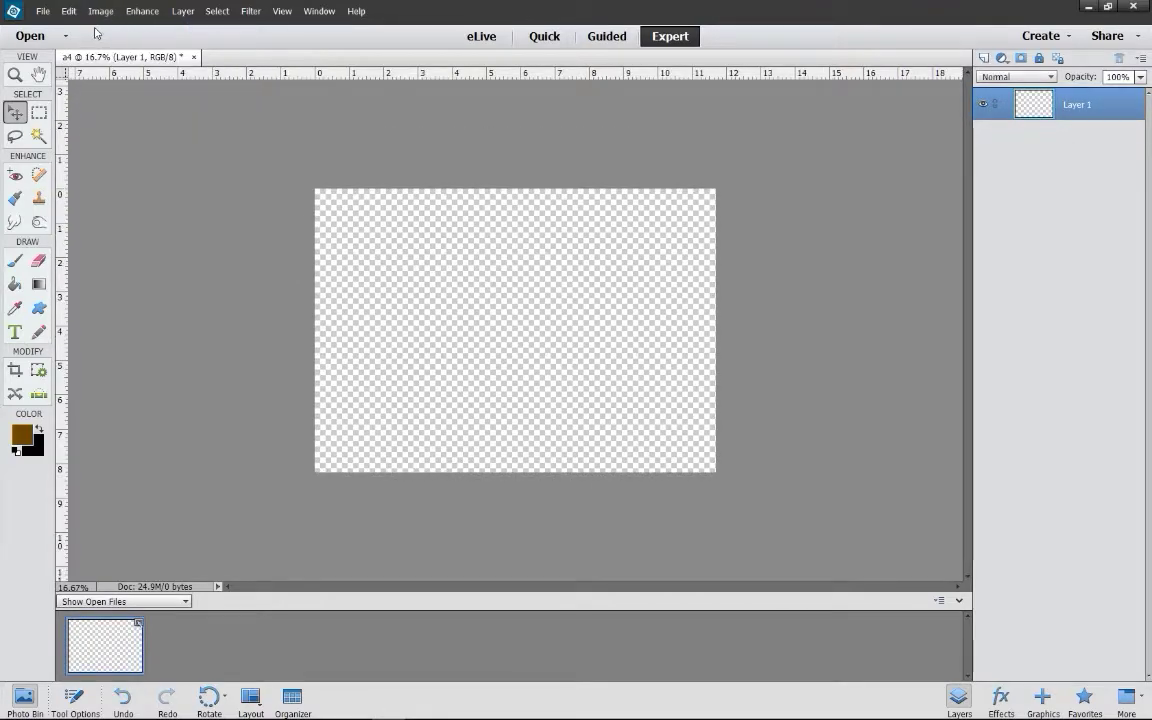
pyautogui.click(43, 11)
pyautogui.moveTo(52, 27)
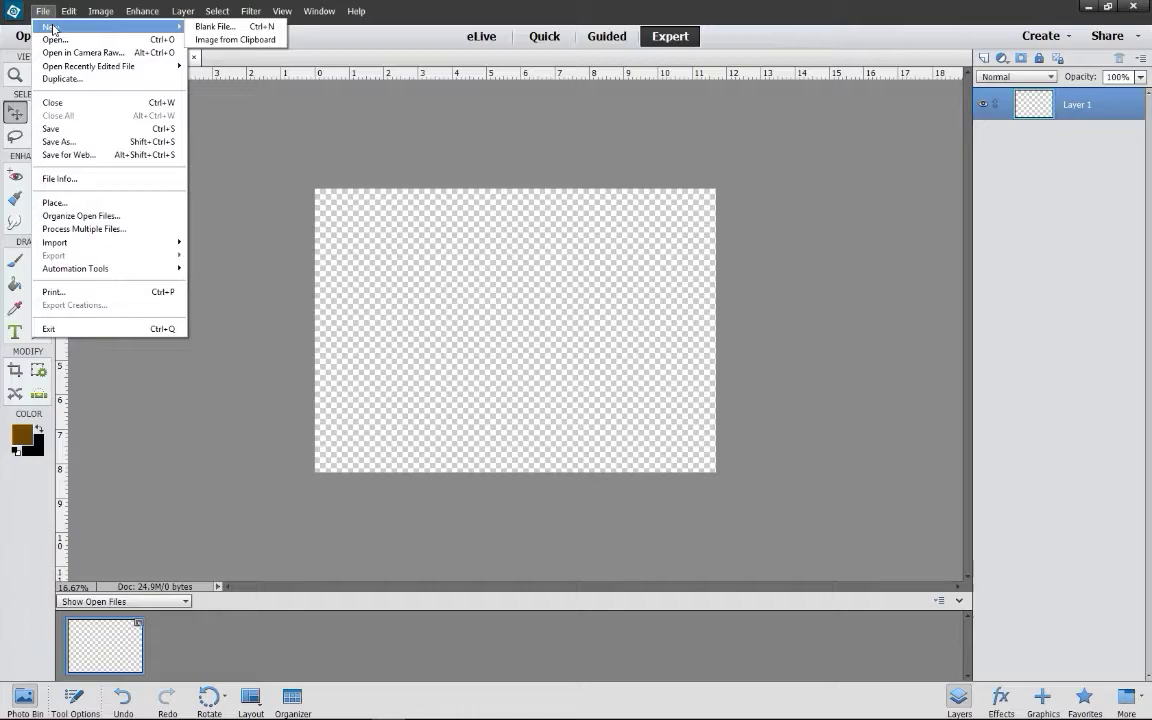
pyautogui.click(213, 27)
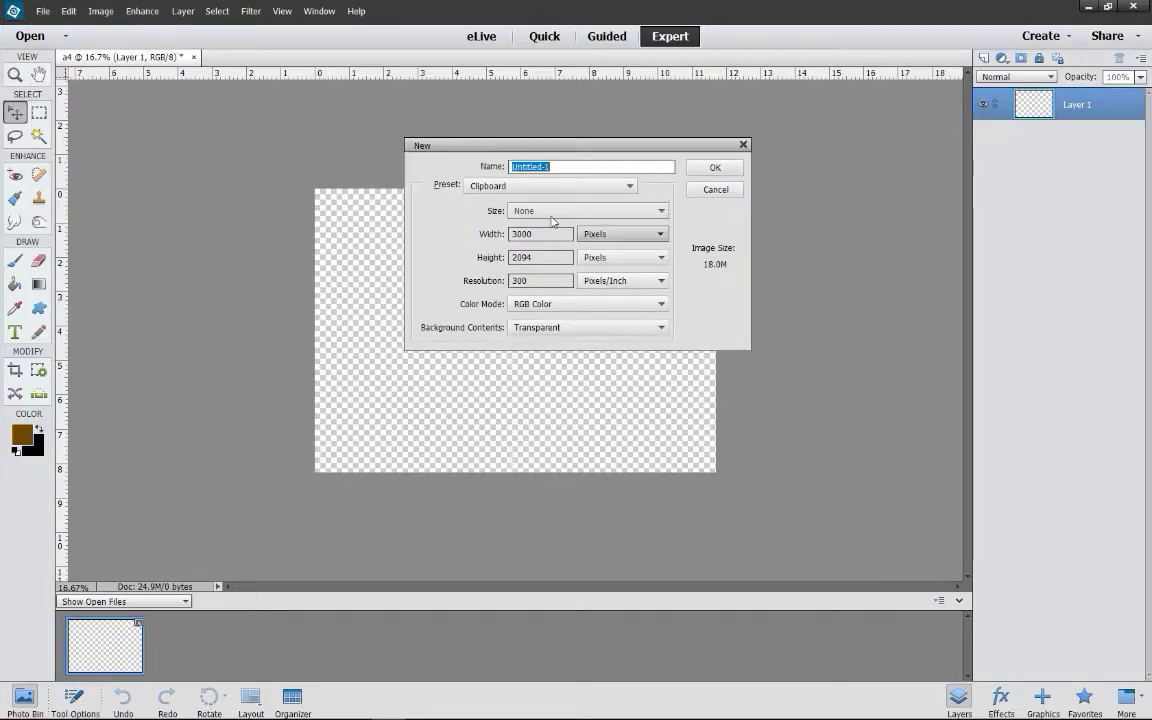
pyautogui.click(550, 186)
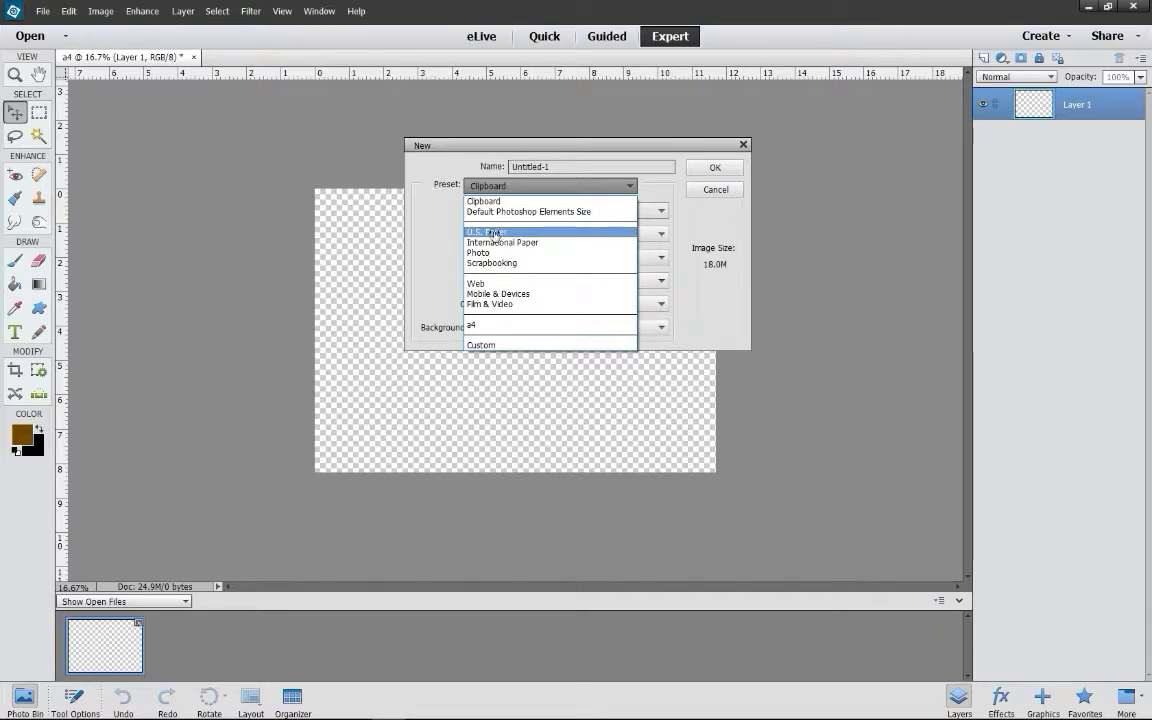
pyautogui.click(495, 232)
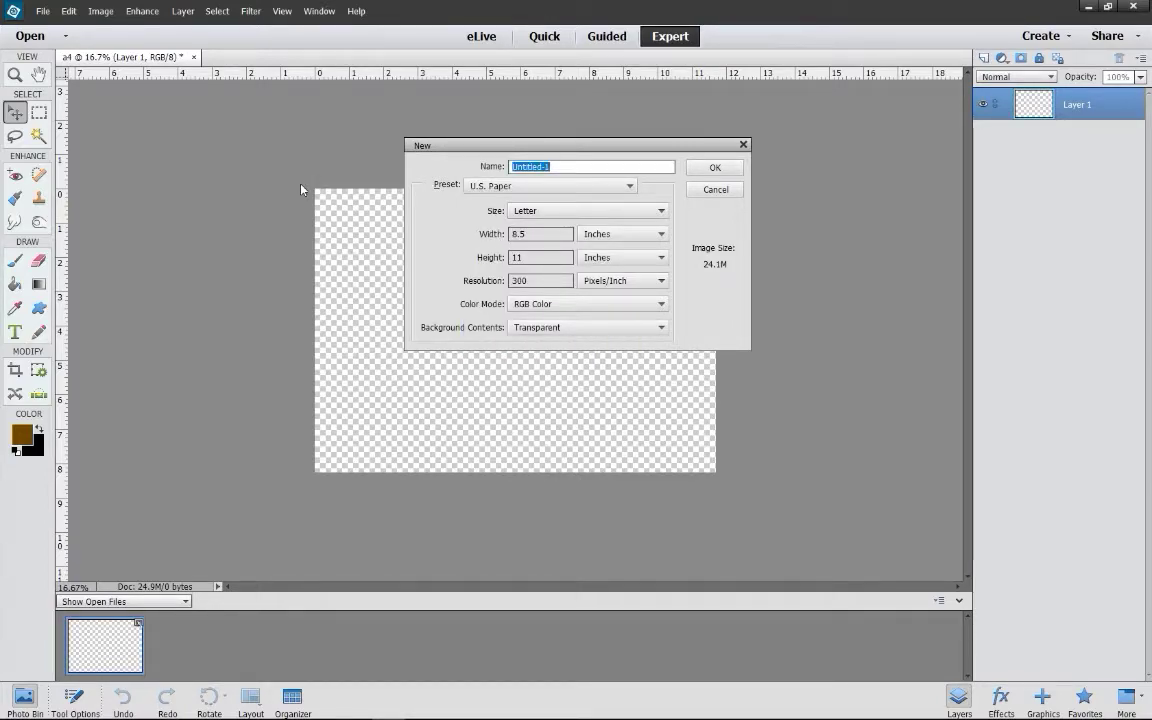
pyautogui.write('us')
pyautogui.press('Return')
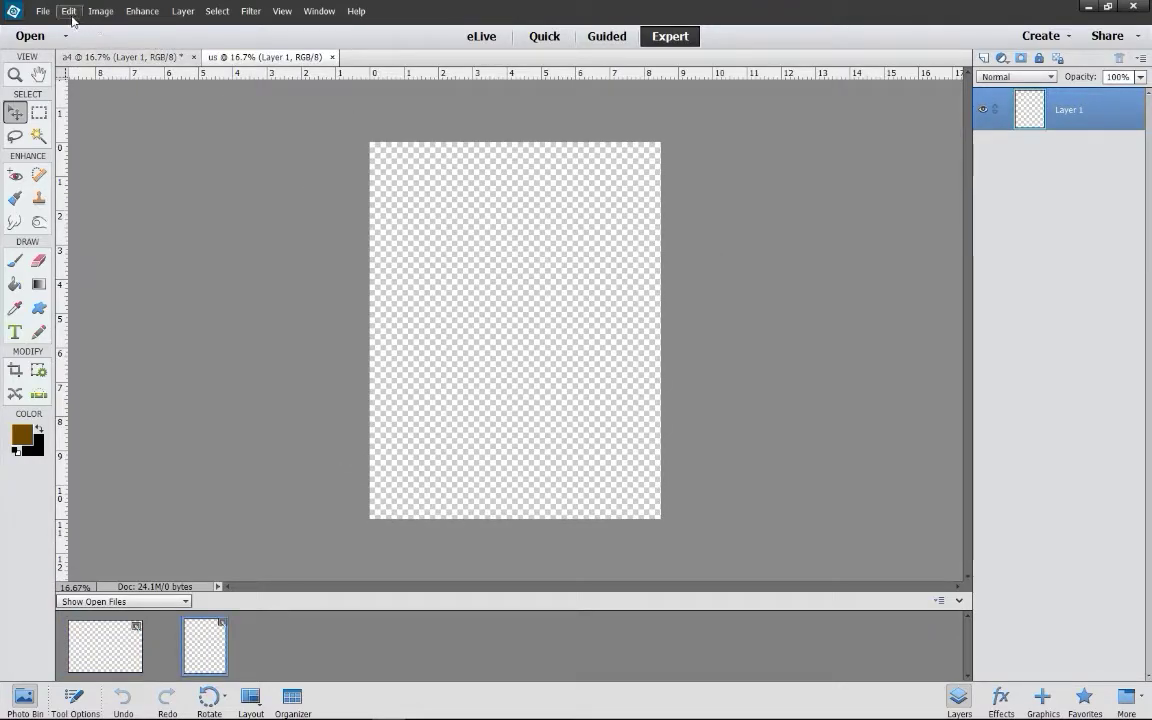
# - Create a new International Paper A6 document named a6
pyautogui.click(43, 11)
pyautogui.click(207, 27)
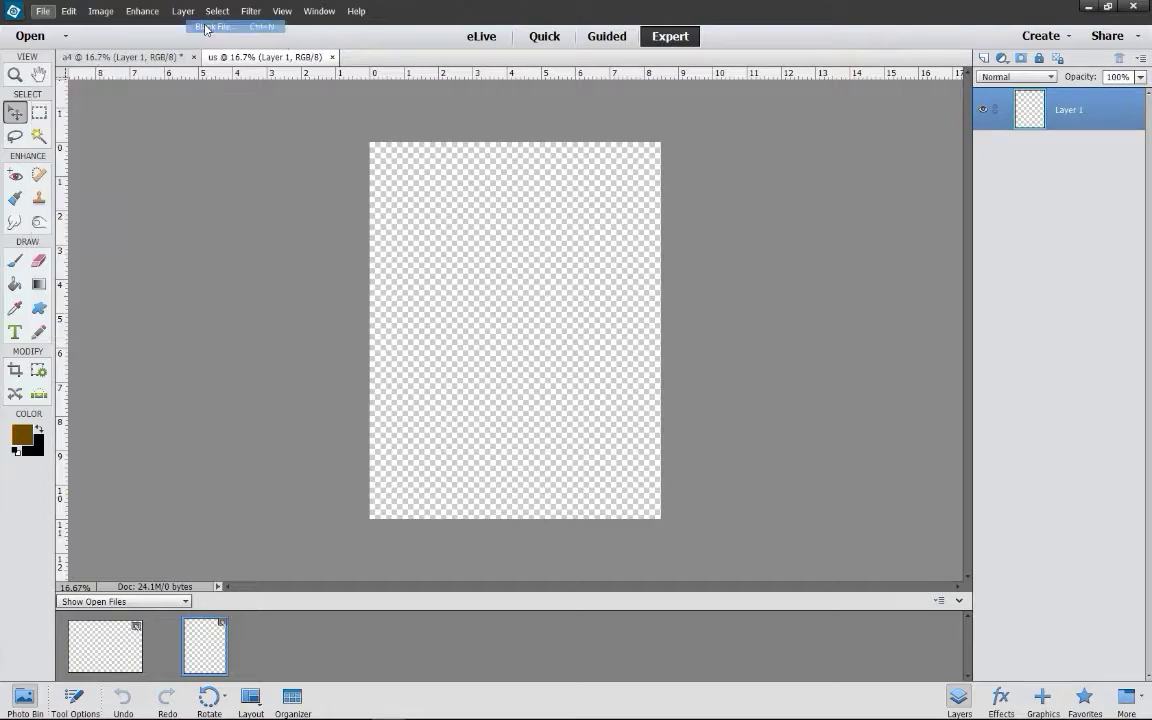
pyautogui.click(518, 187)
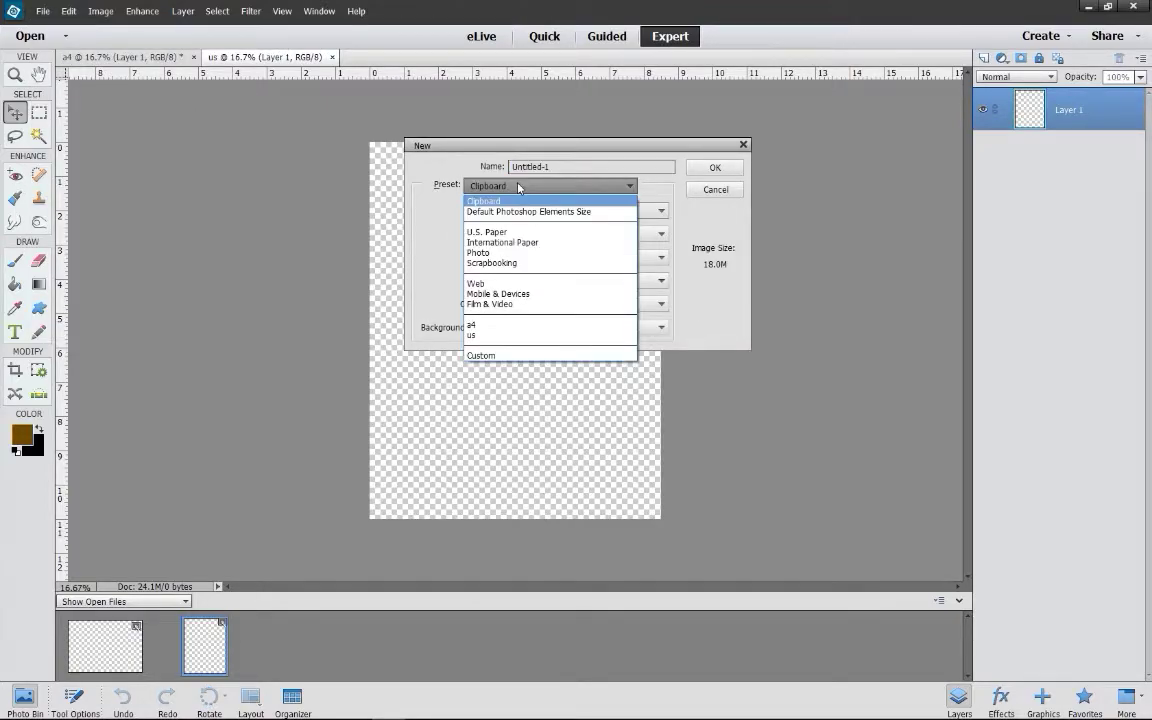
pyautogui.click(502, 242)
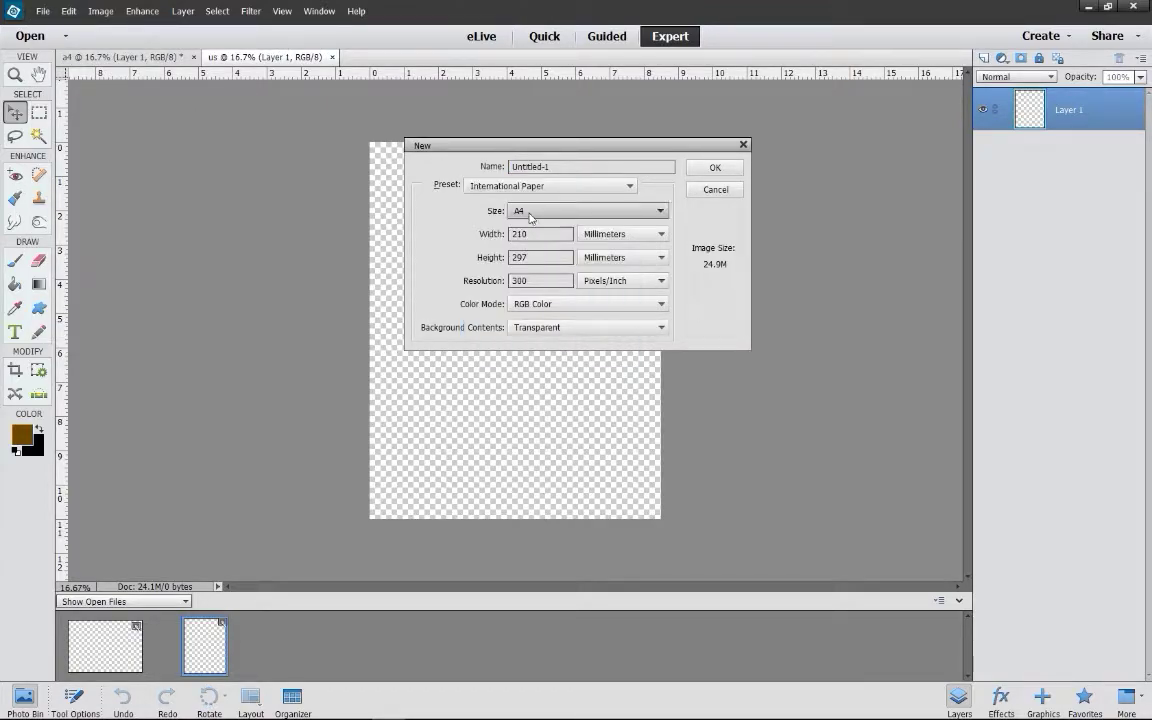
pyautogui.click(530, 212)
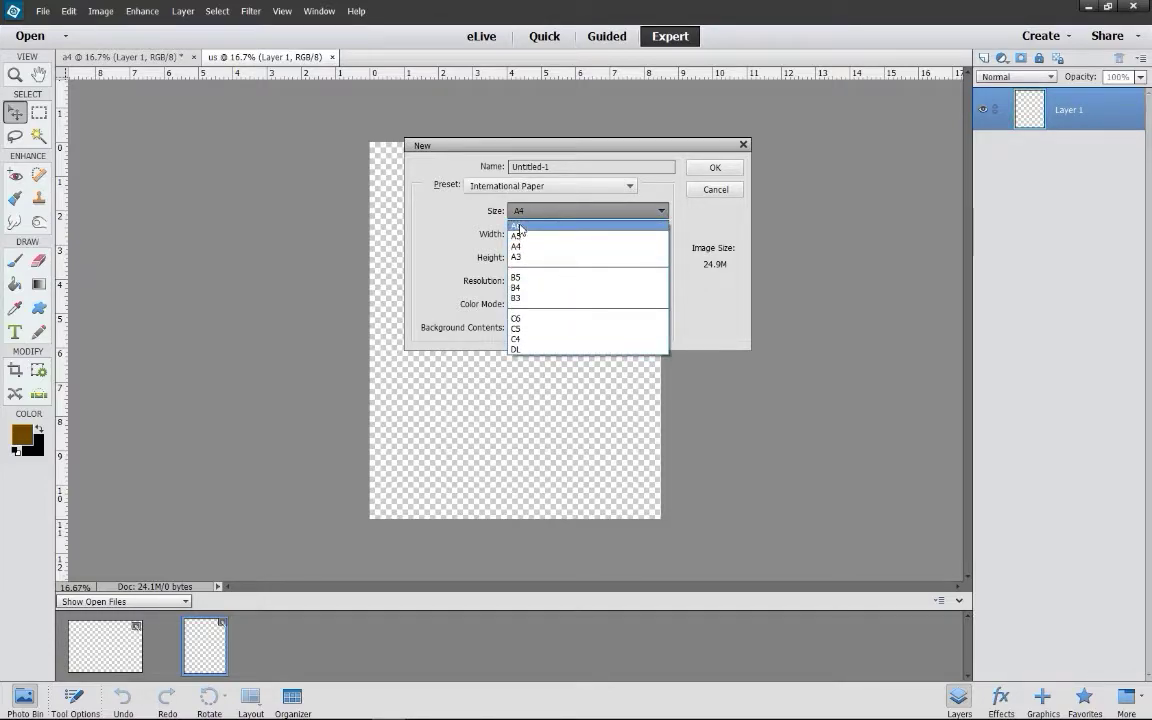
pyautogui.click(520, 229)
pyautogui.doubleClick(540, 166)
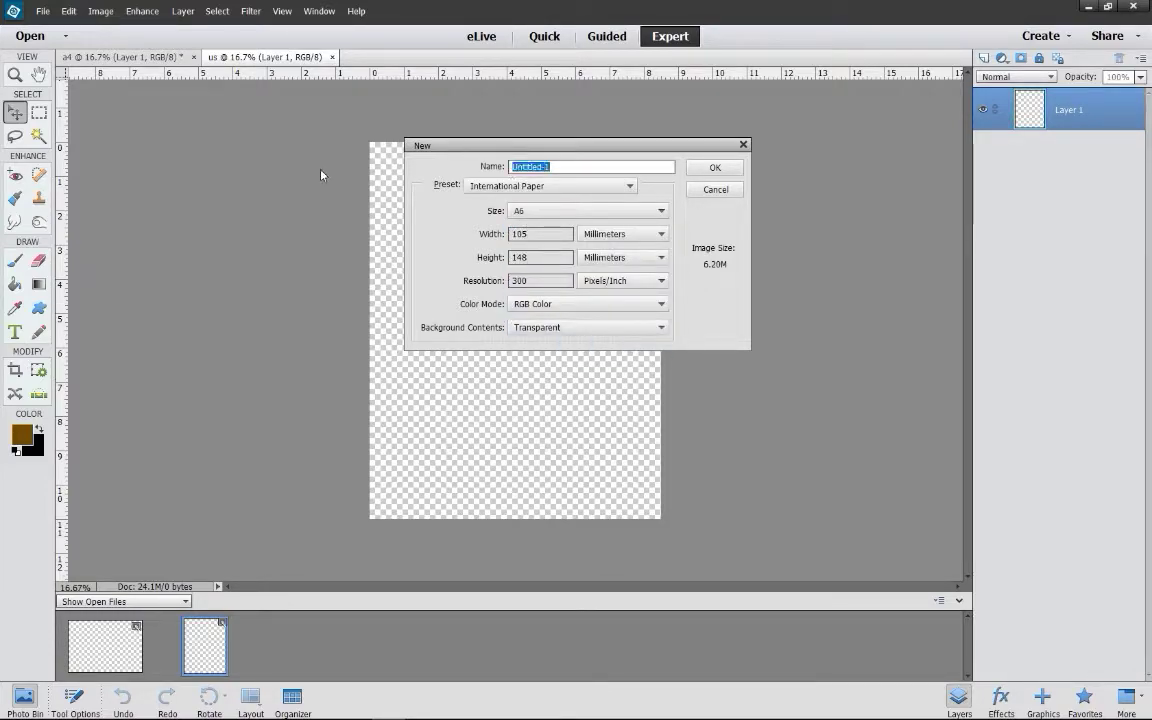
pyautogui.write('a6')
pyautogui.click(714, 167)
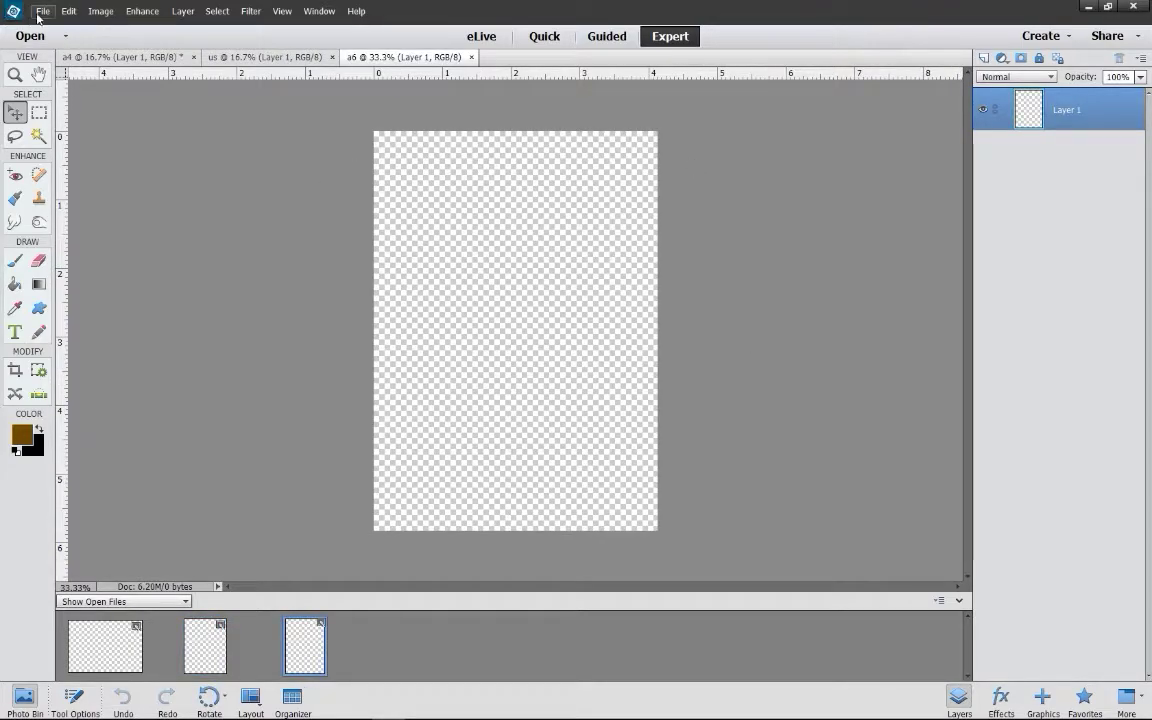
# - Create a Photo preset Landscape 4 x 6 document named 4x6
pyautogui.click(43, 11)
pyautogui.click(210, 30)
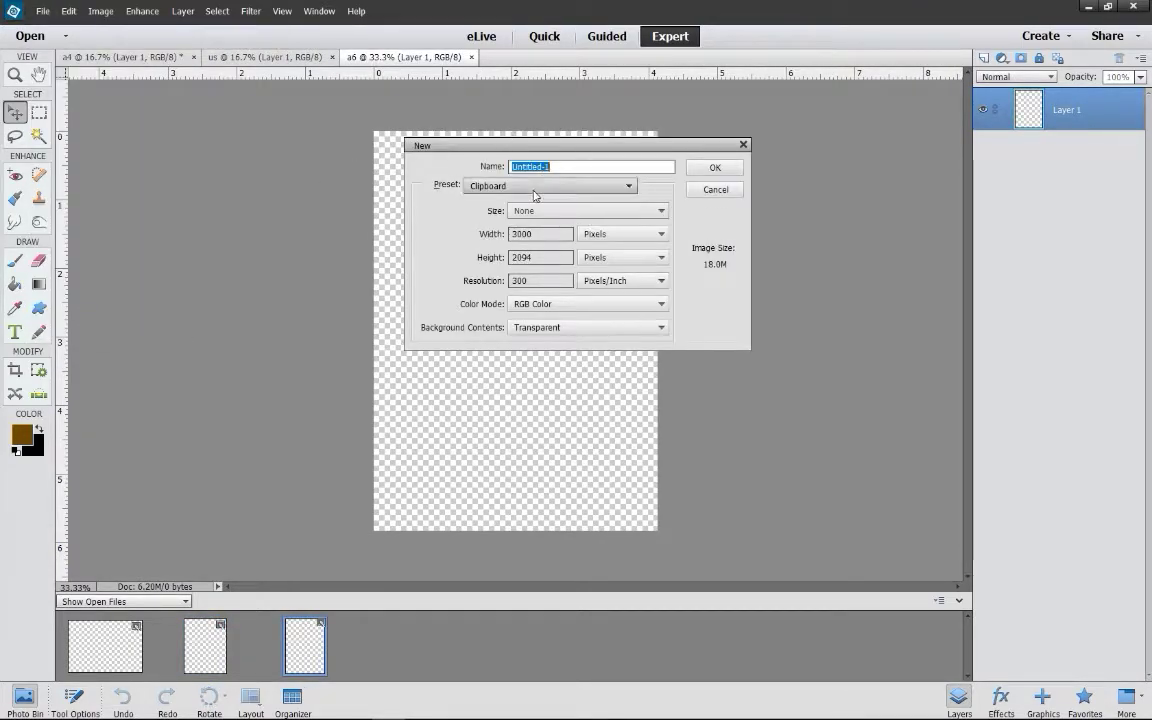
pyautogui.click(548, 185)
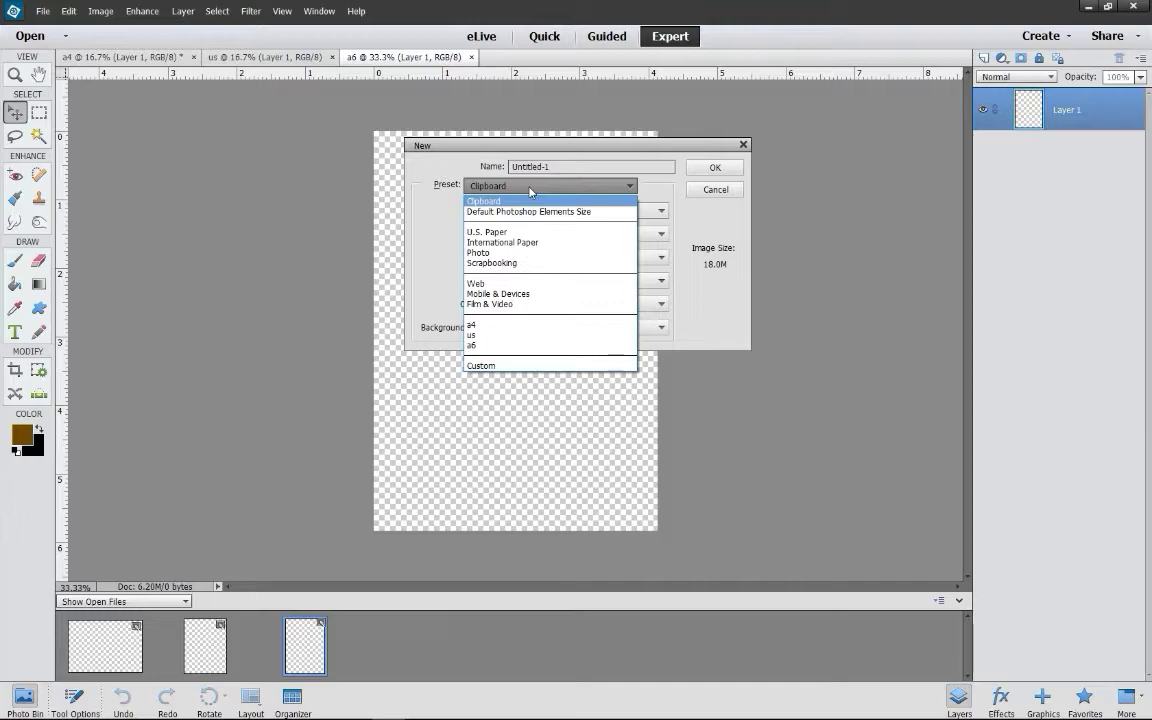
pyautogui.click(480, 252)
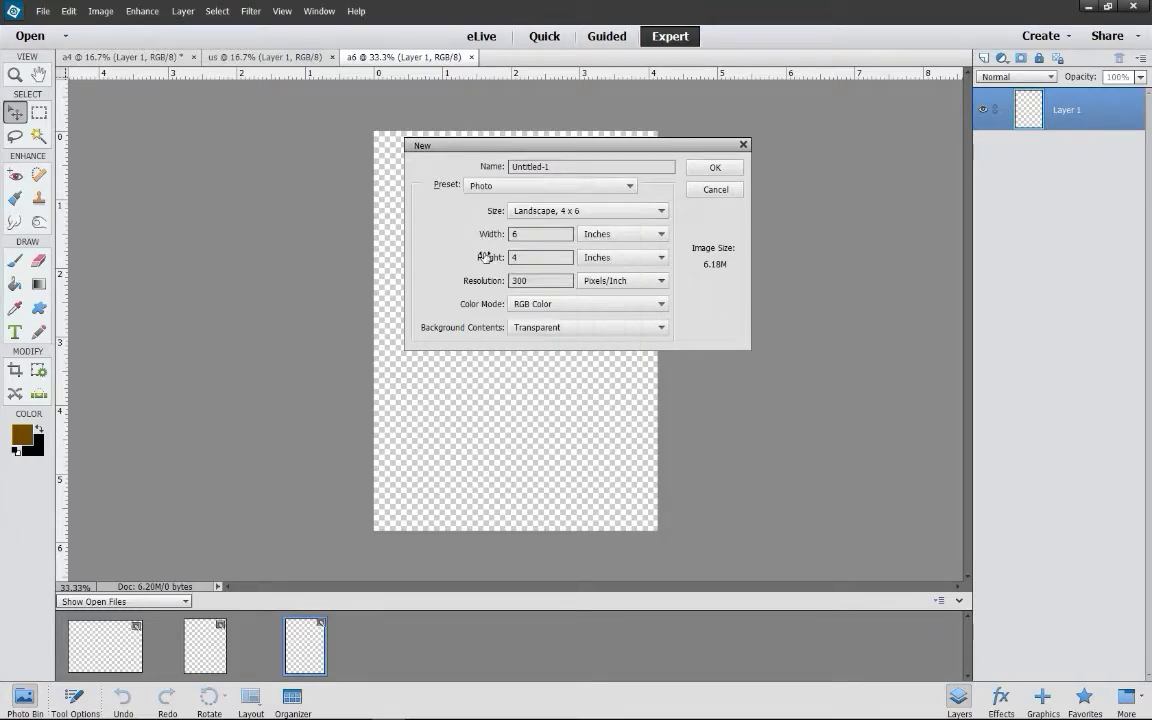
pyautogui.doubleClick(562, 168)
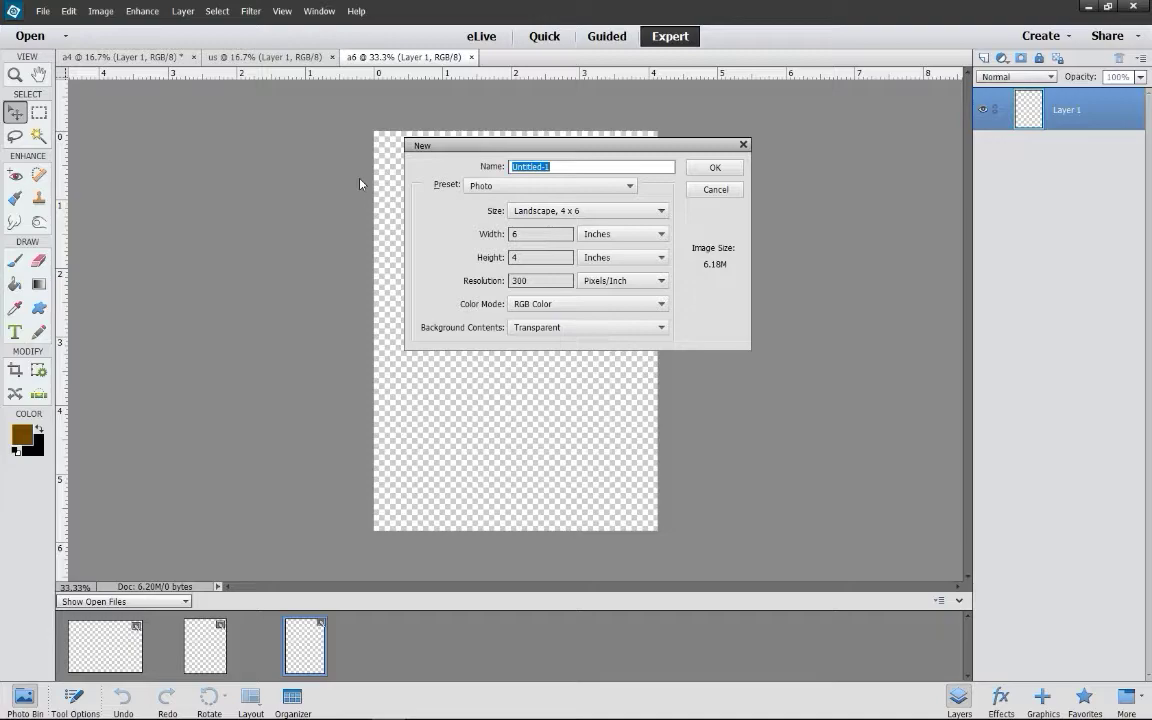
pyautogui.write('4x6')
pyautogui.click(588, 211)
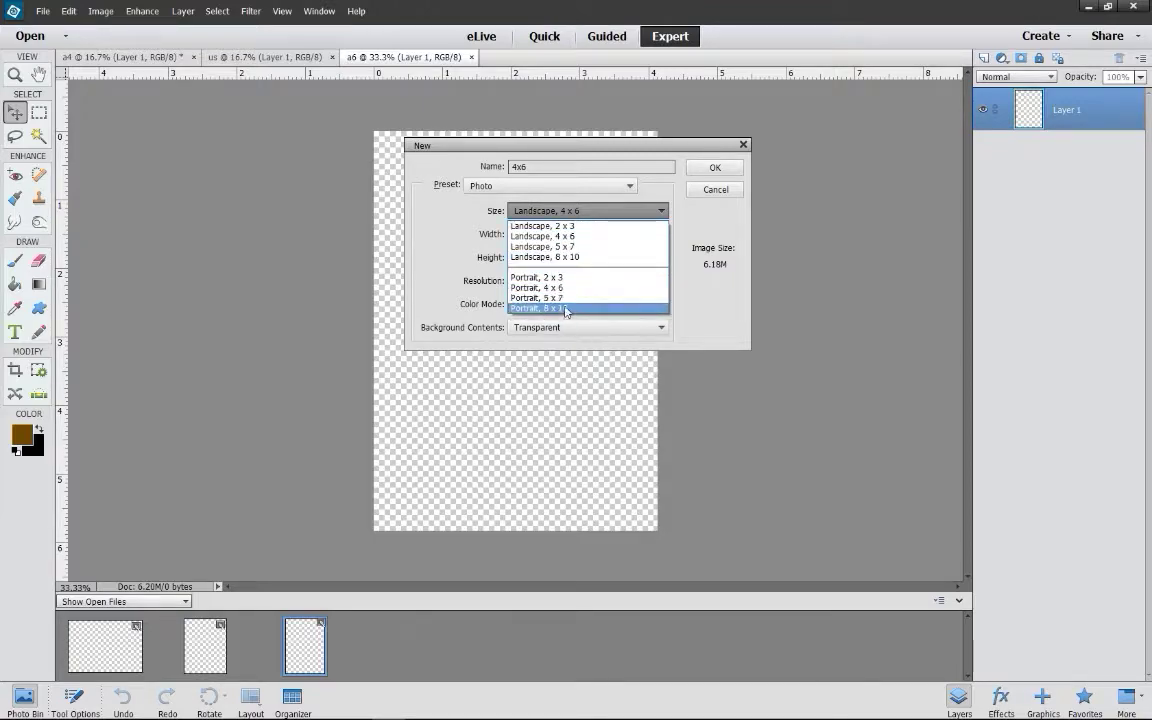
pyautogui.click(715, 167)
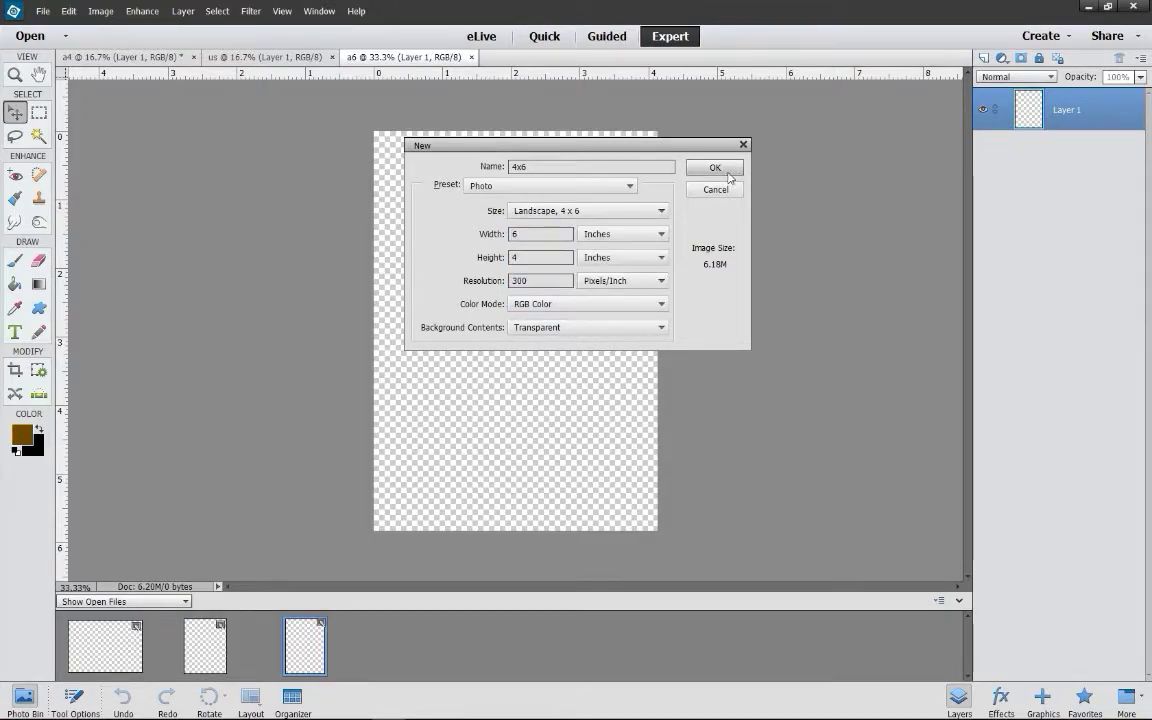
pyautogui.click(715, 167)
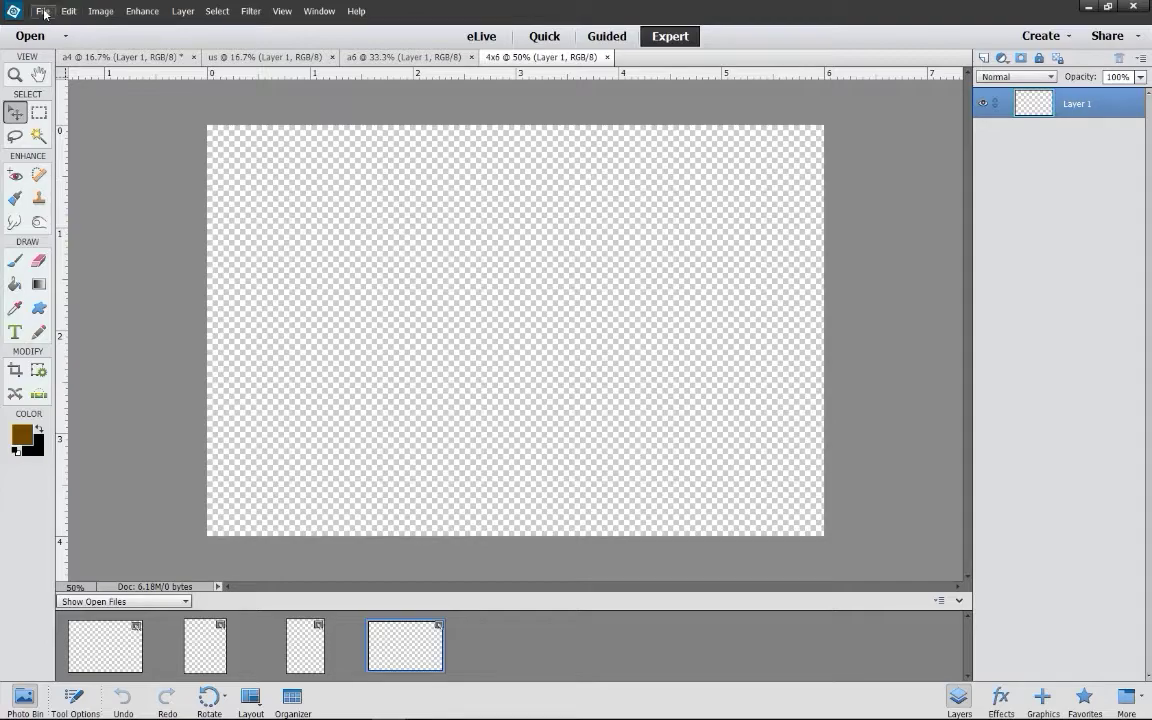
# - Rotate the a6 canvas 90° from its Photo Bin thumbnail menu
pyautogui.click(43, 11)
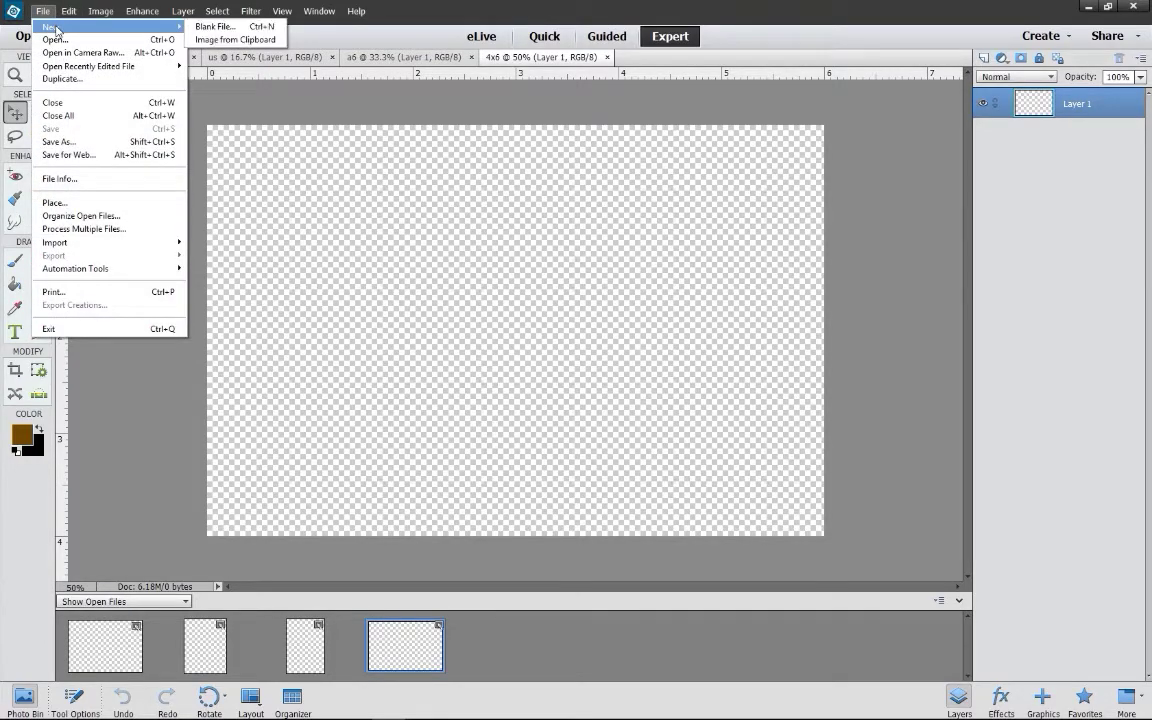
pyautogui.click(596, 644)
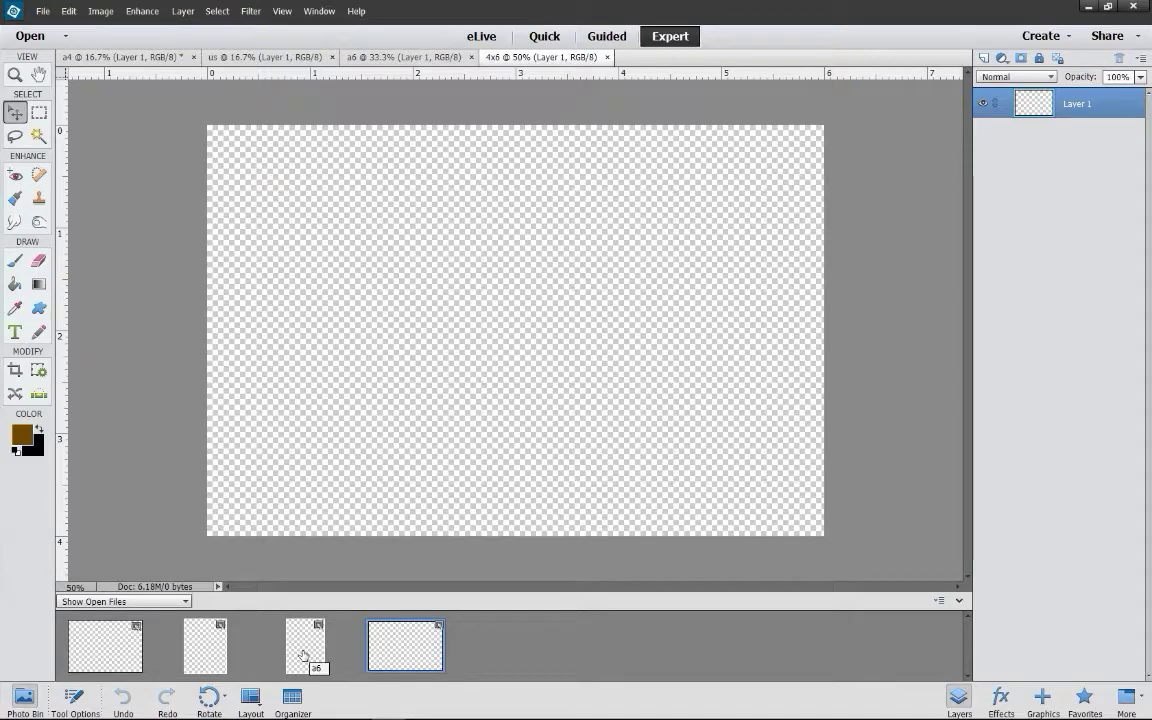
pyautogui.rightClick(299, 661)
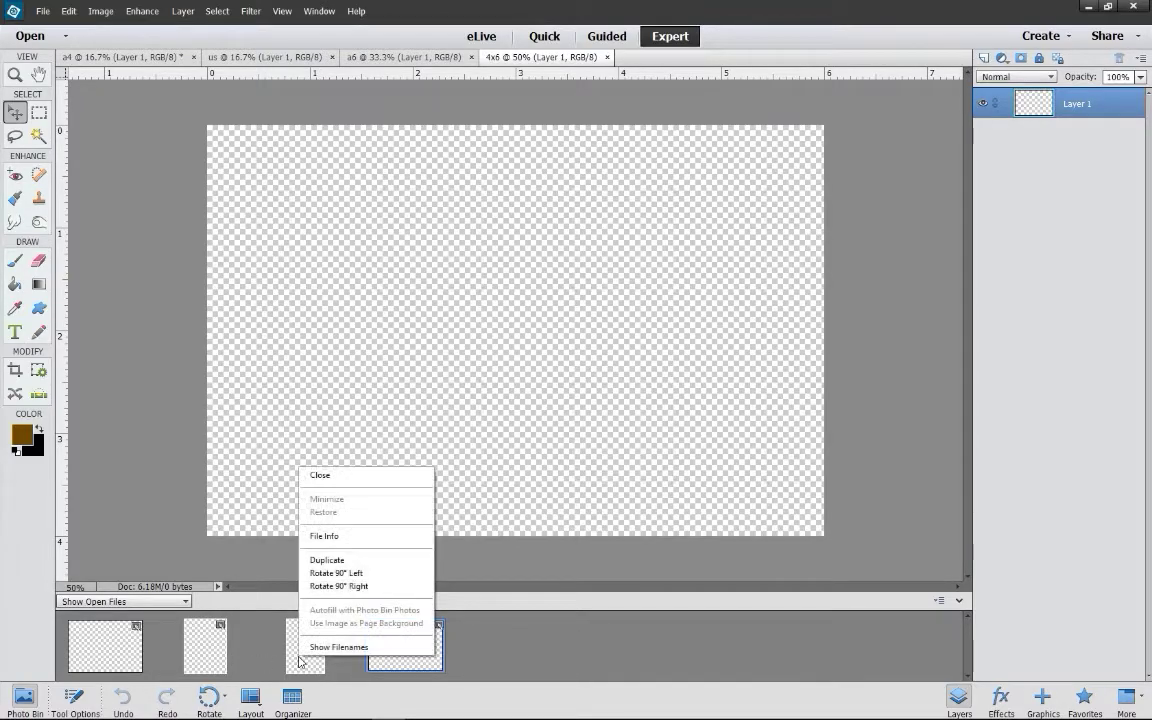
pyautogui.click(362, 575)
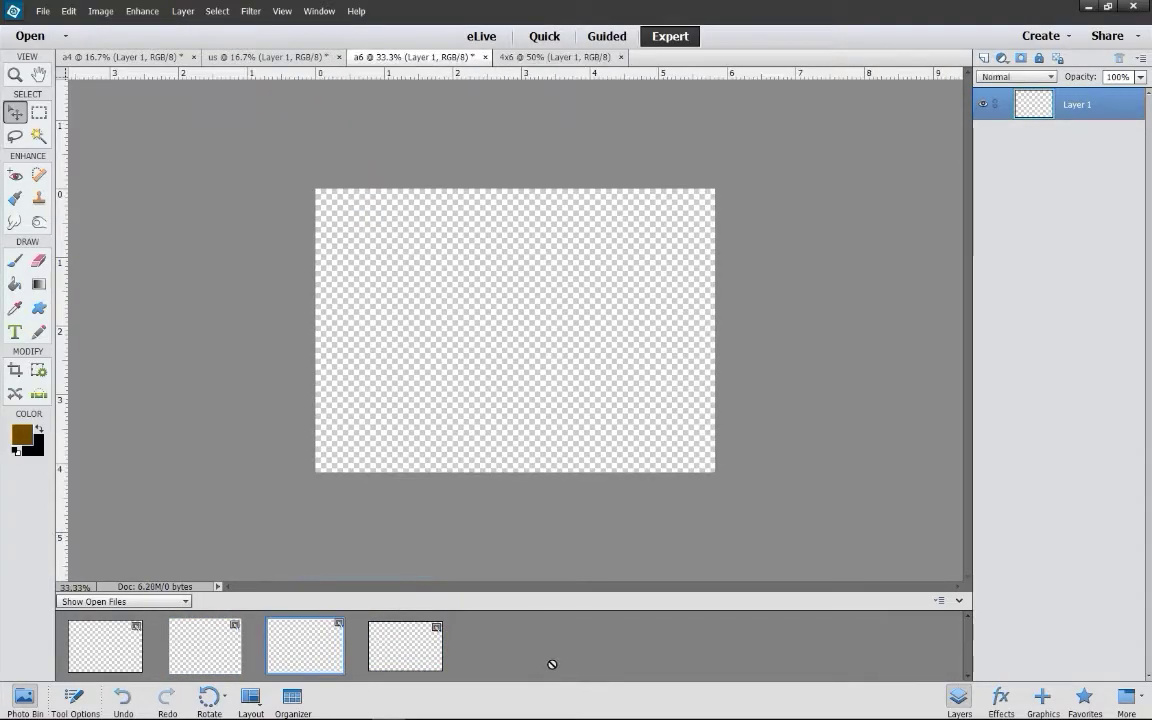
# - Rotate the us canvas 90° to landscape as well
pyautogui.rightClick(208, 655)
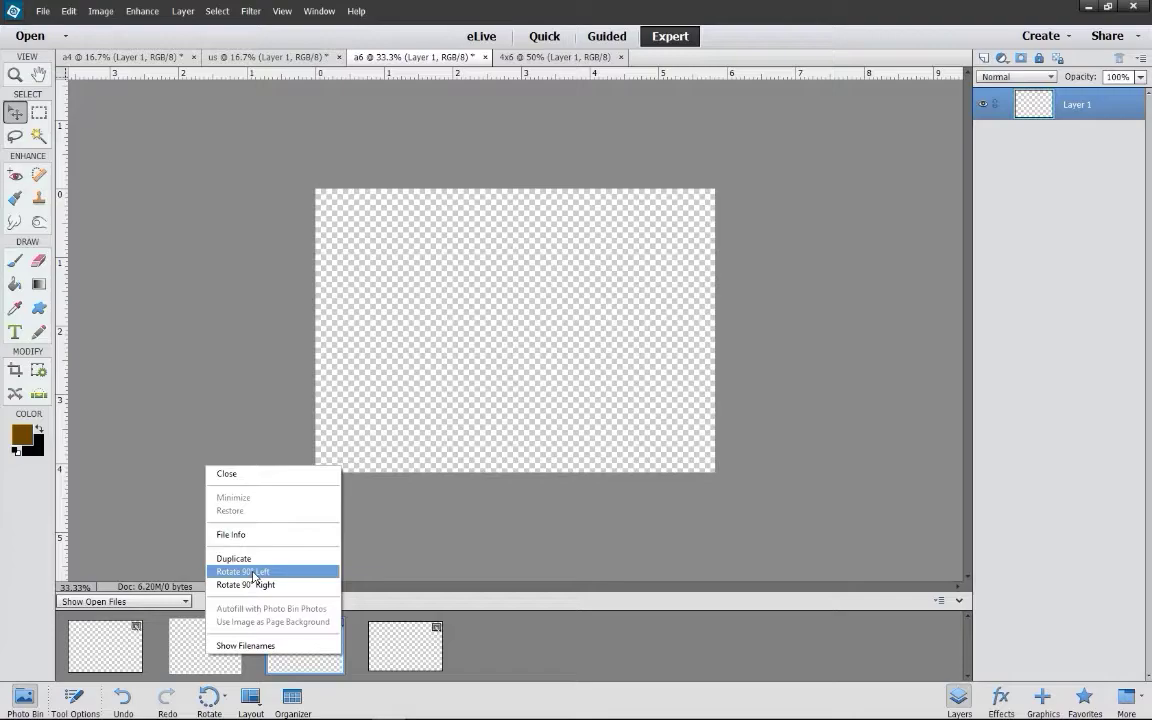
pyautogui.click(450, 604)
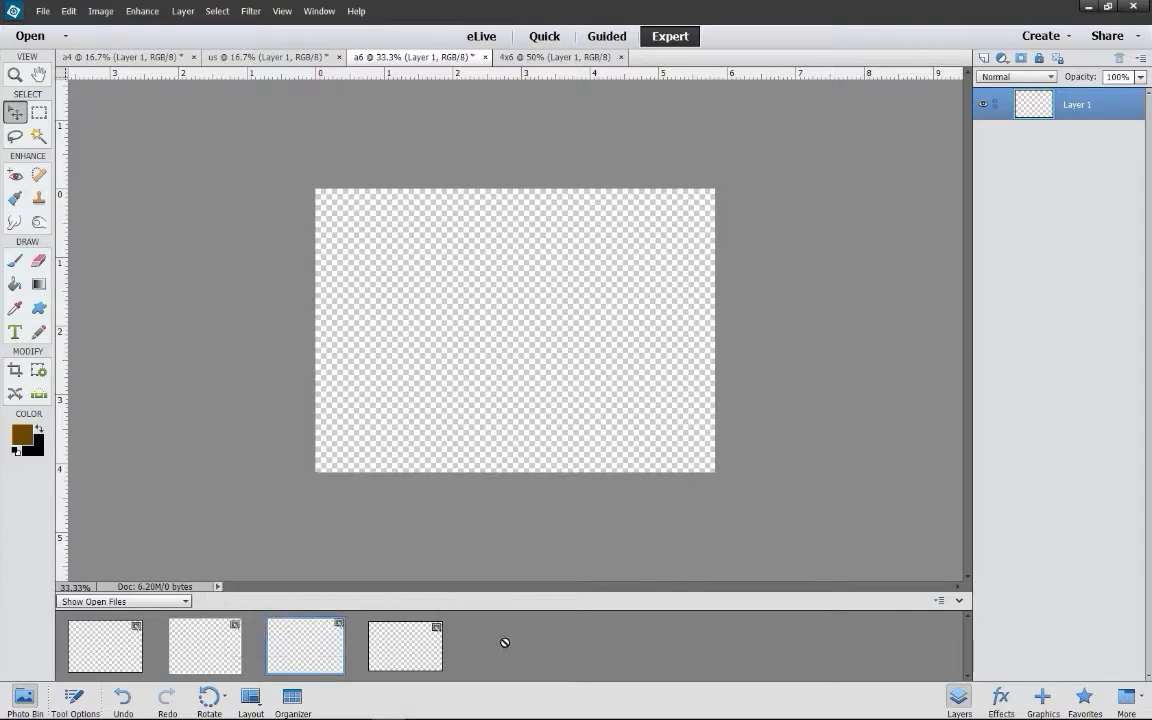
pyautogui.click(43, 11)
# - Create a new International Paper A3 document named a3
pyautogui.click(215, 62)
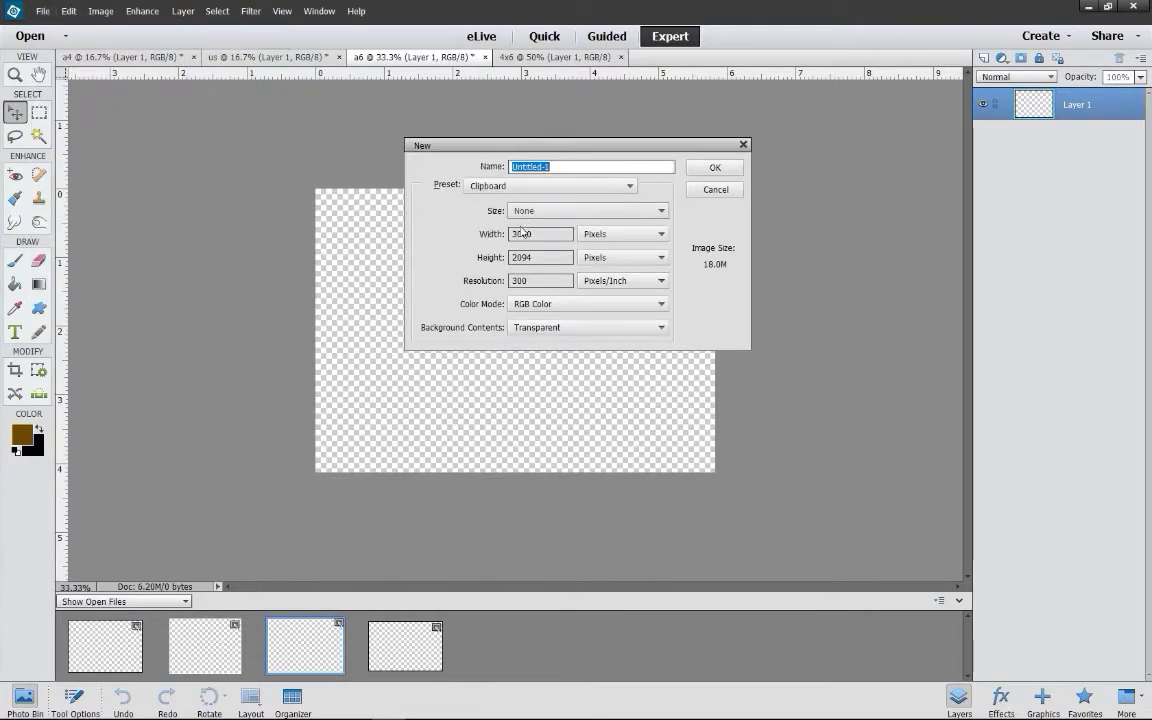
pyautogui.click(548, 186)
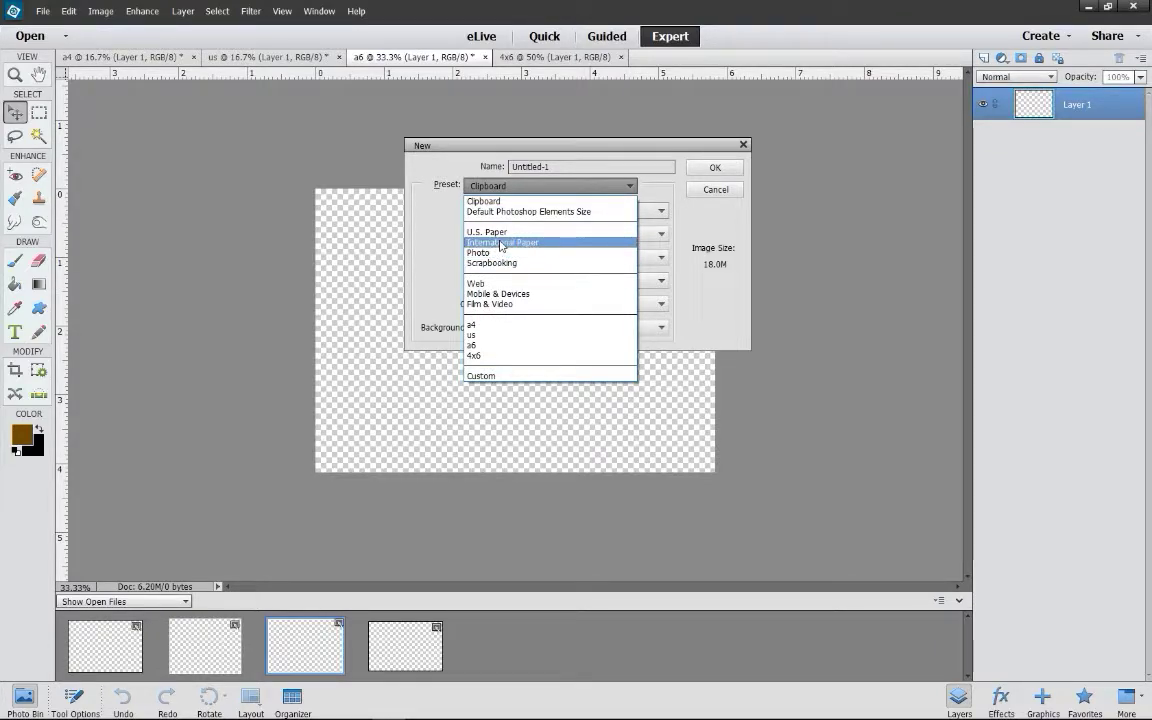
pyautogui.click(502, 243)
pyautogui.click(588, 210)
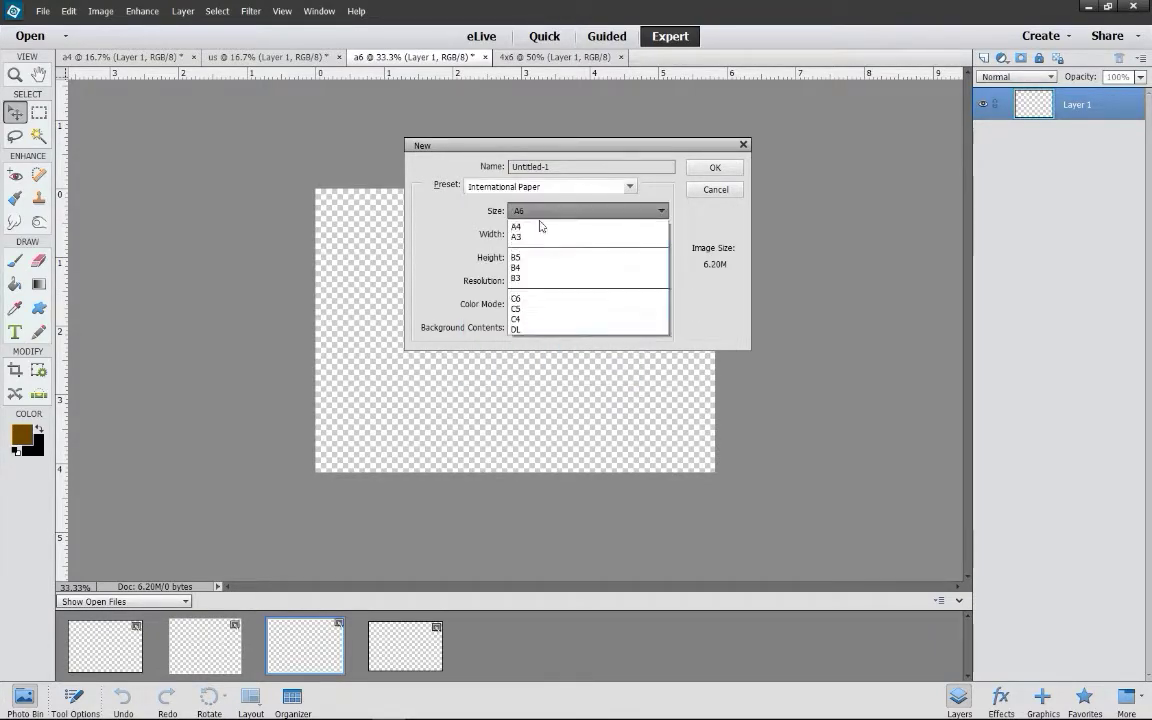
pyautogui.click(520, 256)
pyautogui.doubleClick(565, 167)
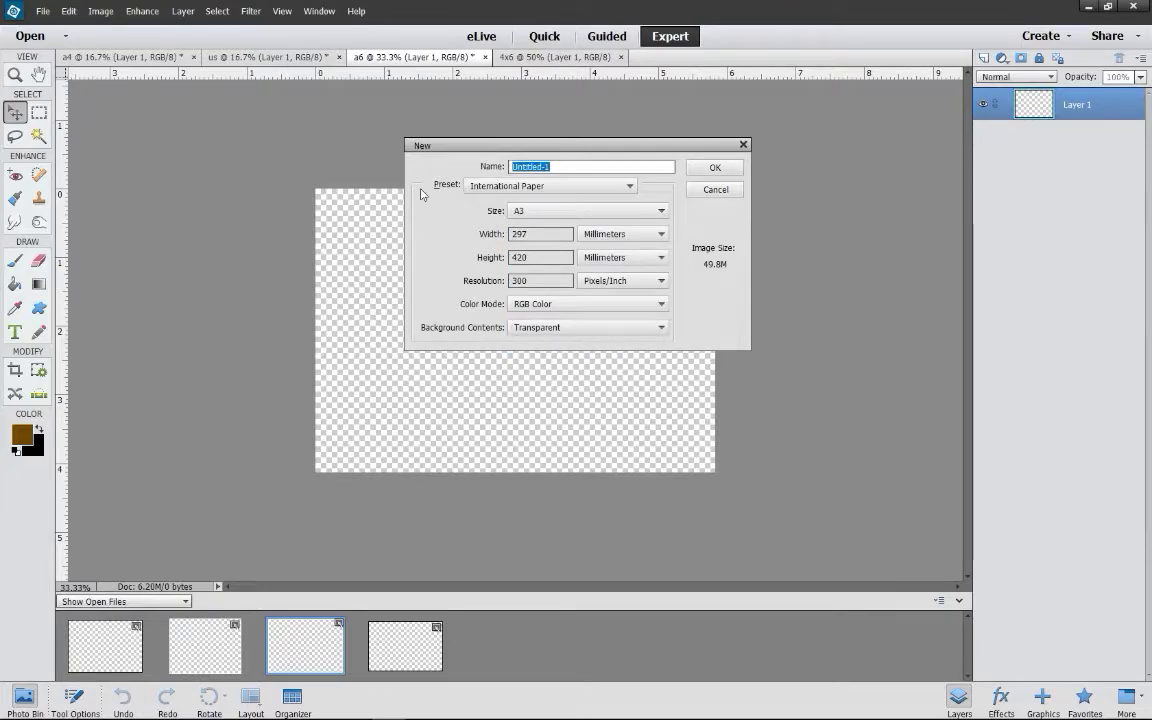
pyautogui.write('a3')
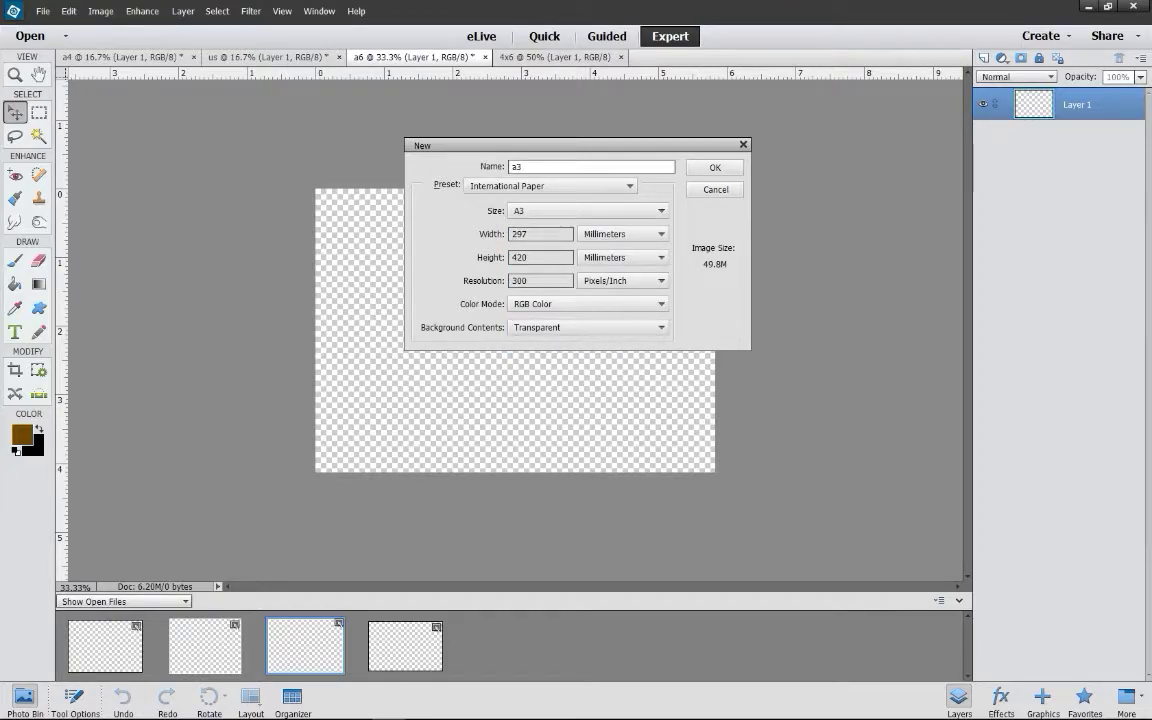
pyautogui.click(715, 167)
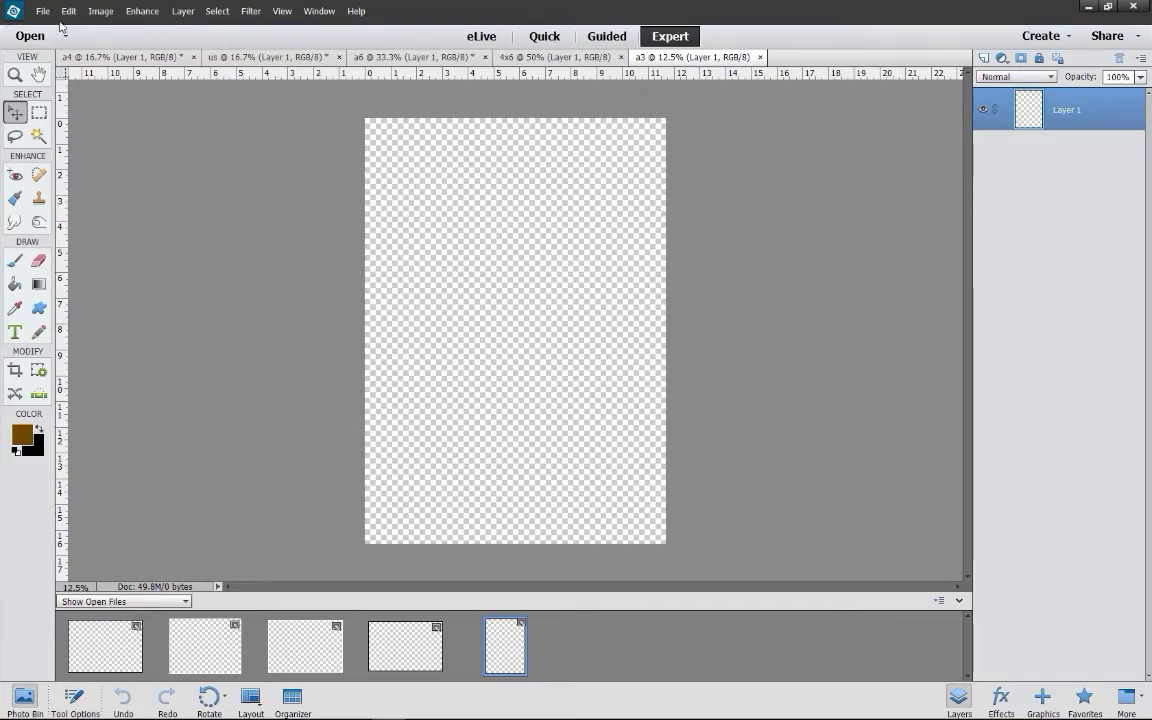
# - Rotate the a3 canvas 90° left to landscape
pyautogui.click(43, 11)
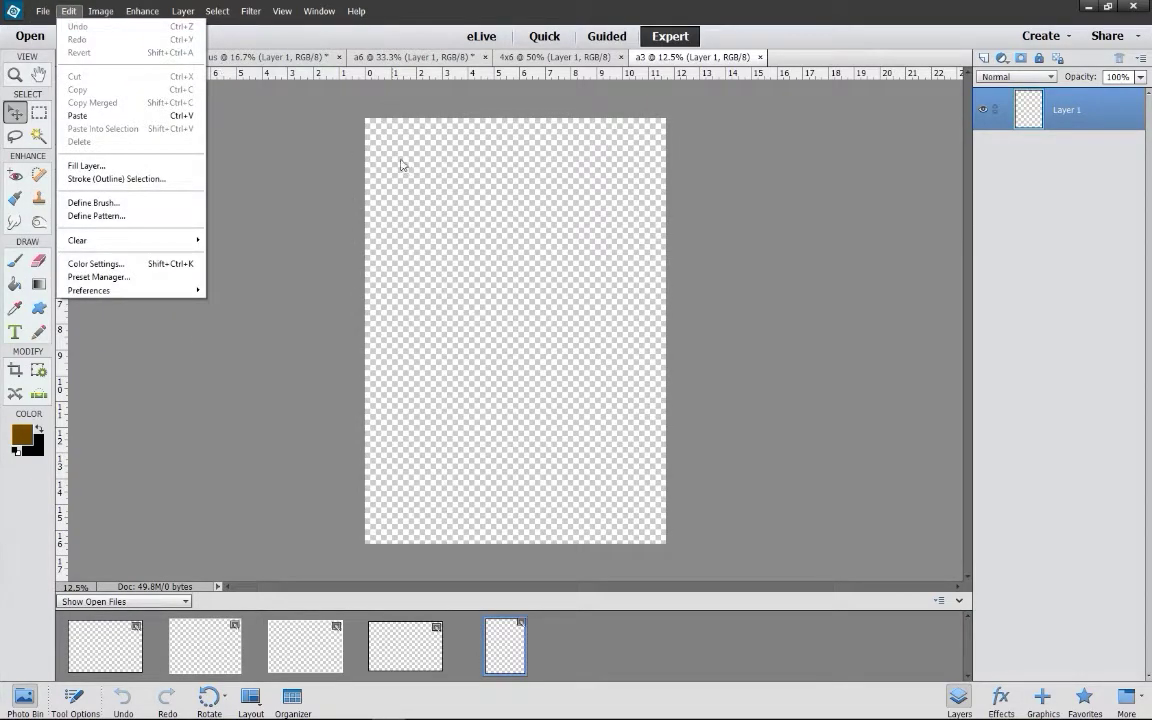
pyautogui.moveTo(107, 26)
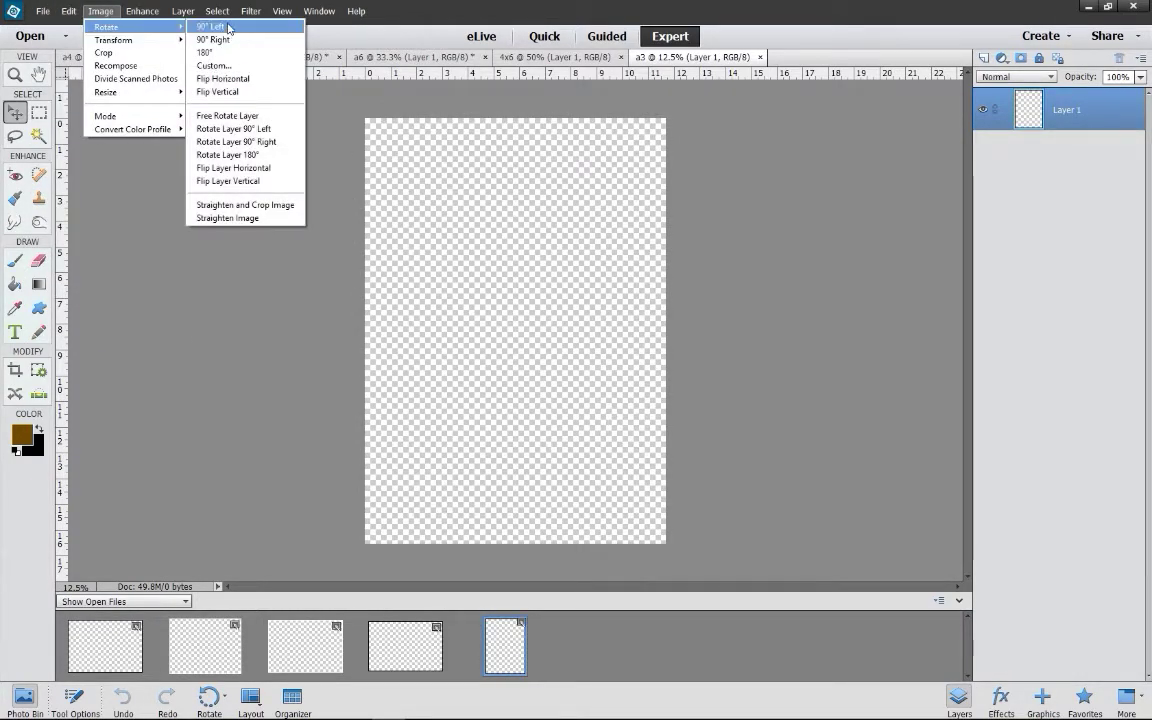
pyautogui.click(214, 39)
pyautogui.click(43, 11)
# - Create a Scrapbooking 12 in x 12 in document named 12x12
pyautogui.click(215, 26)
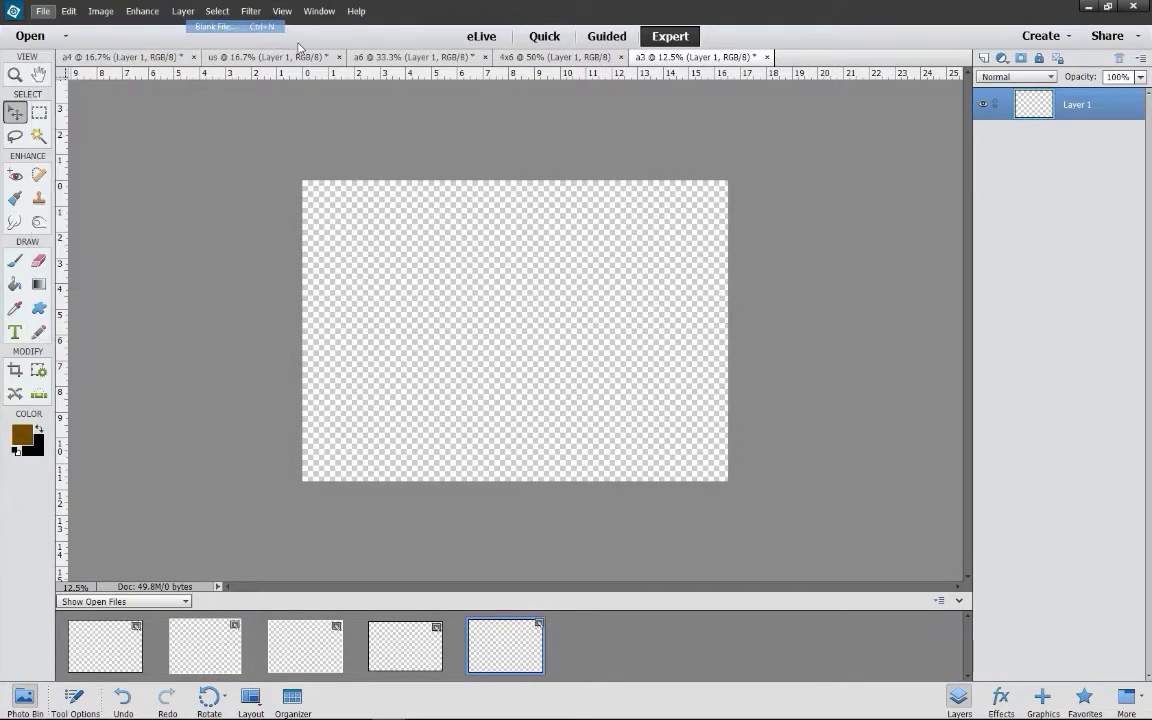
pyautogui.click(550, 186)
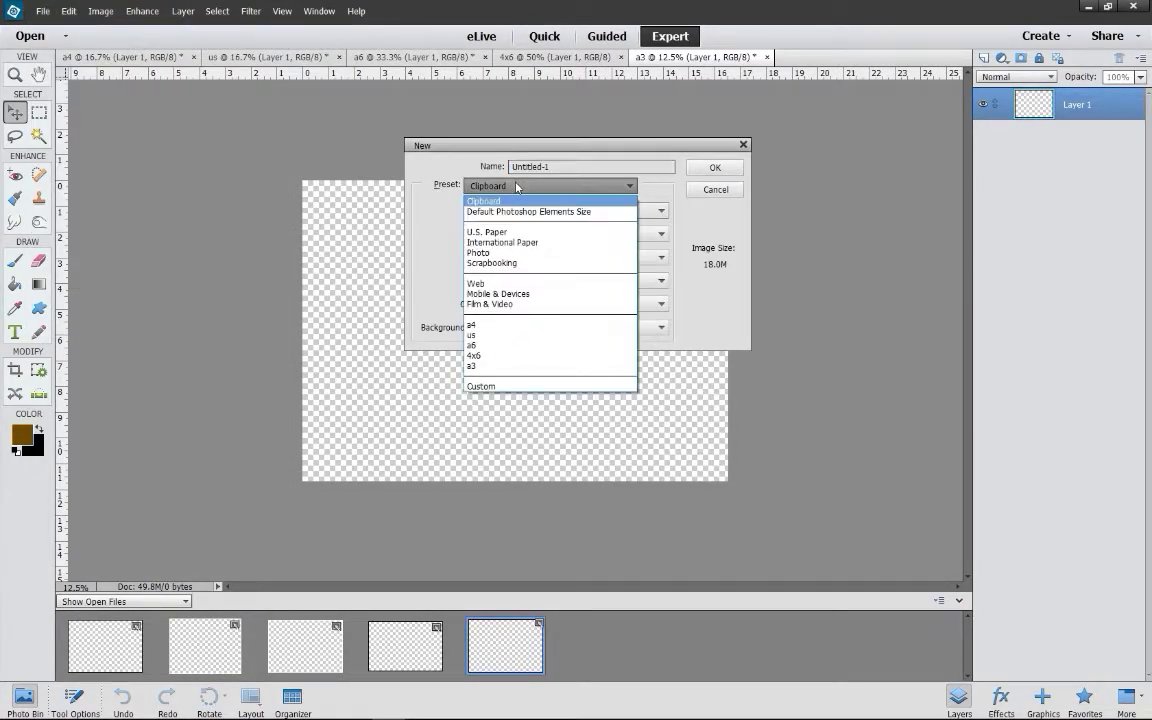
pyautogui.click(505, 254)
pyautogui.click(560, 211)
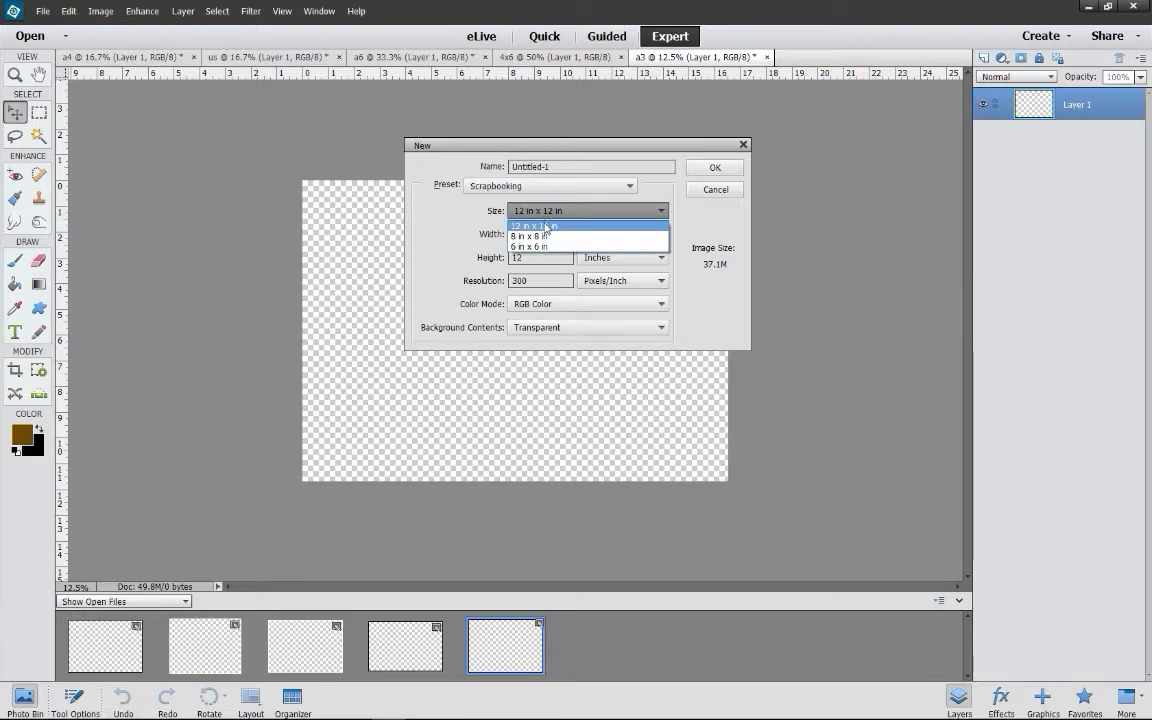
pyautogui.click(560, 211)
pyautogui.doubleClick(590, 166)
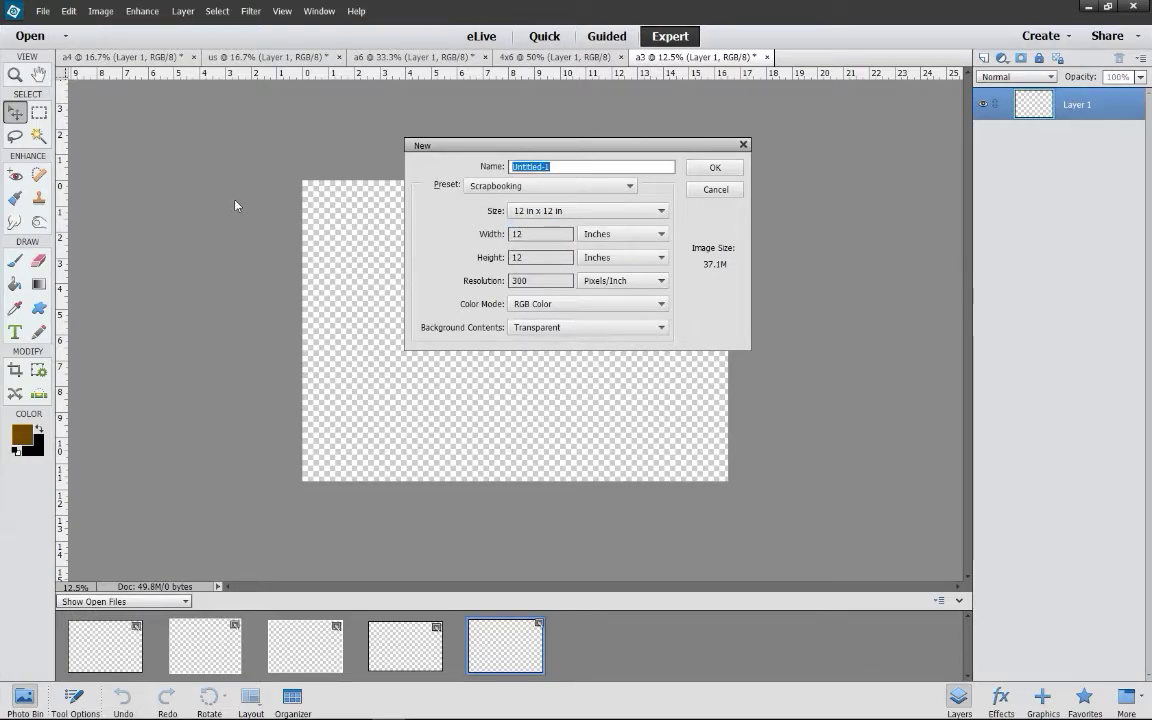
pyautogui.write('1')
pyautogui.write('2x12')
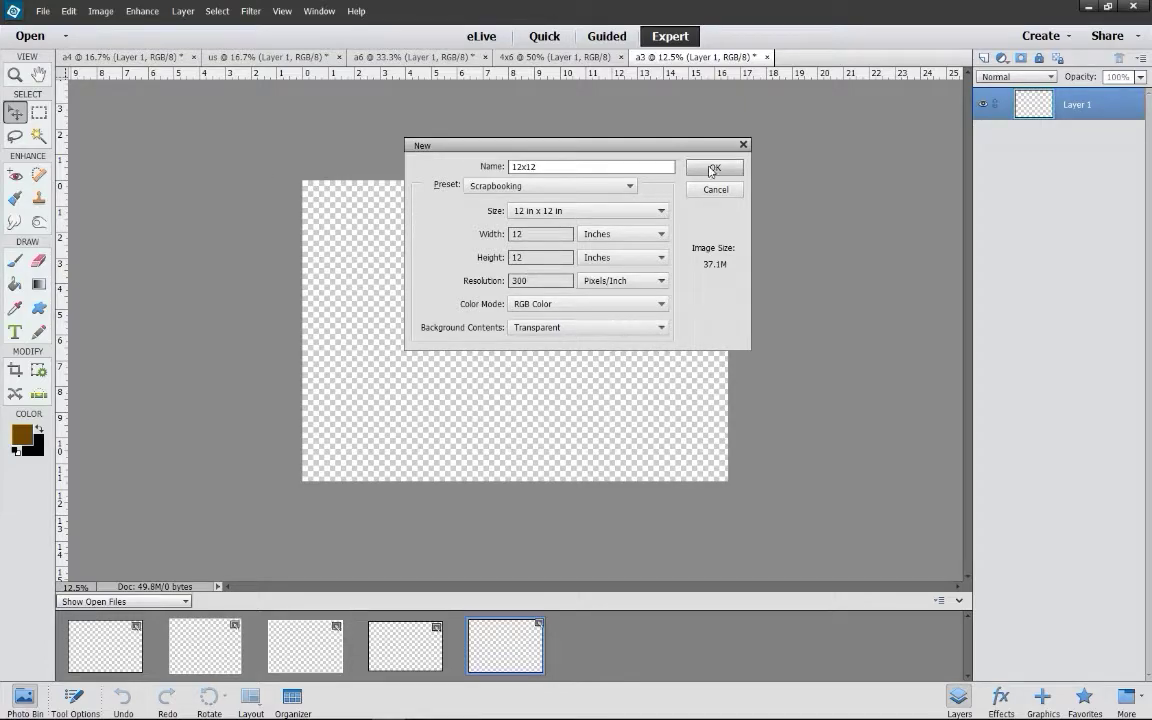
pyautogui.click(713, 168)
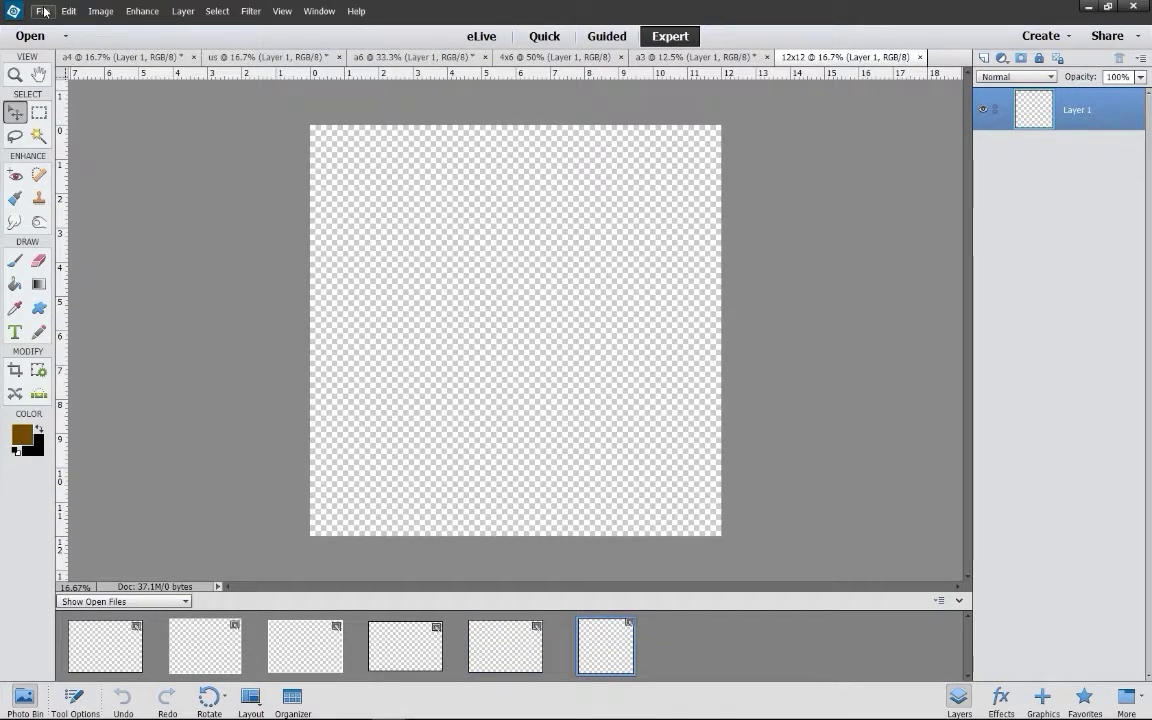
pyautogui.click(44, 12)
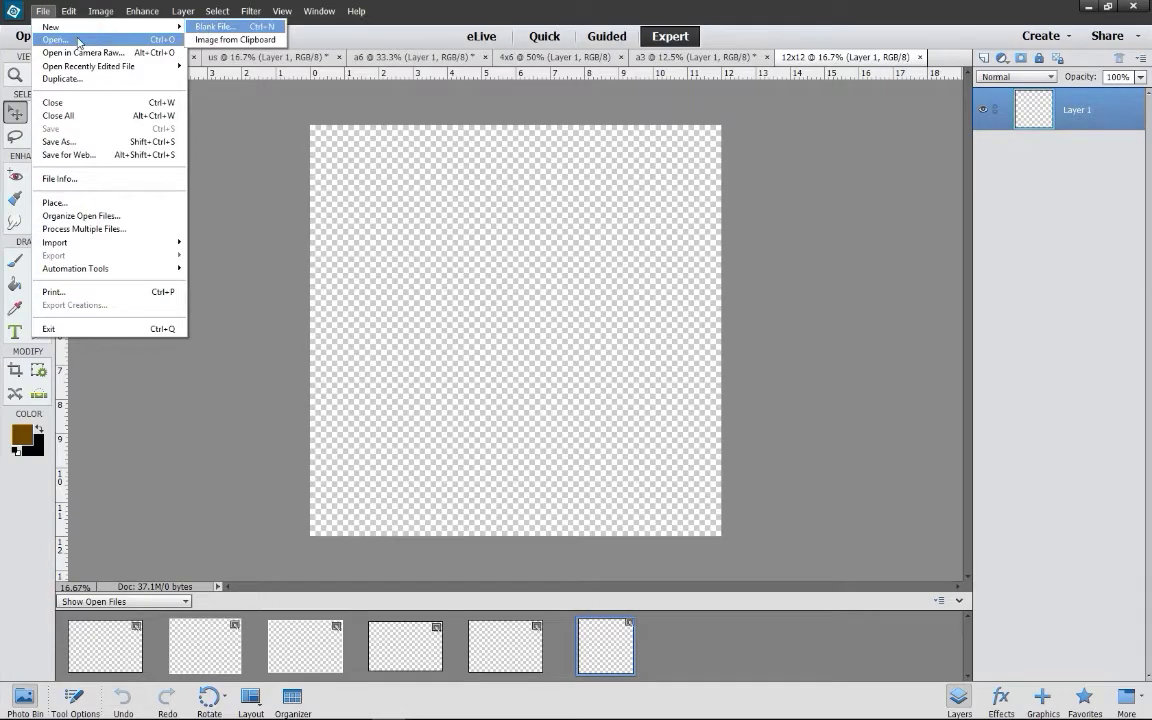
# - Open Vol 1 Medieval Fragments 2 from the Medieval Fragments folder
pyautogui.click(57, 40)
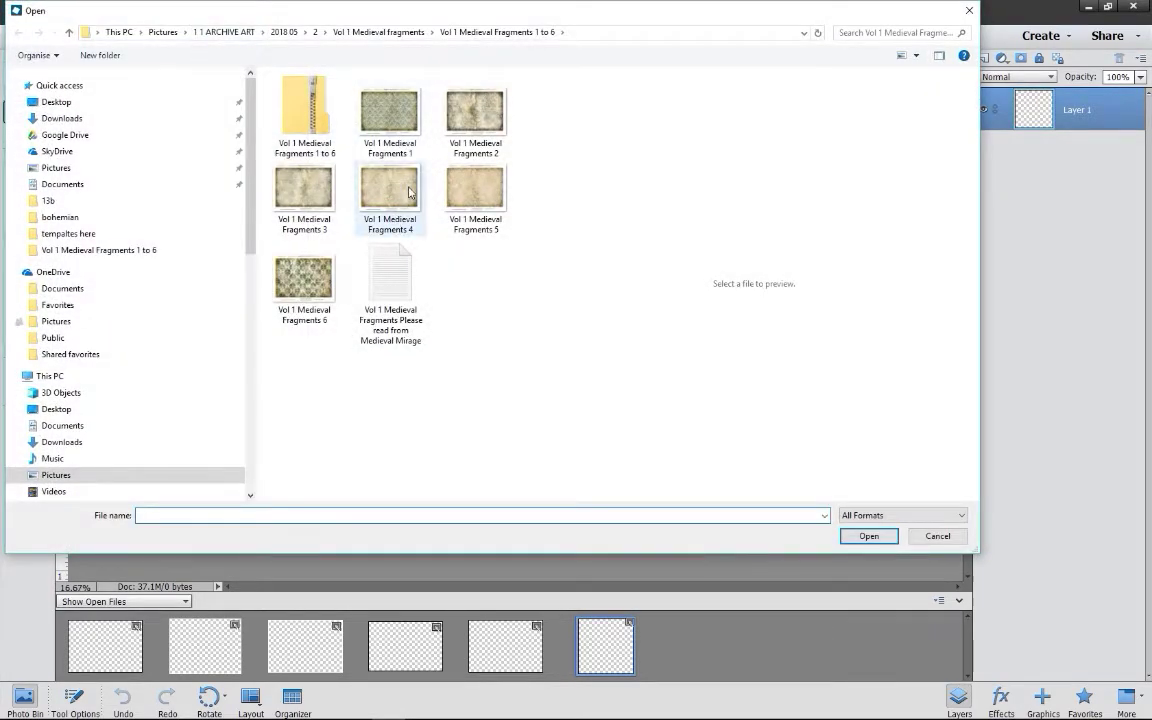
pyautogui.click(409, 192)
pyautogui.click(868, 536)
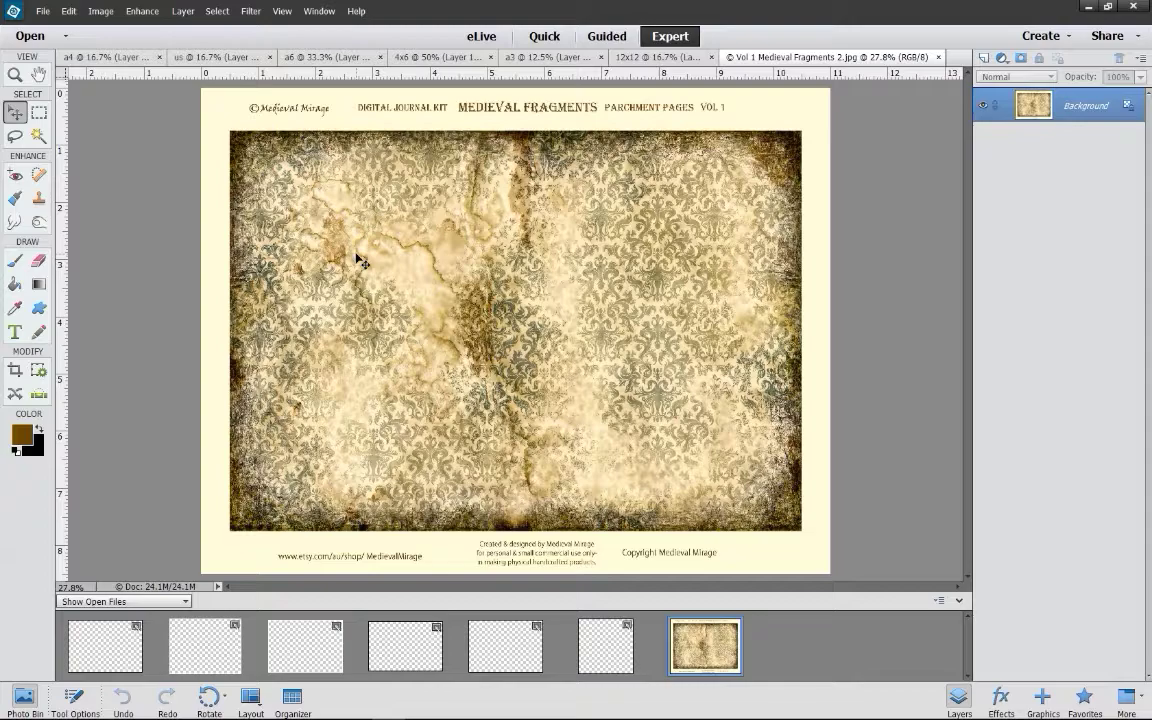
pyautogui.click(41, 115)
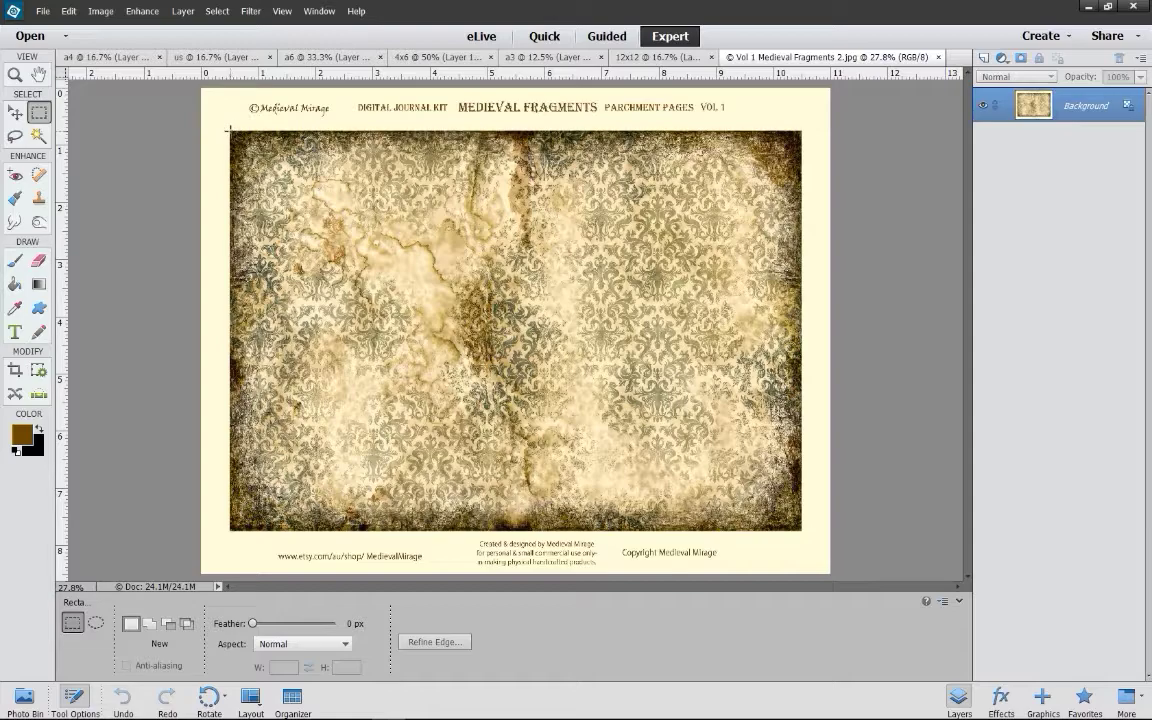
# - Marquee and copy the parchment without its title and footer, then show the Photo Bin
pyautogui.moveTo(229, 131)
pyautogui.mouseDown()
pyautogui.moveTo(803, 497)
pyautogui.moveTo(803, 530)
pyautogui.mouseUp()
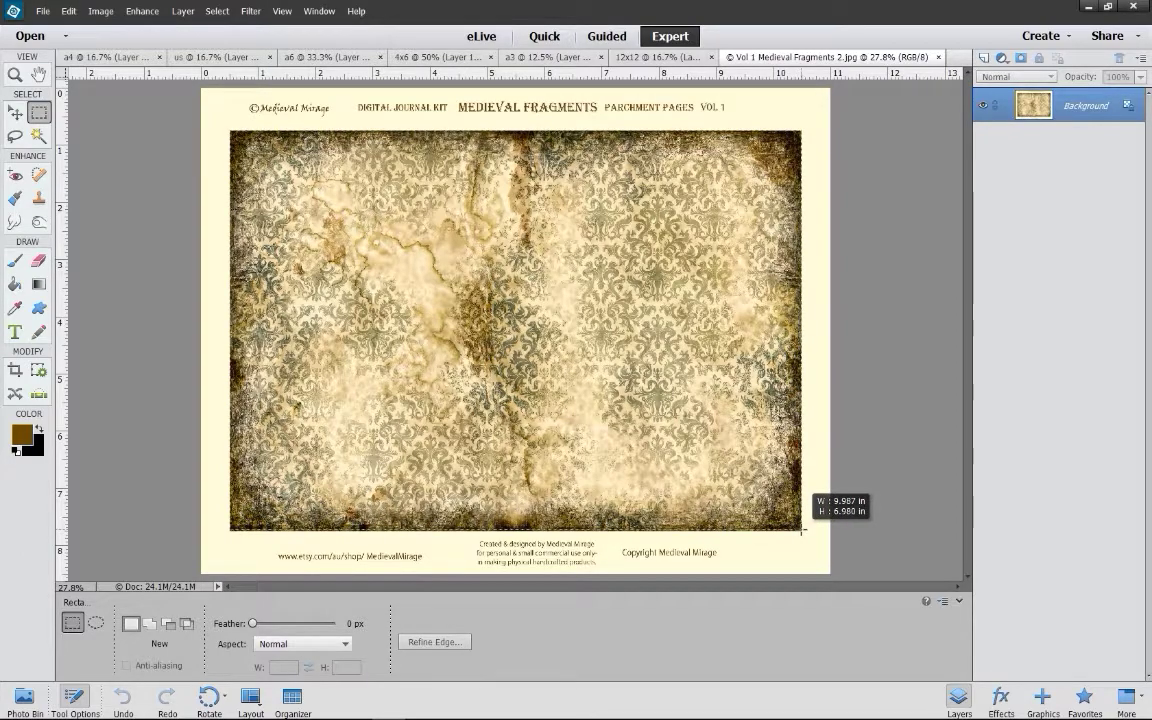
pyautogui.moveTo(803, 530); pyautogui.dragTo(803, 530)
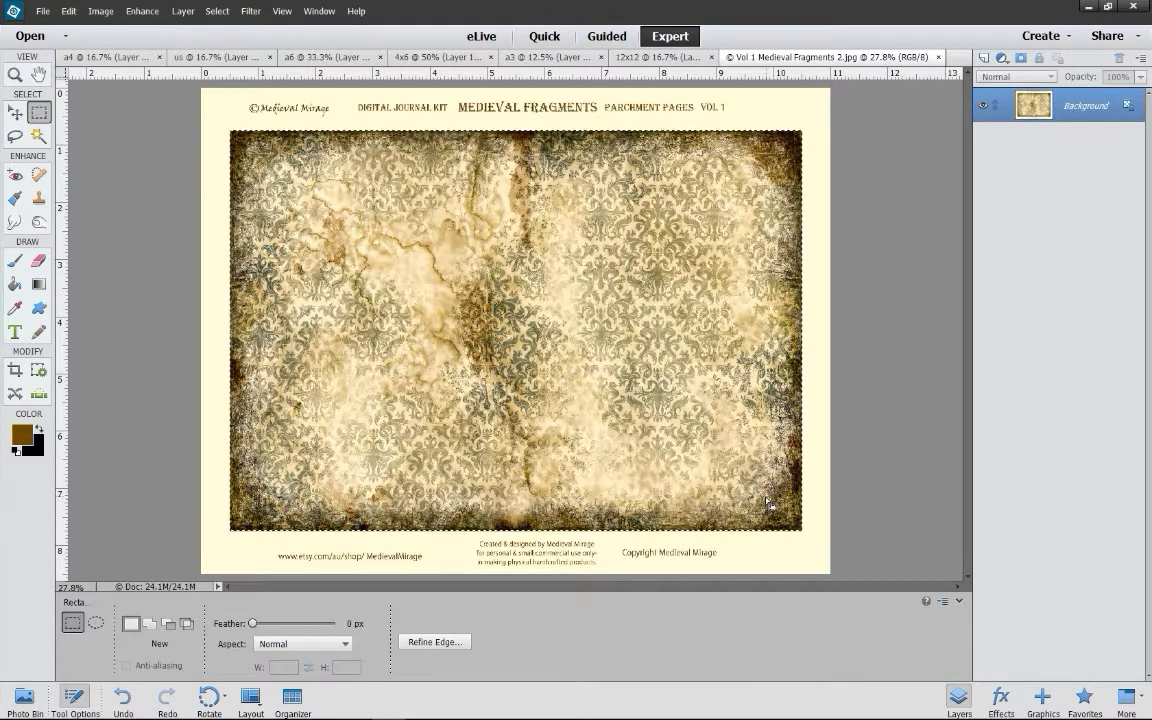
pyautogui.click(68, 11)
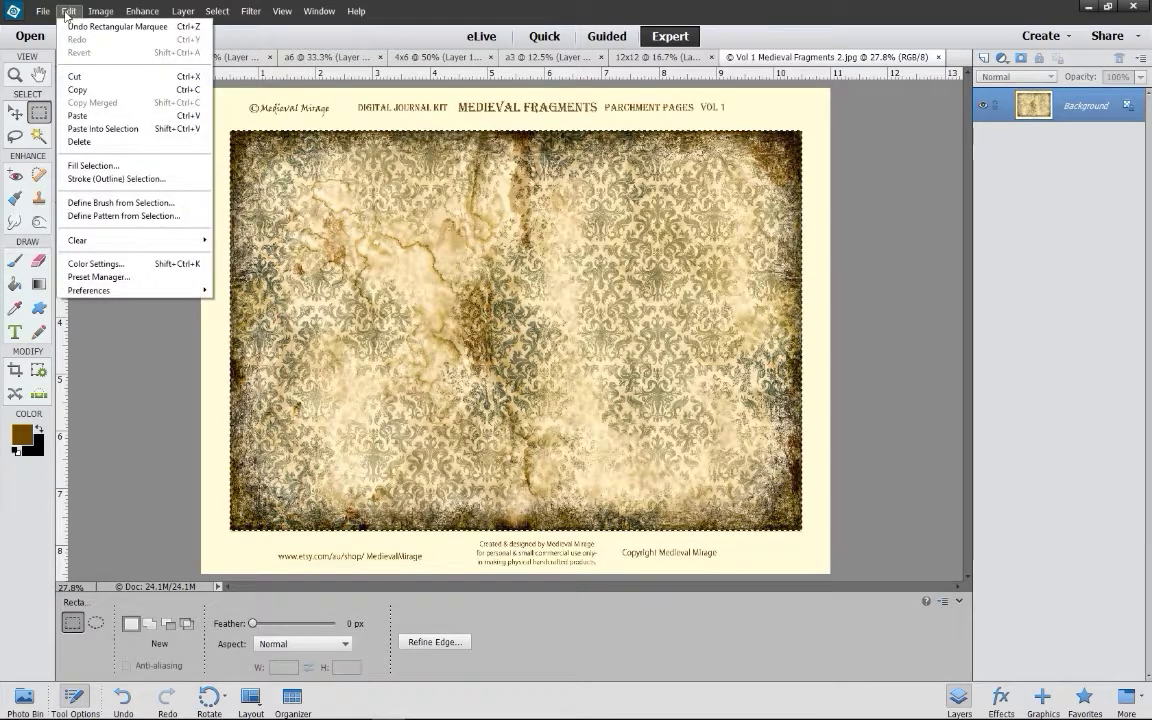
pyautogui.click(78, 89)
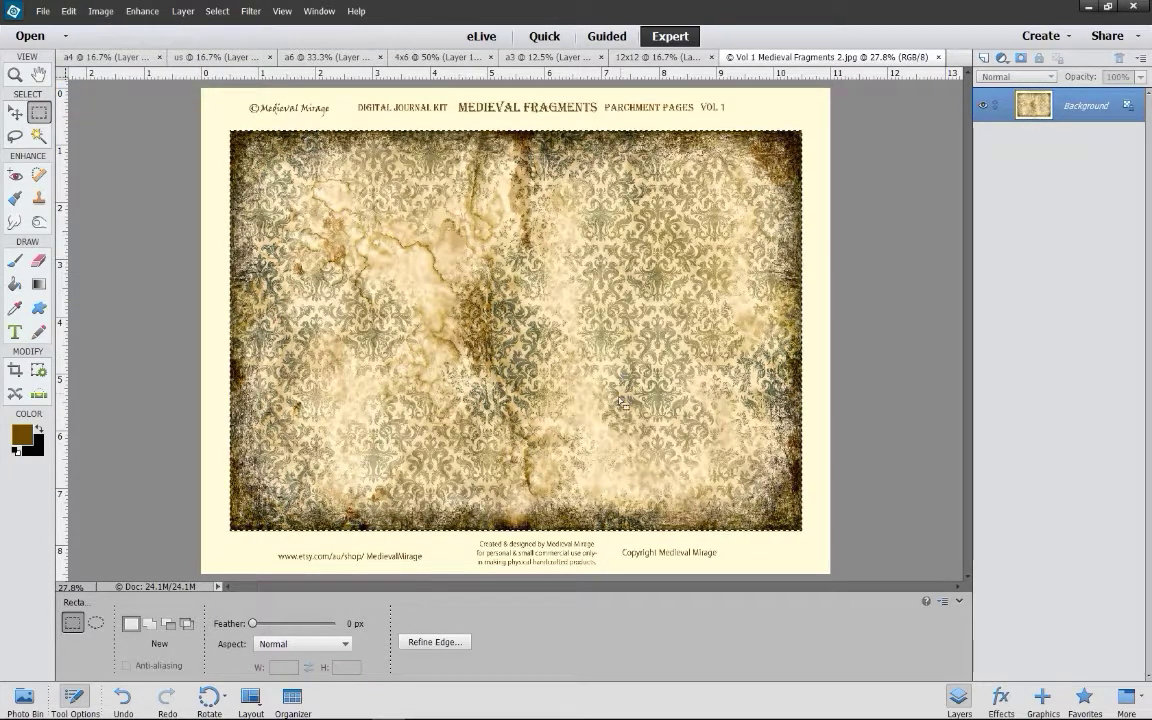
pyautogui.click(24, 697)
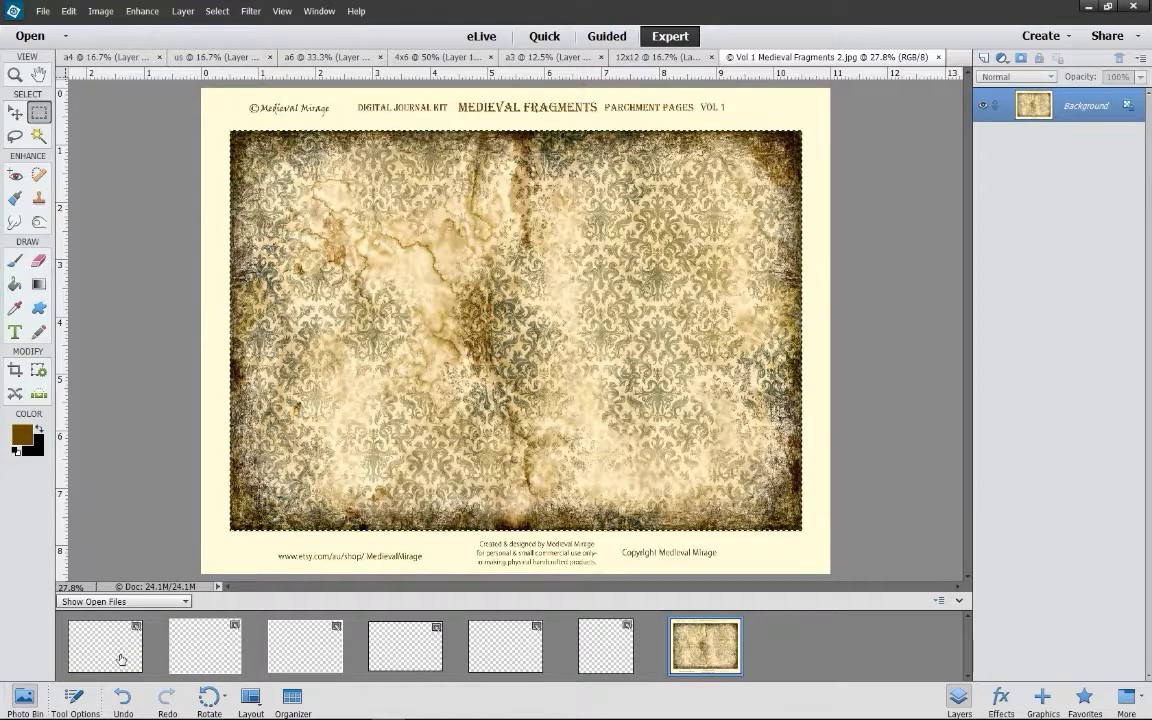
# - Paste the parchment into the a4 document and begin transforming it
pyautogui.doubleClick(91, 645)
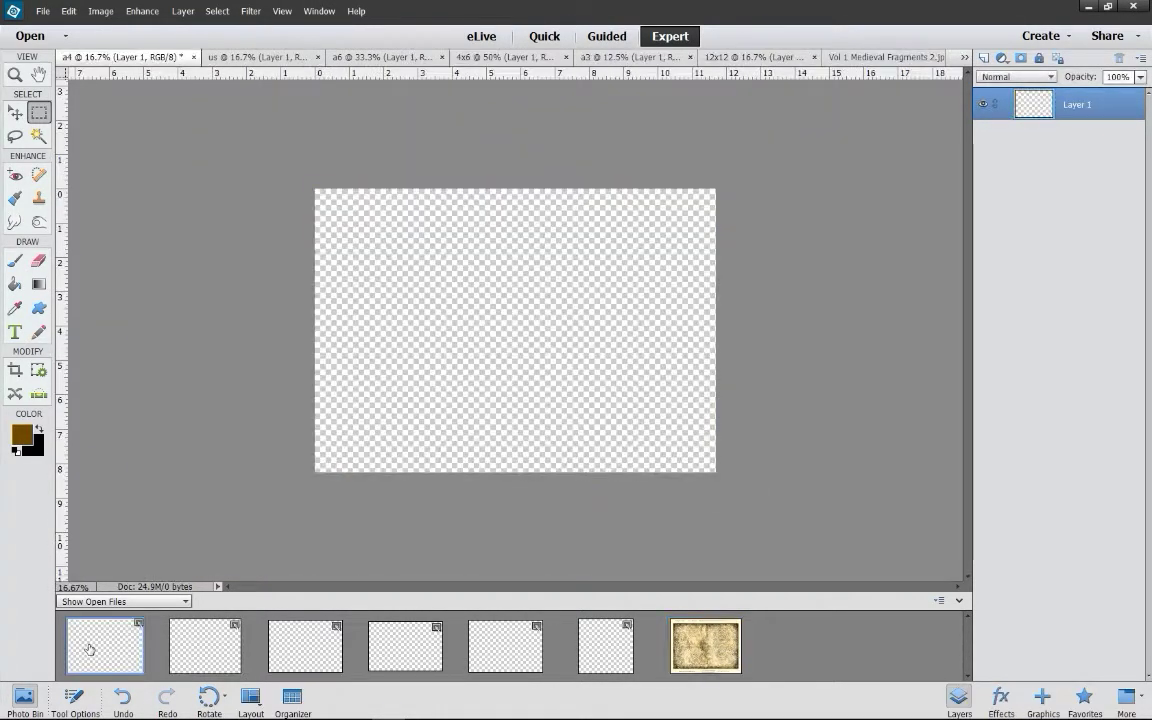
pyautogui.click(69, 11)
pyautogui.click(77, 115)
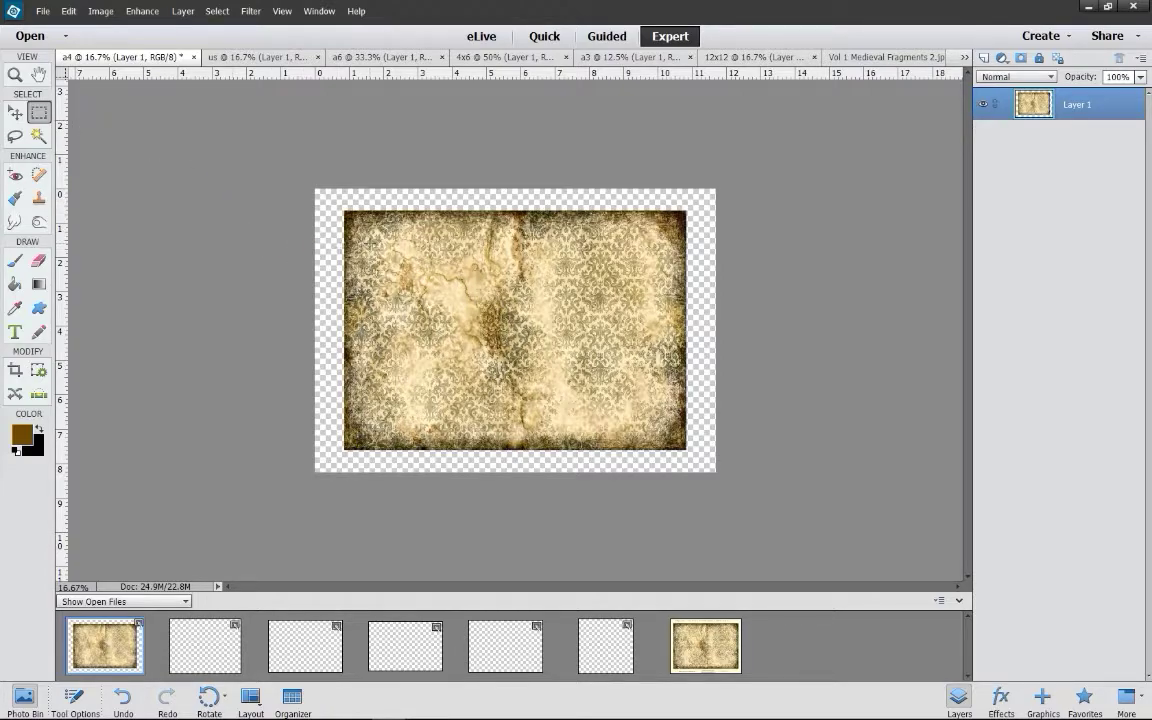
pyautogui.click(16, 112)
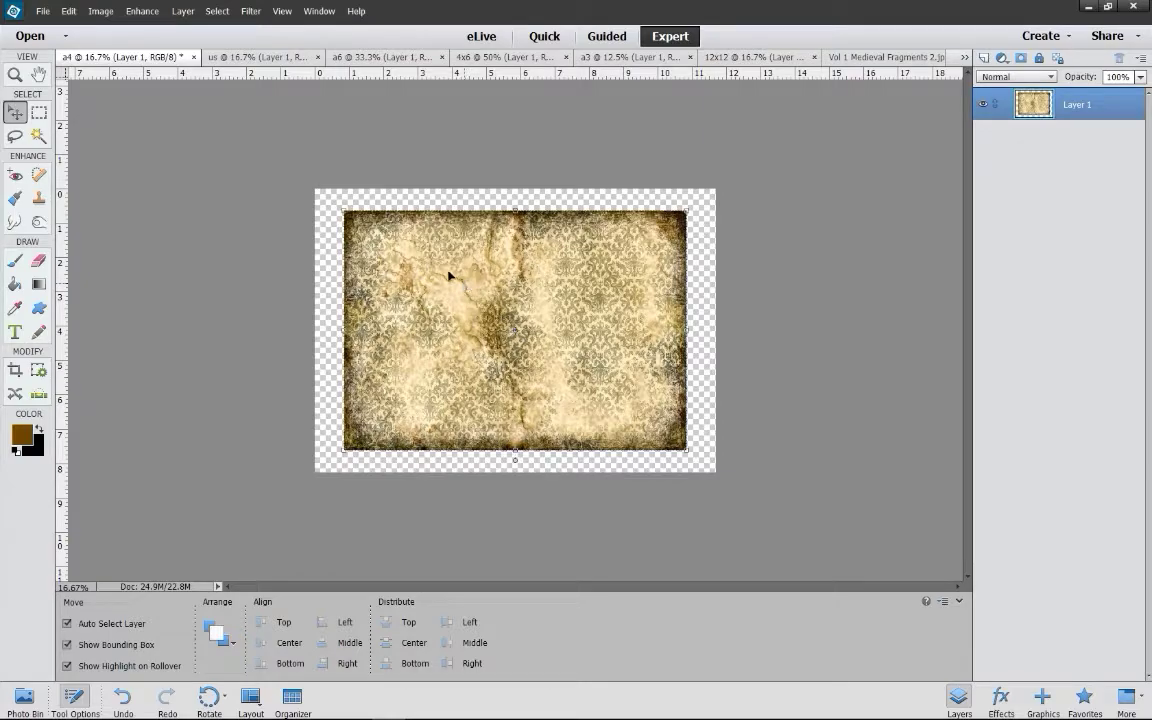
pyautogui.click(342, 210)
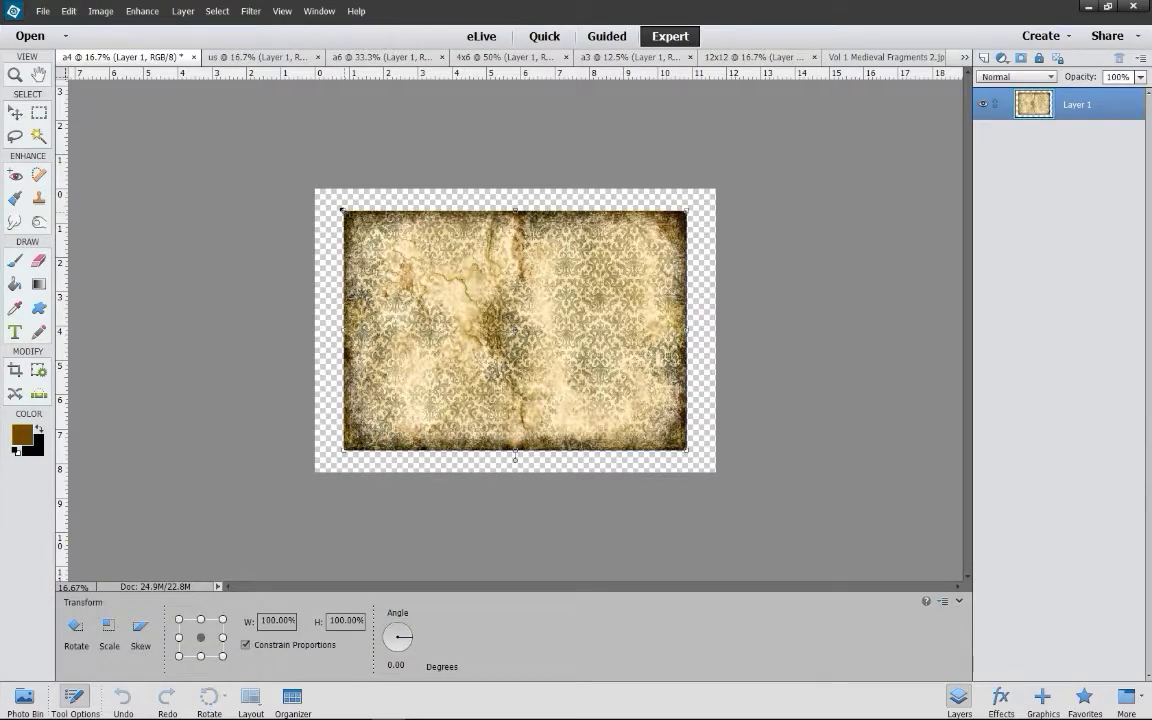
pyautogui.click(282, 11)
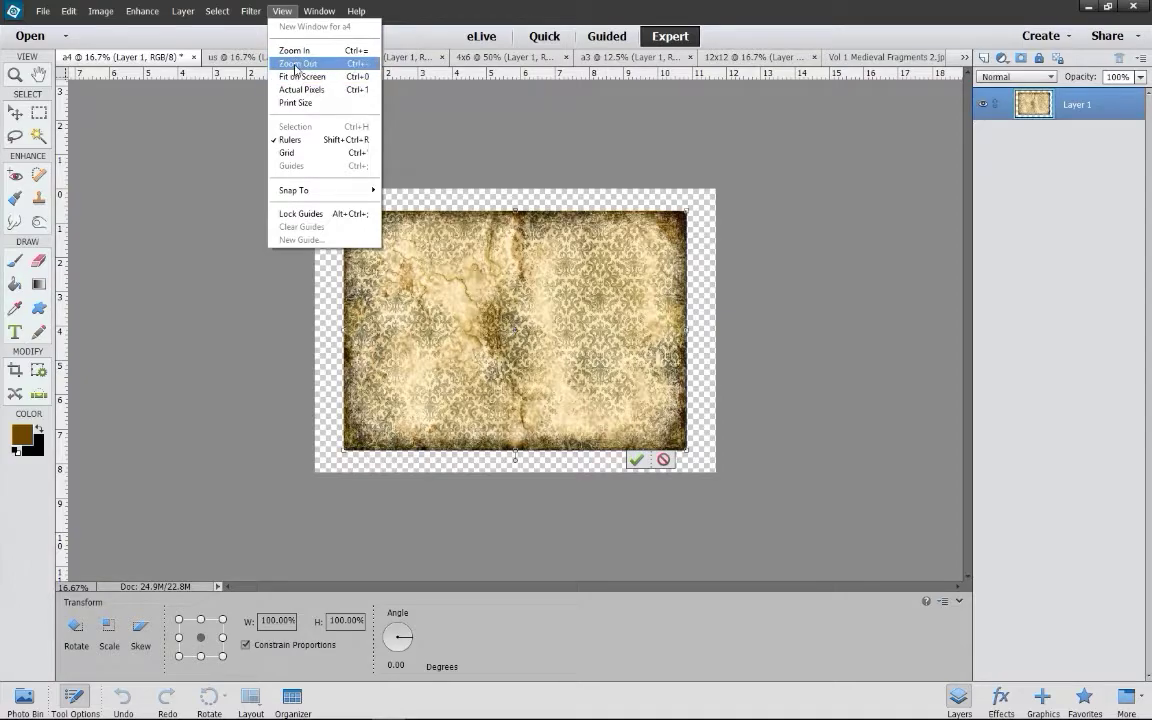
pyautogui.click(295, 64)
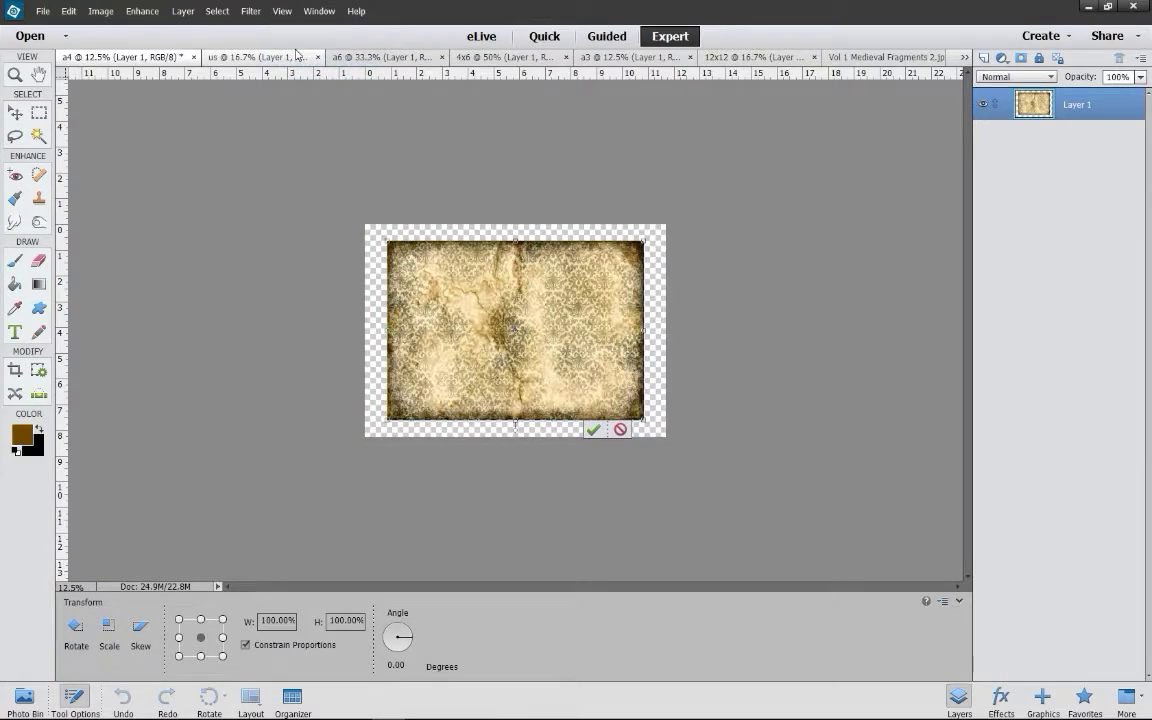
pyautogui.click(282, 11)
pyautogui.click(282, 11)
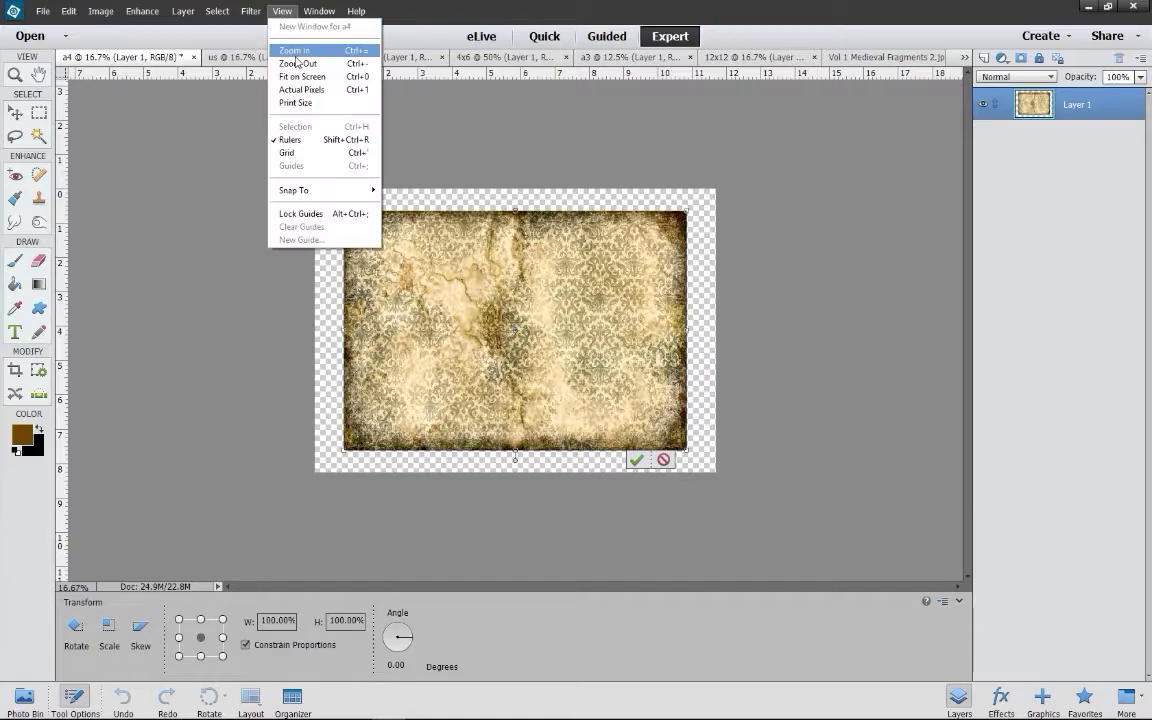
pyautogui.click(295, 48)
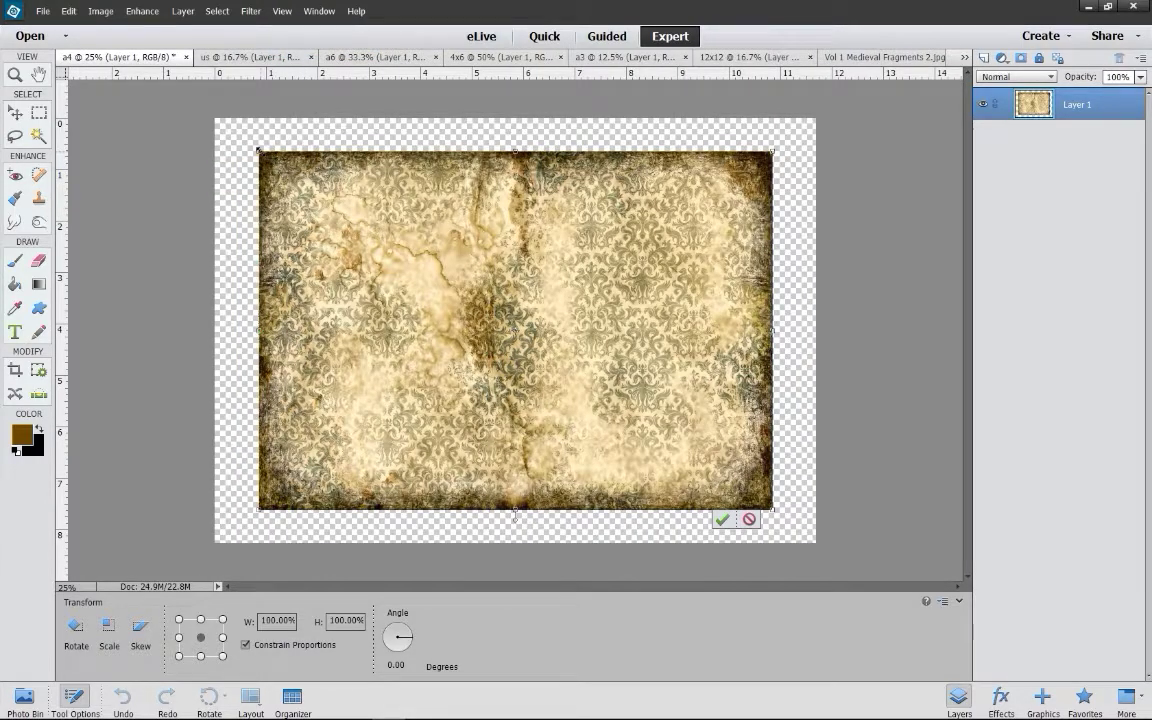
# - Undo the transform and paste, then paste the parchment again
pyautogui.click(16, 113)
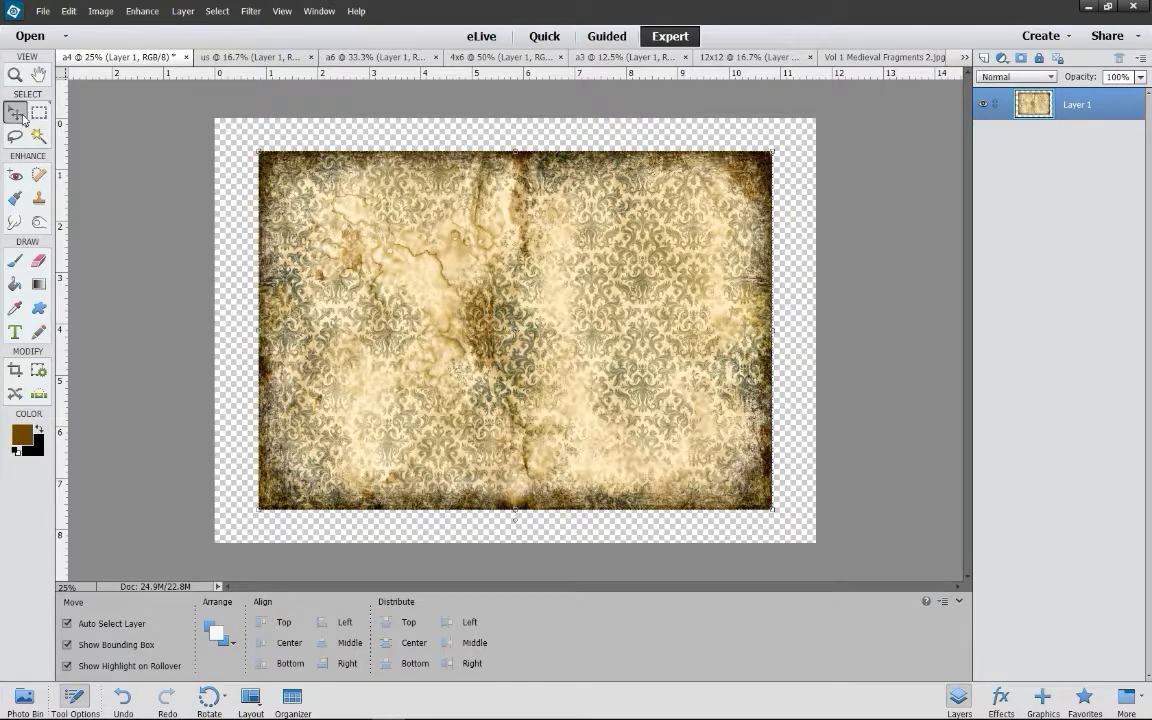
pyautogui.click(68, 11)
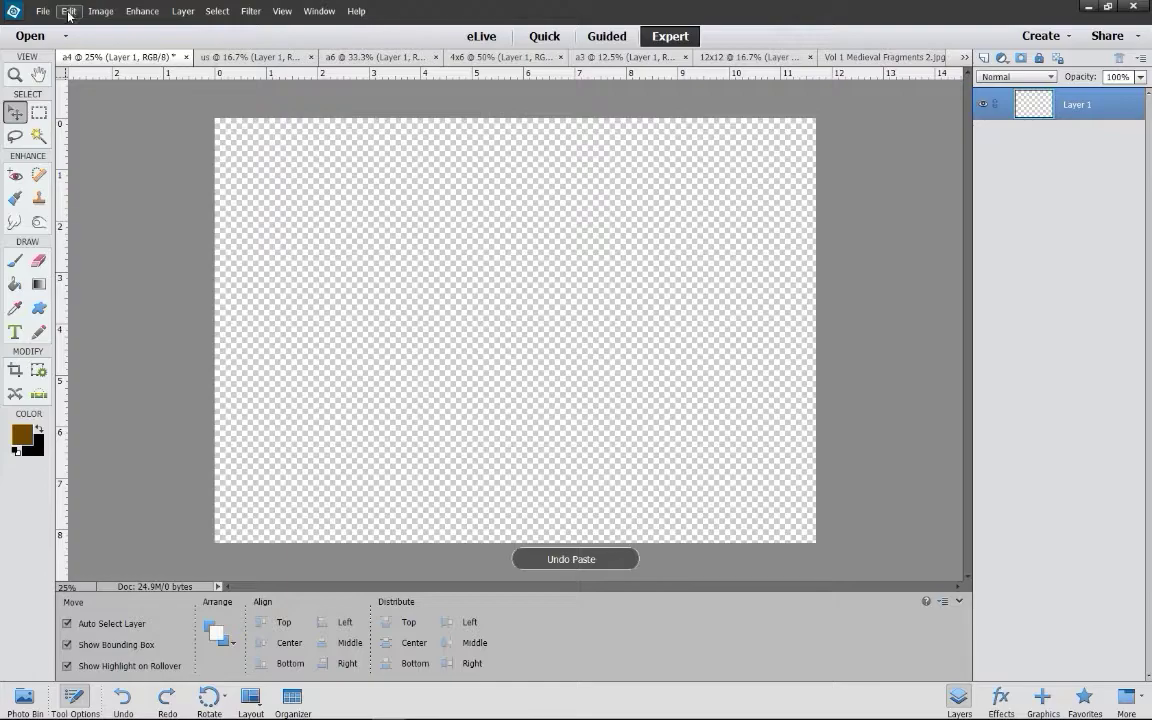
pyautogui.click(69, 11)
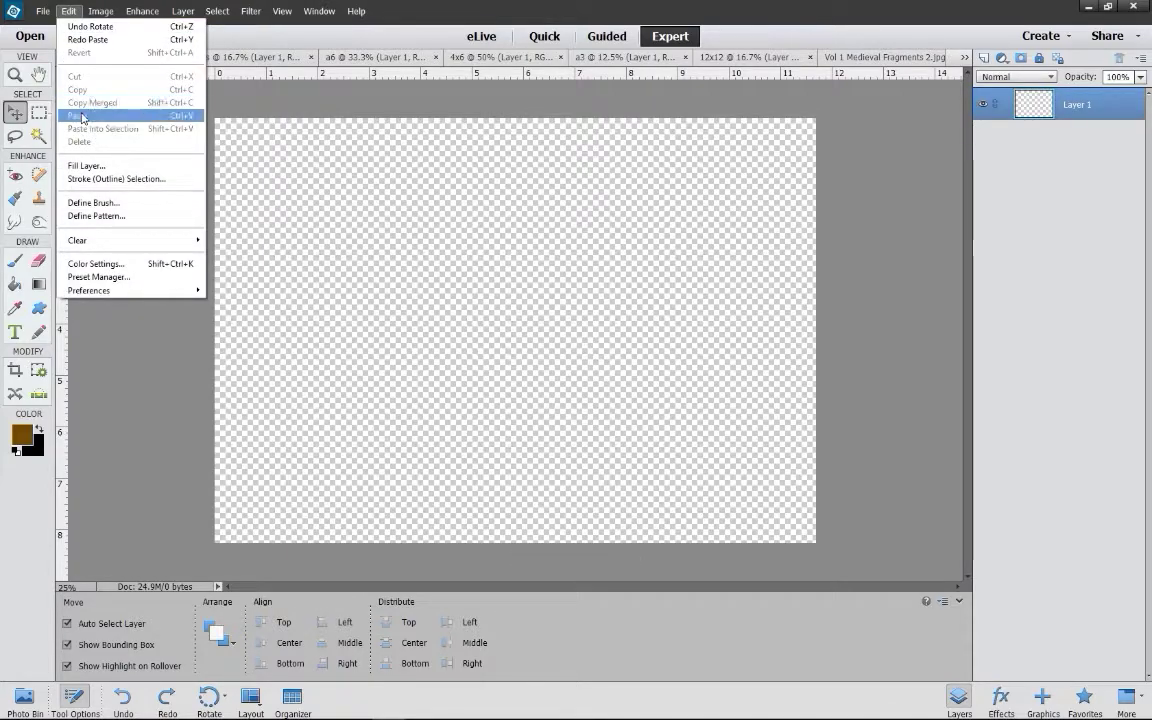
pyautogui.click(82, 116)
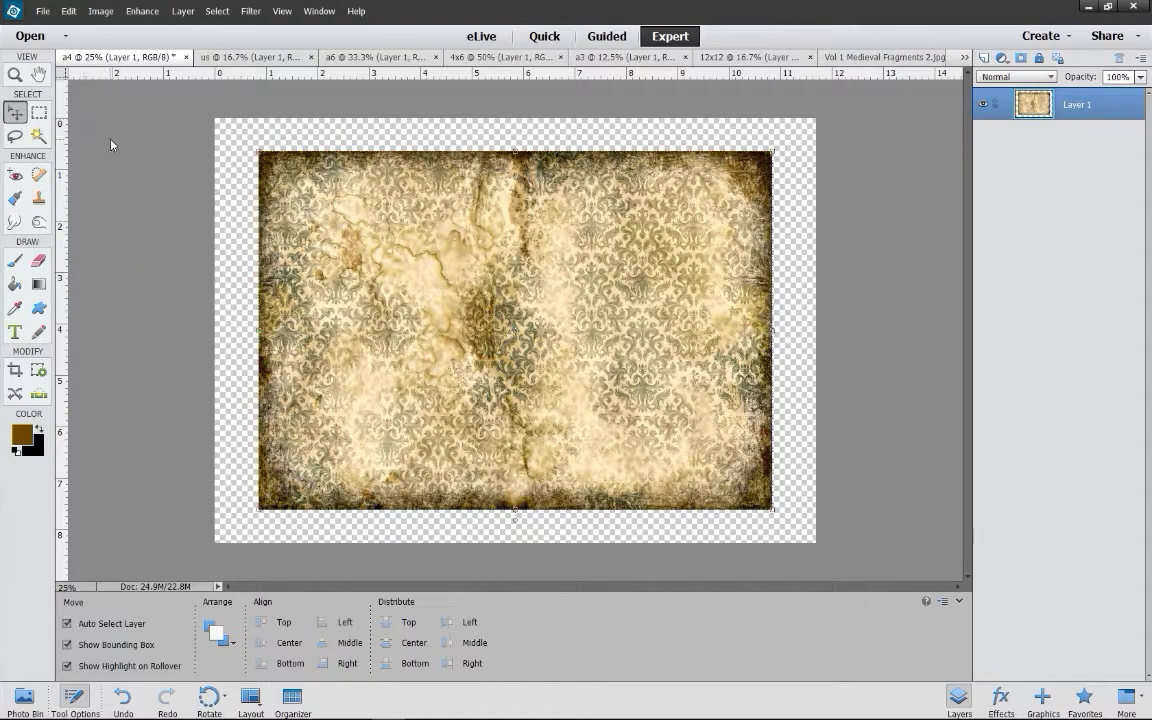
# - Scale the parchment corner to corner to fill the a4 canvas, about 117%
pyautogui.press('m')
pyautogui.click(20, 117)
pyautogui.moveTo(252, 147); pyautogui.dragTo(275, 130)
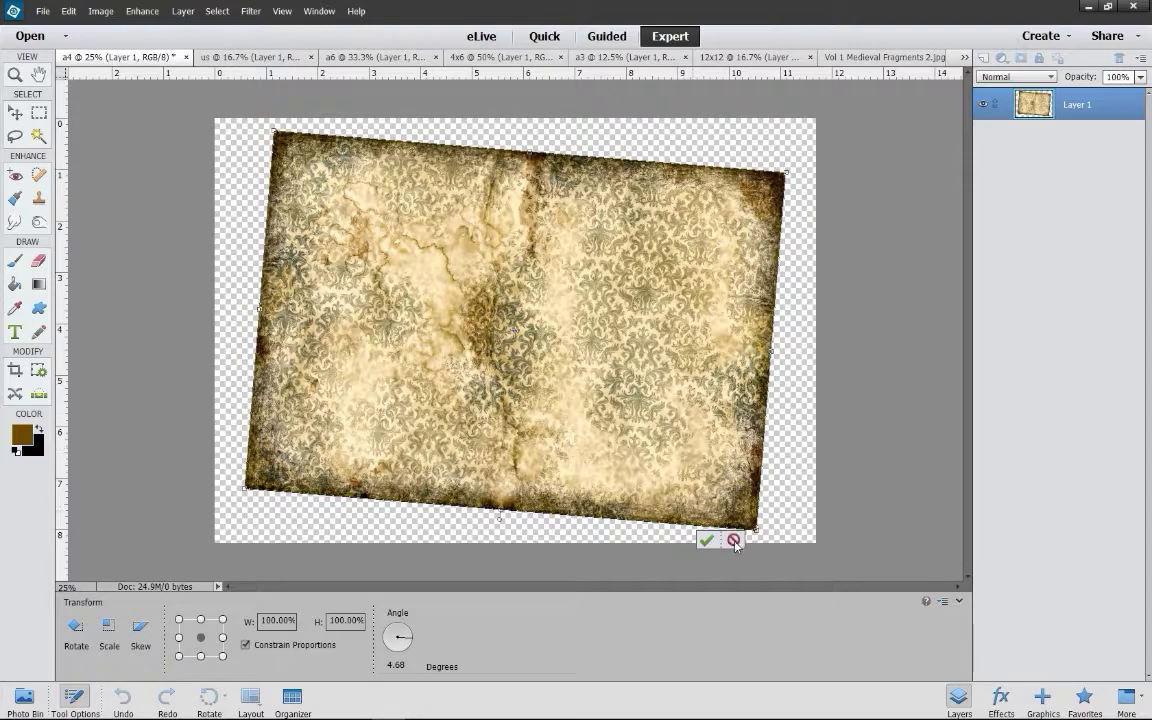
pyautogui.click(734, 541)
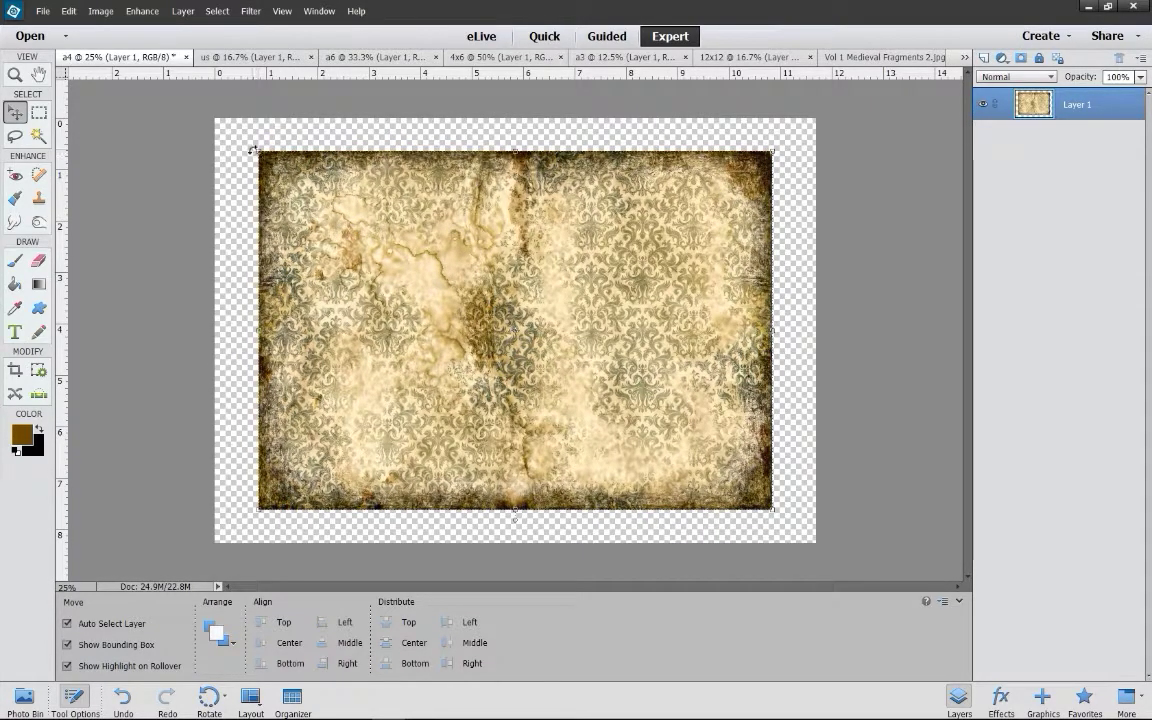
pyautogui.moveTo(256, 152); pyautogui.dragTo(214, 120)
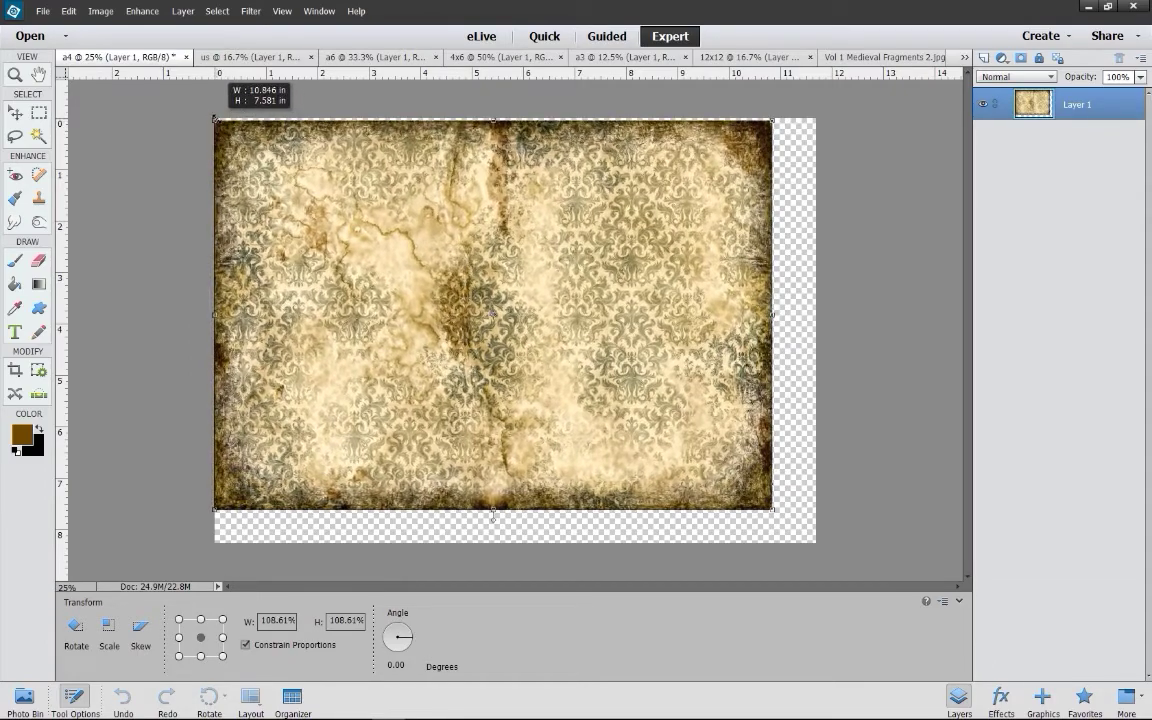
pyautogui.moveTo(214, 120); pyautogui.dragTo(212, 118)
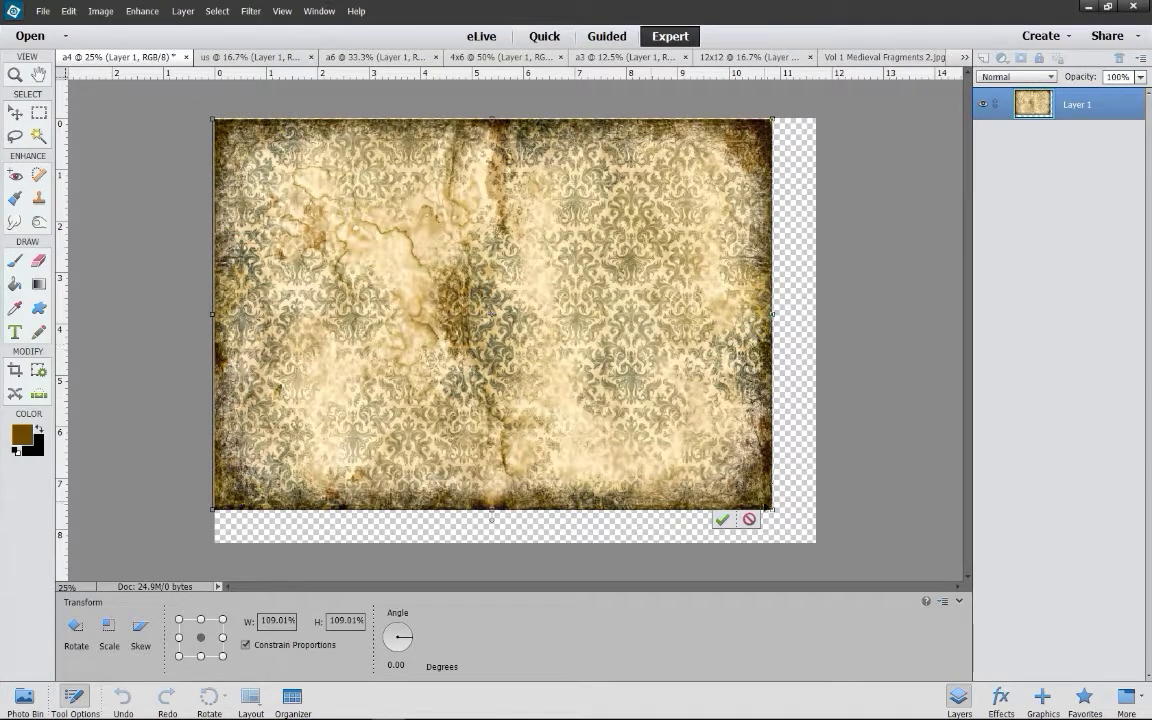
pyautogui.moveTo(771, 510); pyautogui.dragTo(814, 541)
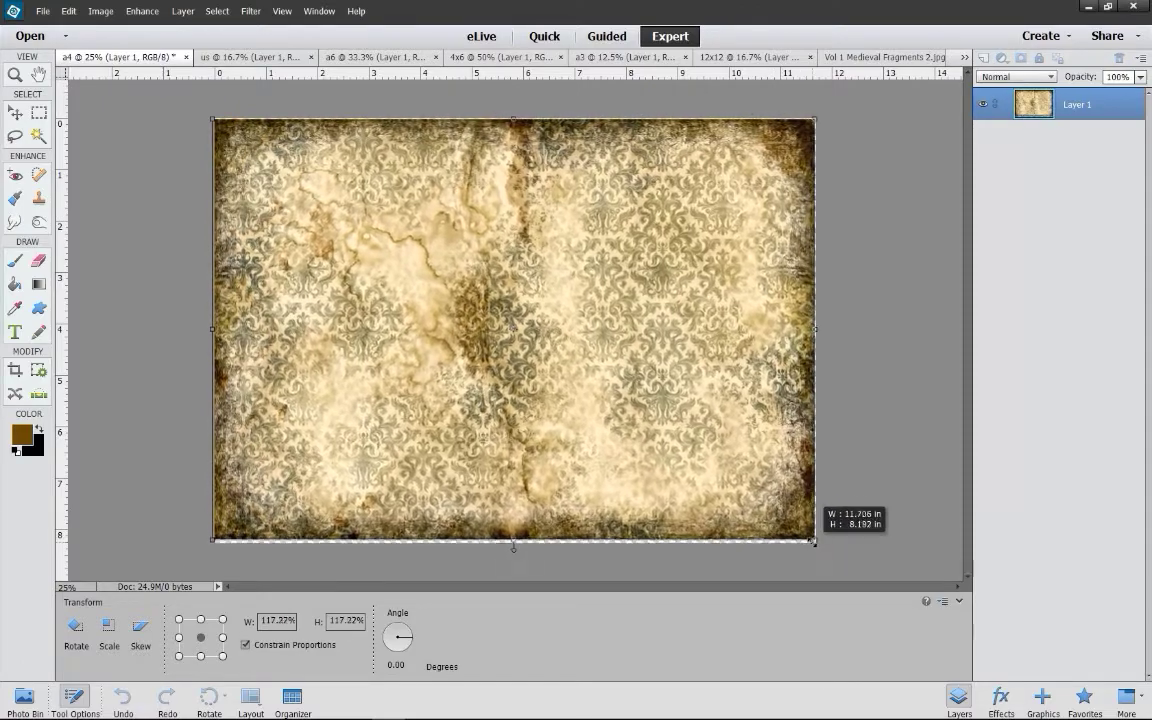
pyautogui.moveTo(814, 541); pyautogui.dragTo(812, 543)
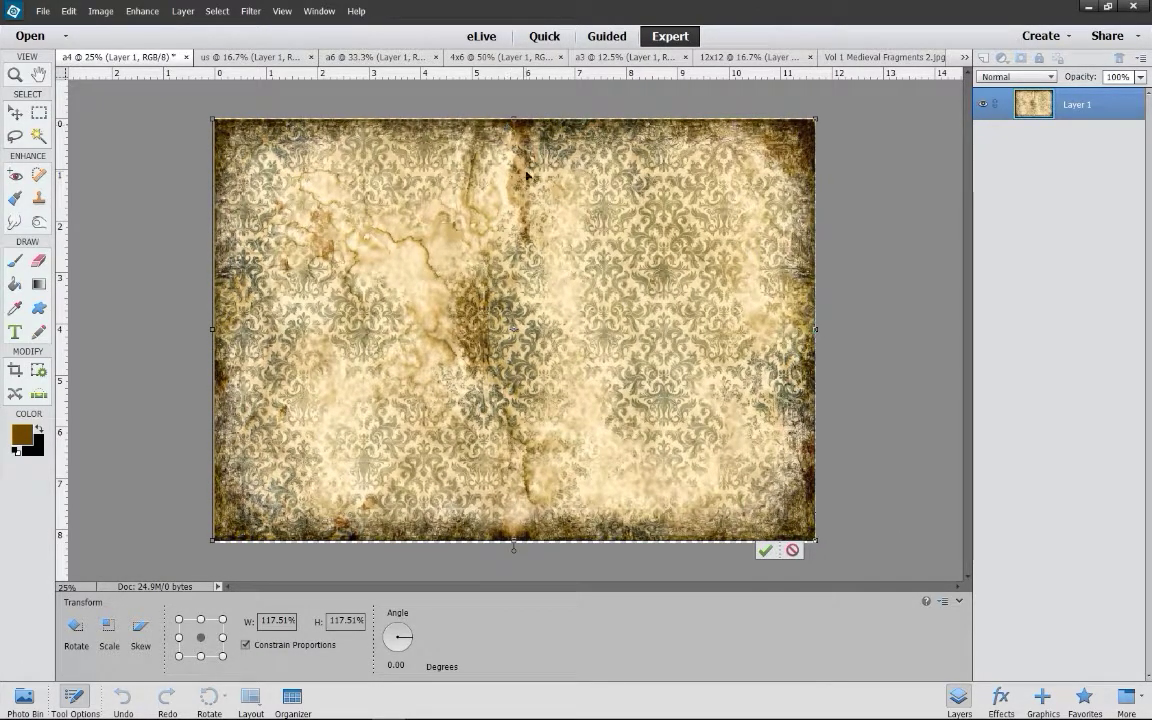
pyautogui.click(766, 552)
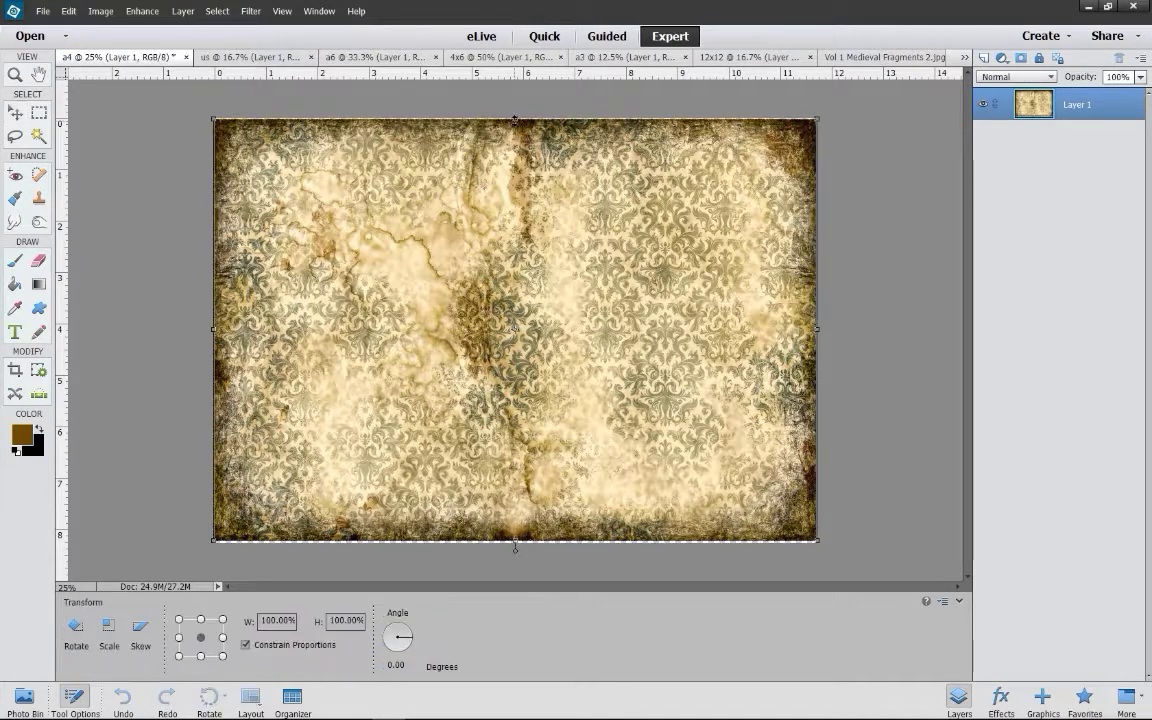
# - Stretch the parchment's top and bottom edges to the a4 canvas edges
pyautogui.click(515, 547)
pyautogui.moveTo(515, 120); pyautogui.dragTo(515, 116)
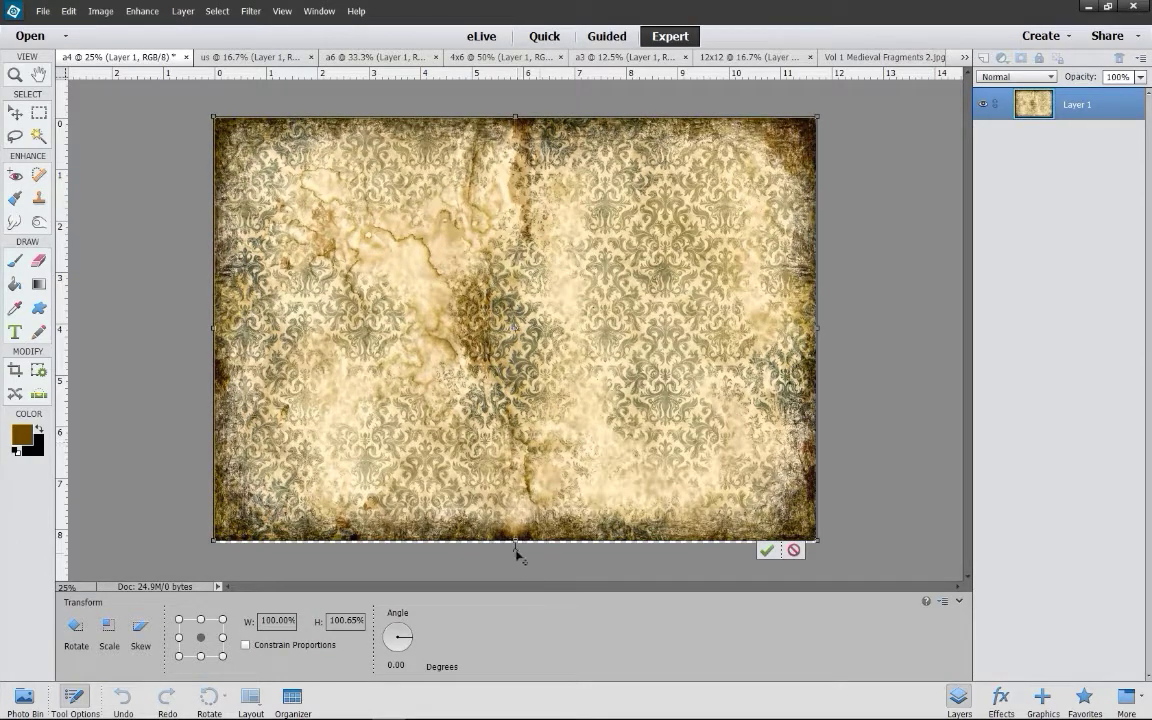
pyautogui.moveTo(515, 547); pyautogui.dragTo(517, 548)
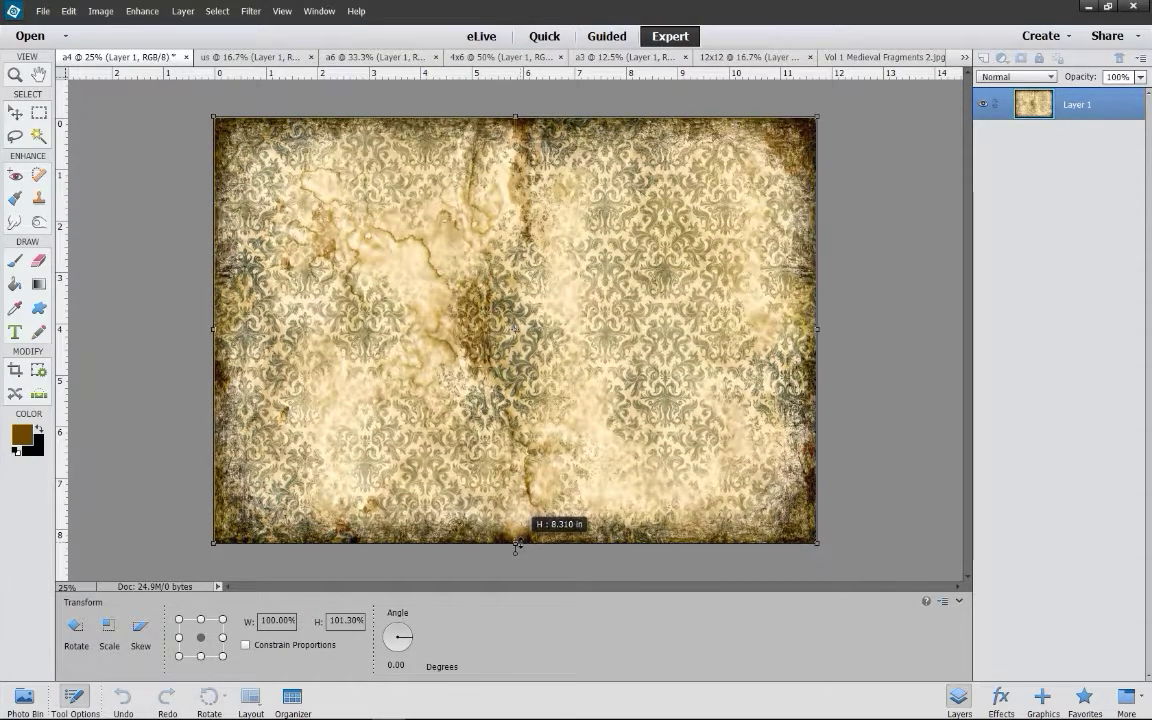
pyautogui.click(767, 554)
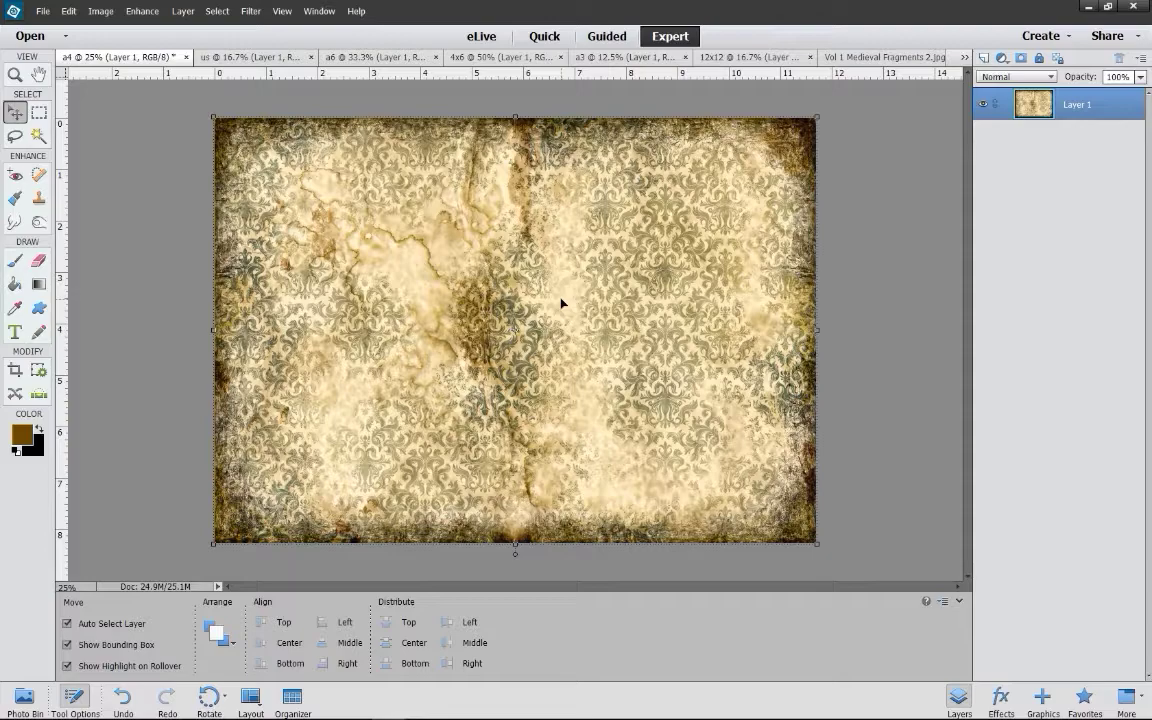
pyautogui.click(68, 11)
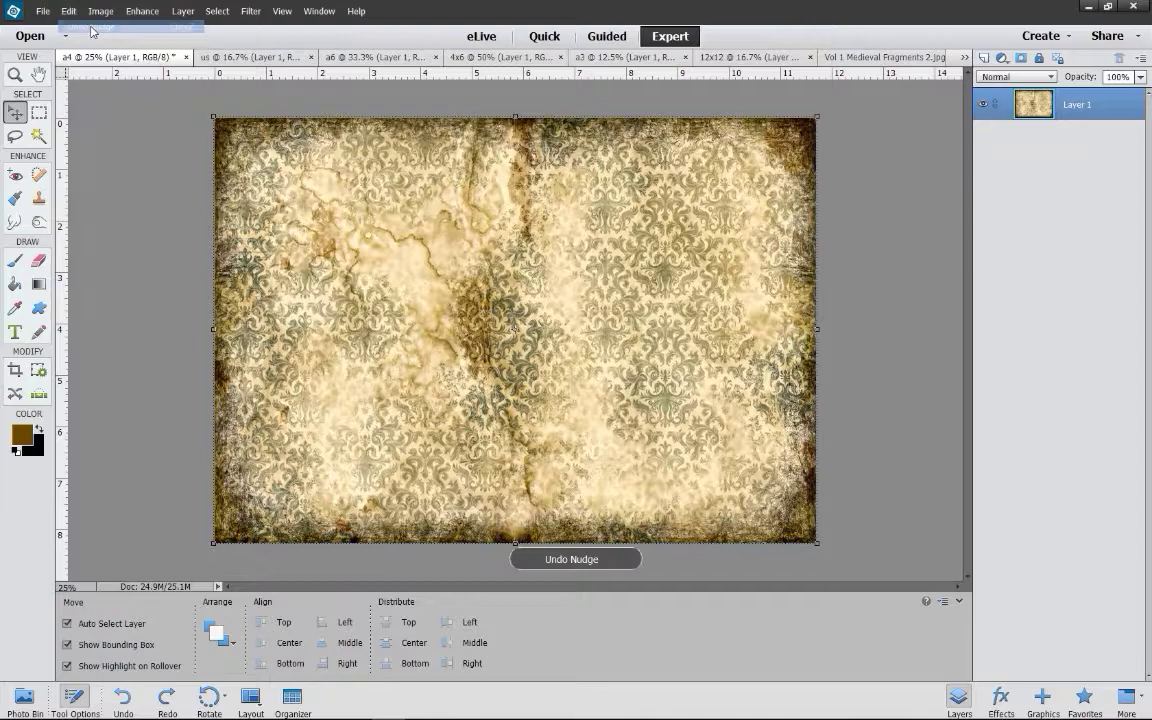
pyautogui.click(68, 11)
pyautogui.click(92, 39)
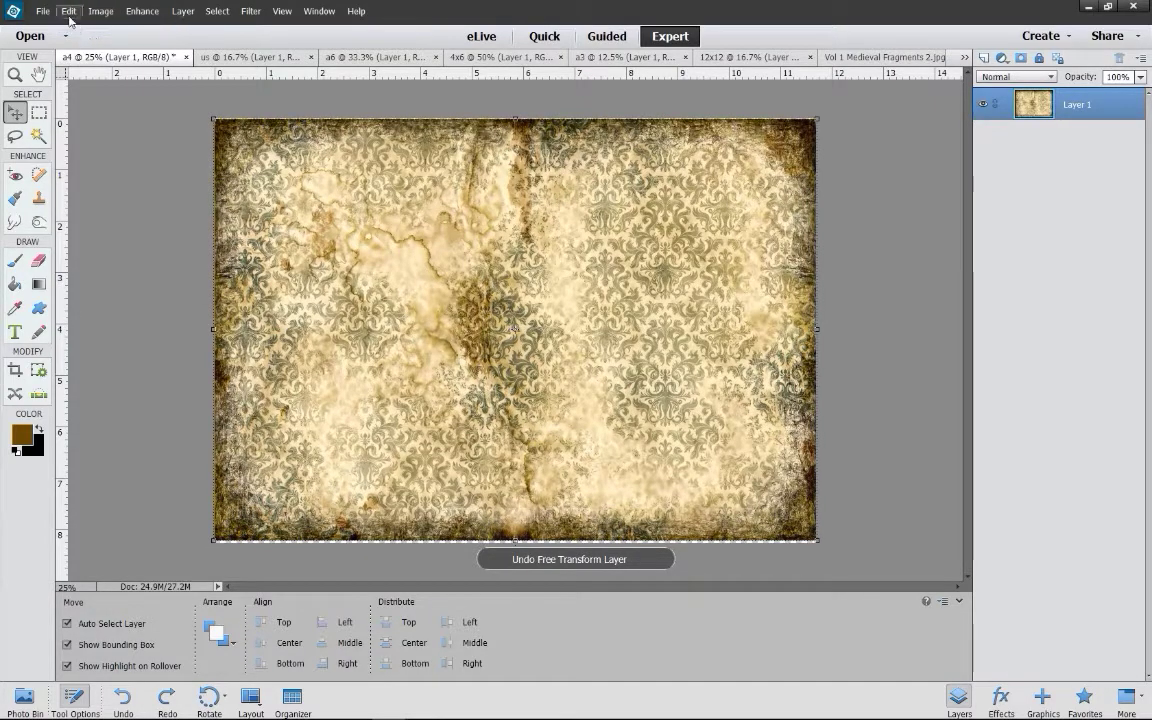
pyautogui.click(68, 11)
pyautogui.click(110, 26)
pyautogui.click(68, 11)
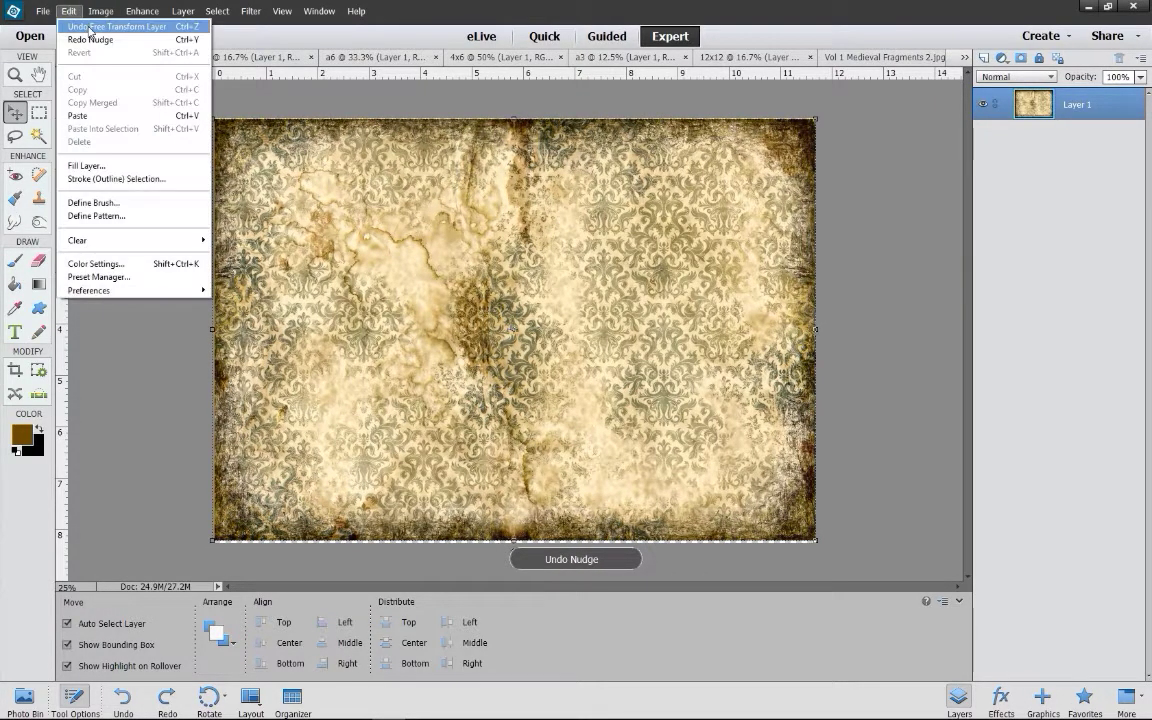
pyautogui.click(88, 27)
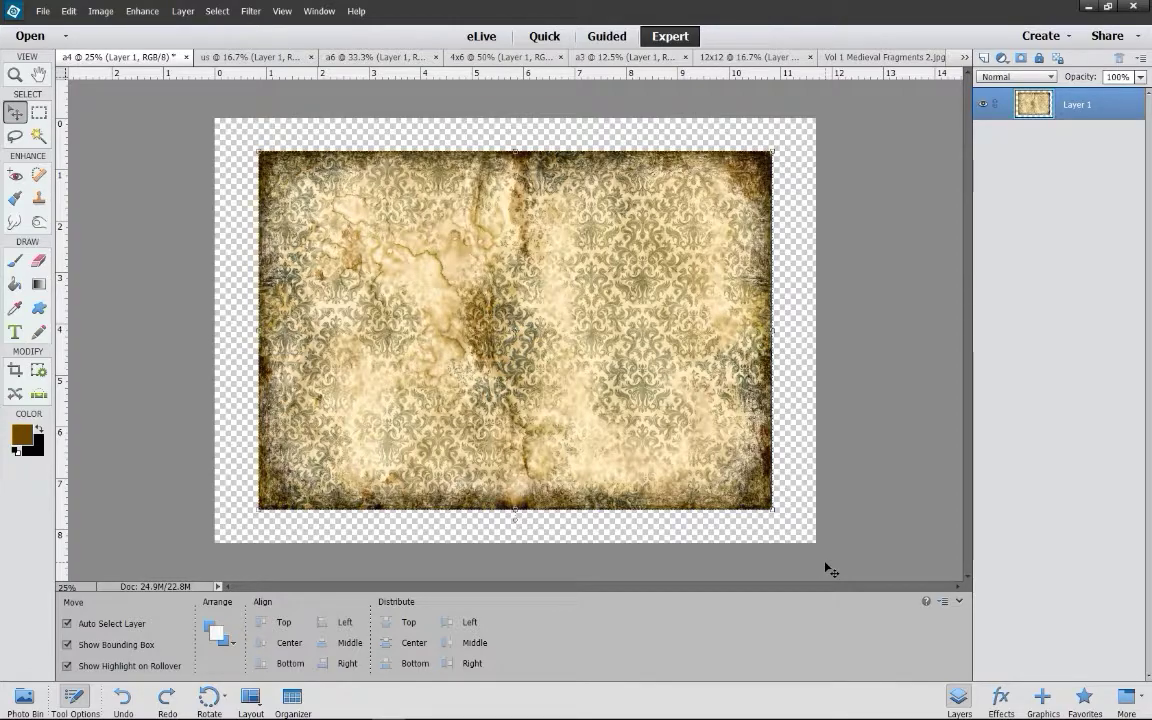
pyautogui.click(69, 11)
pyautogui.click(95, 39)
pyautogui.click(69, 11)
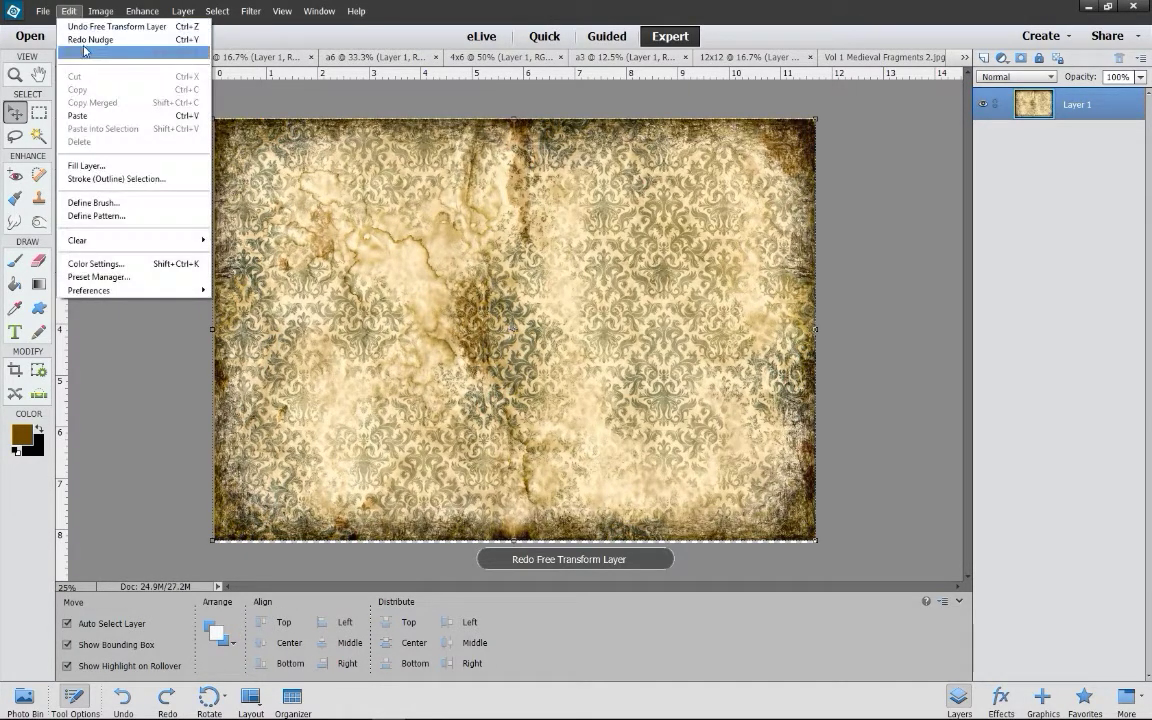
pyautogui.click(90, 39)
pyautogui.click(69, 11)
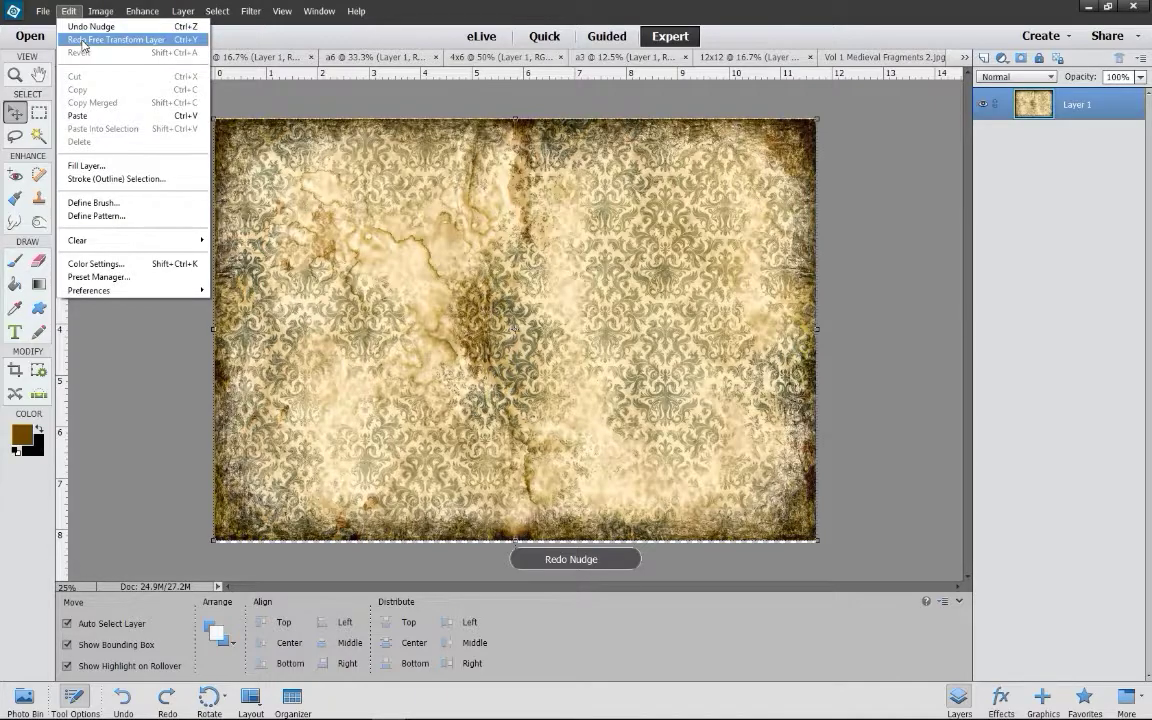
pyautogui.click(84, 40)
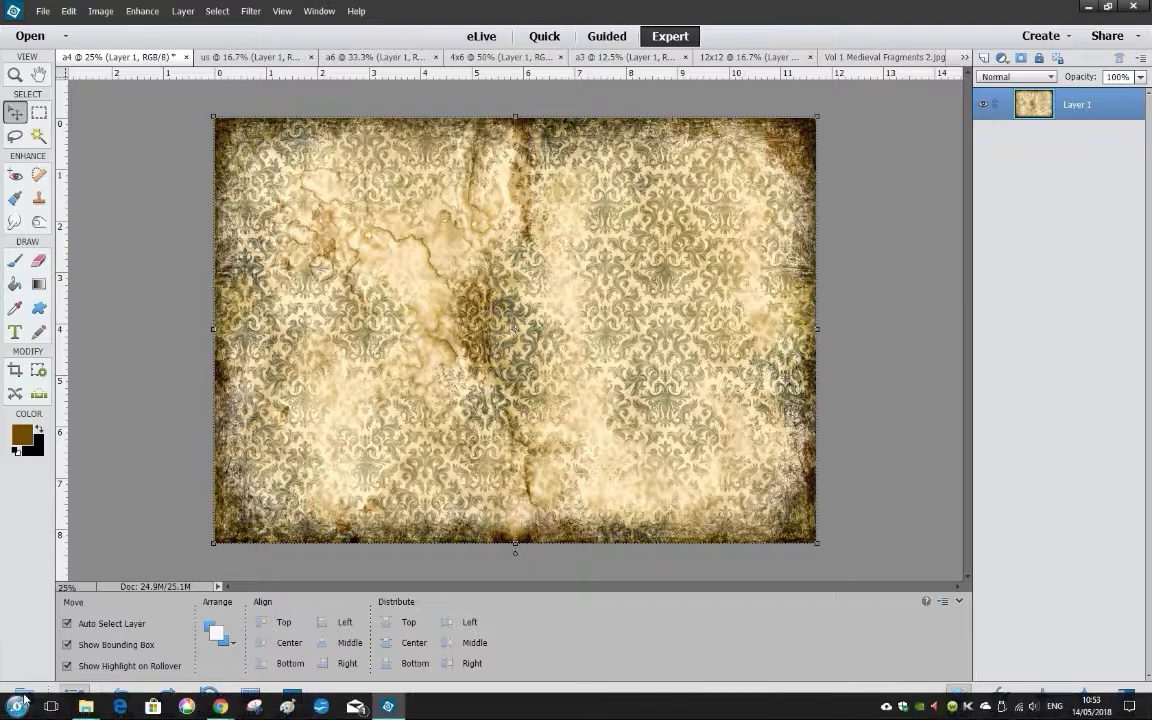
pyautogui.click(24, 697)
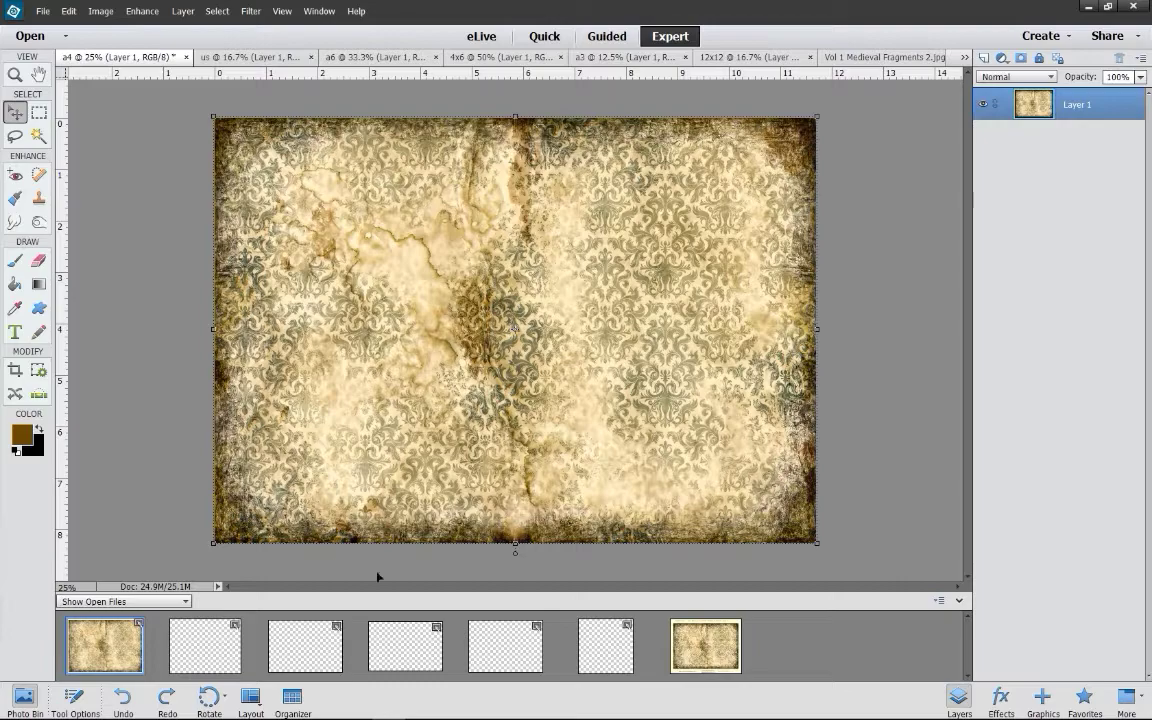
# - Switch to the 12x12 document and paste the copied parchment as Layer 1
pyautogui.doubleClick(606, 646)
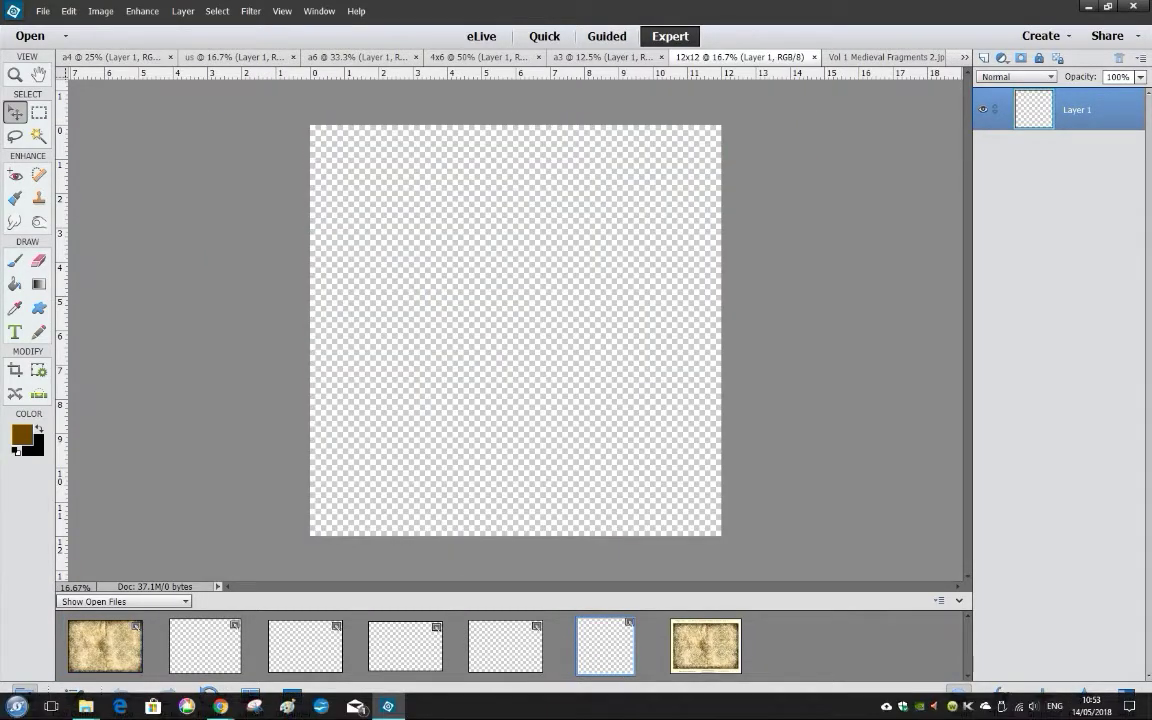
pyautogui.click(69, 11)
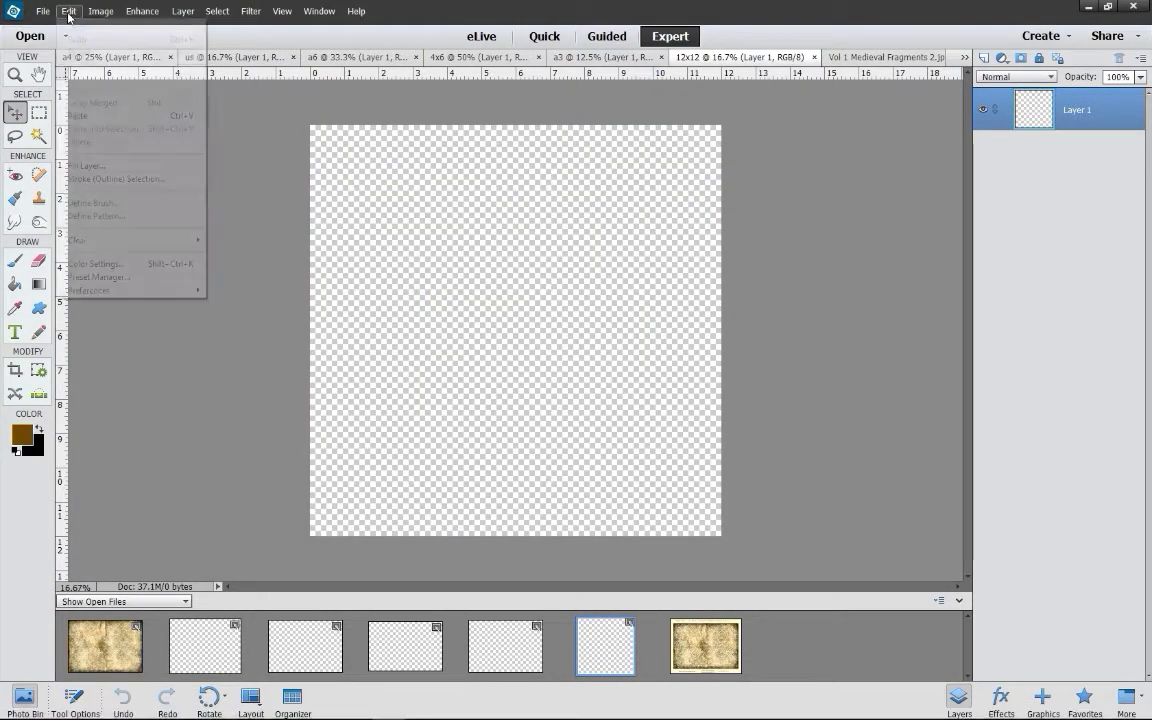
pyautogui.click(80, 116)
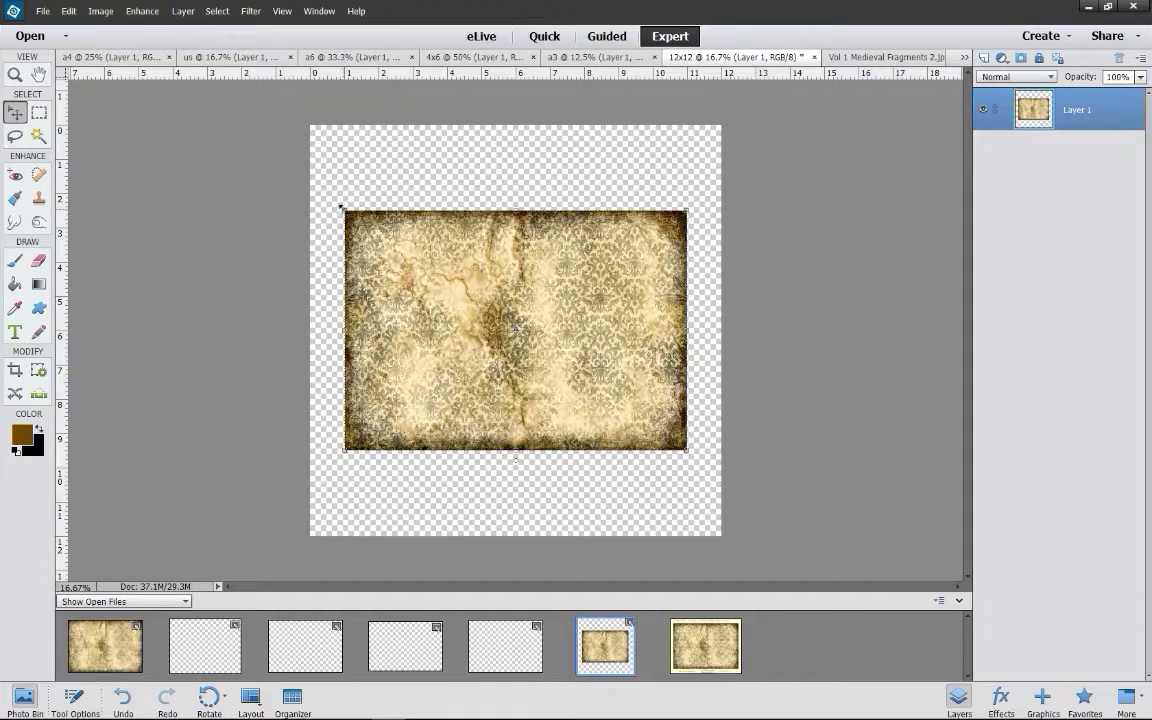
# - Enlarge the parchment from its corners to span the canvas width, and commit
pyautogui.moveTo(344, 211); pyautogui.dragTo(309, 185)
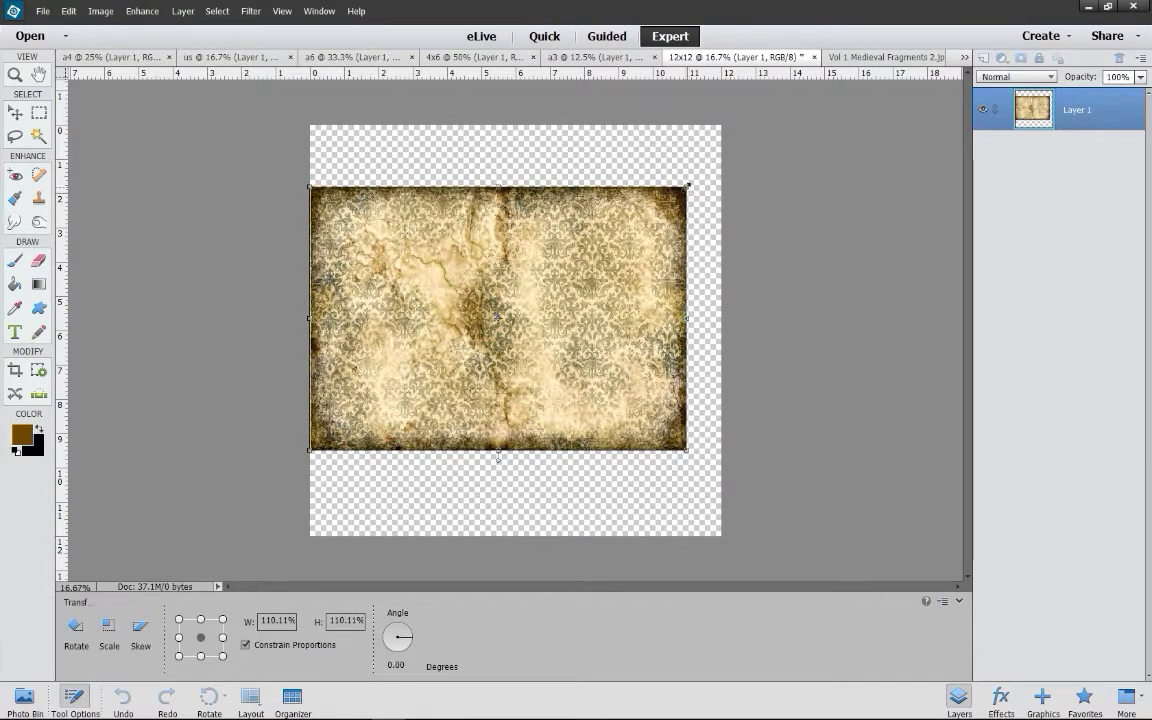
pyautogui.moveTo(687, 186); pyautogui.dragTo(724, 156)
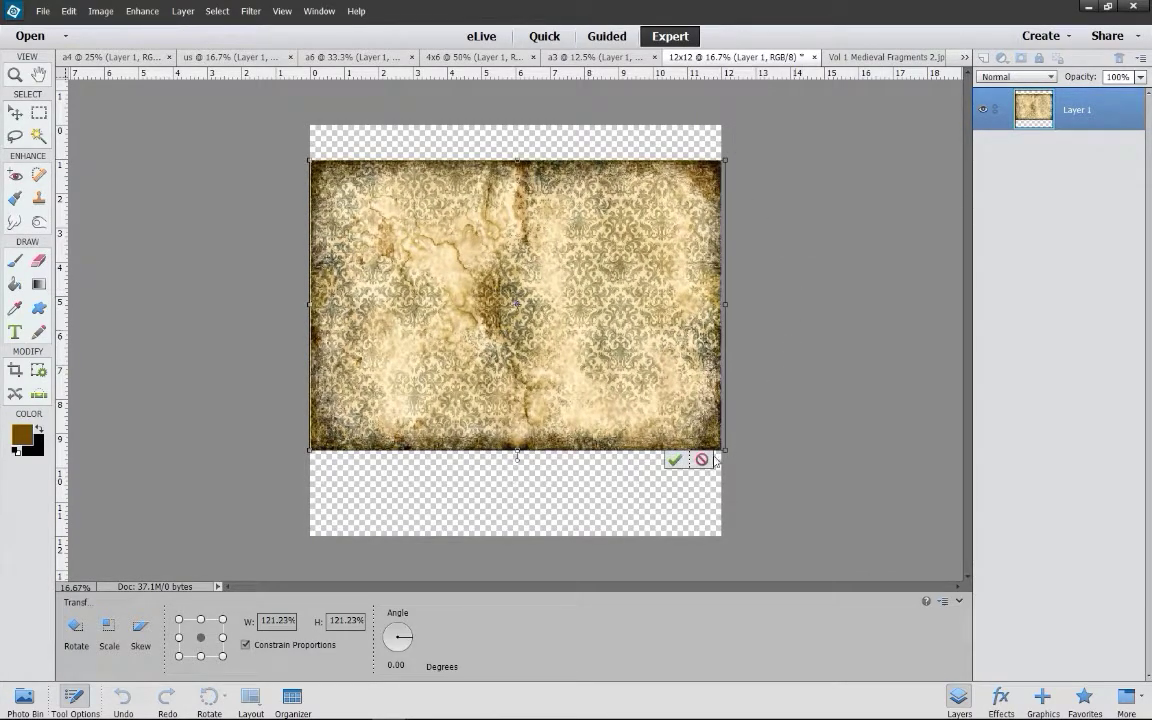
pyautogui.click(674, 460)
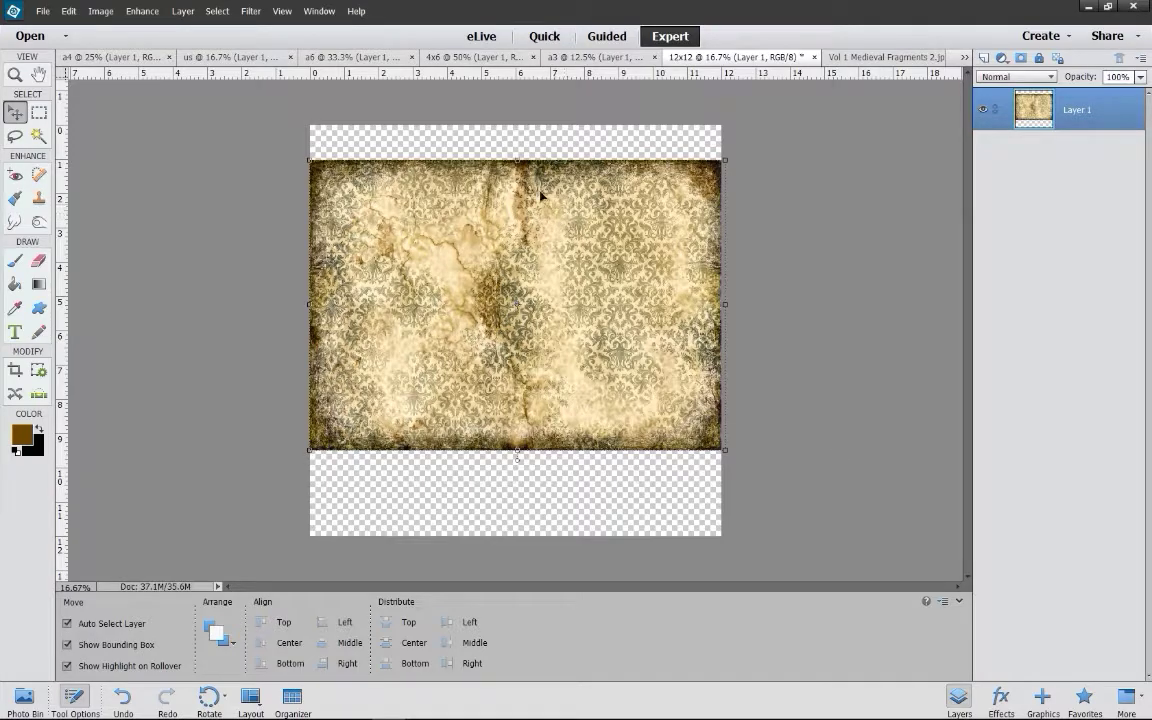
# - Stretch the parchment to the canvas top and bottom, commit, then undo the stretch
pyautogui.moveTo(517, 162); pyautogui.dragTo(517, 128)
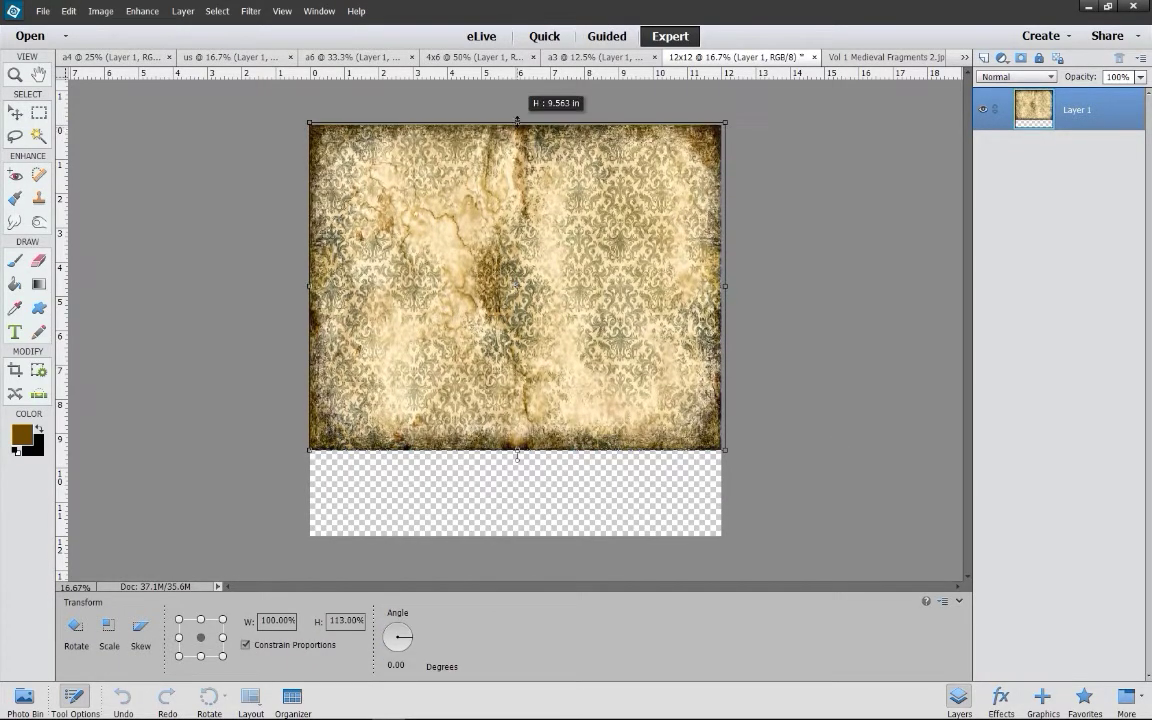
pyautogui.moveTo(517, 128); pyautogui.dragTo(517, 124)
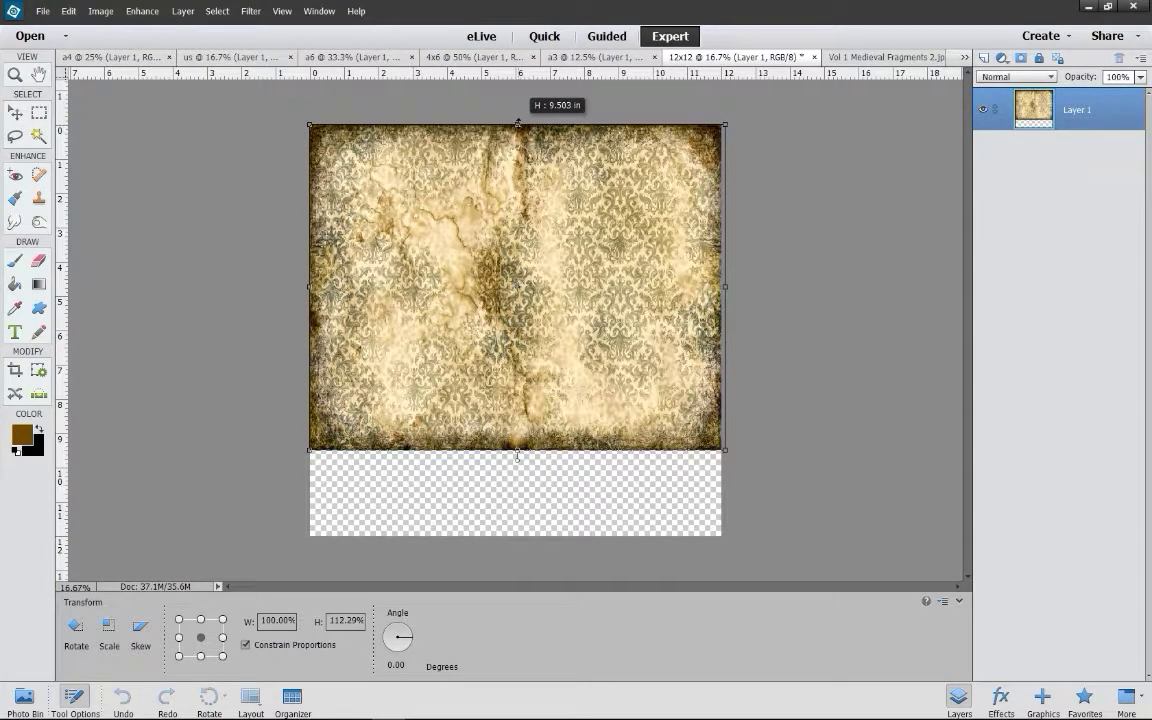
pyautogui.moveTo(517, 453); pyautogui.dragTo(531, 538)
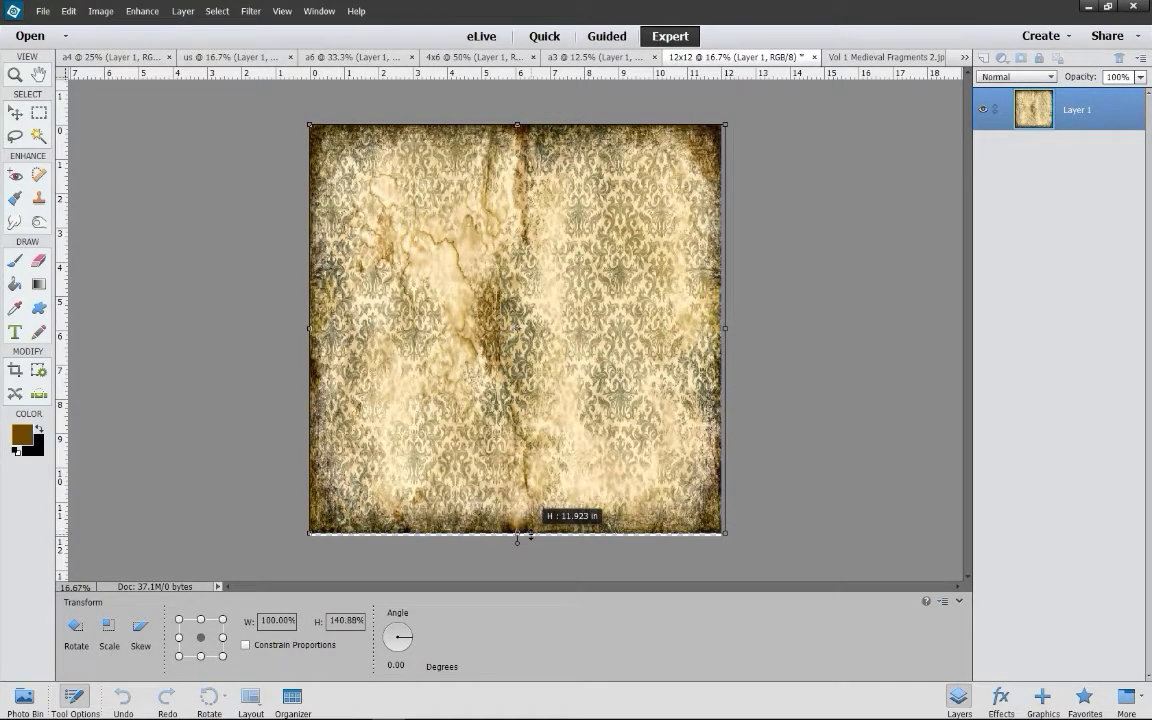
pyautogui.moveTo(531, 538); pyautogui.dragTo(531, 541)
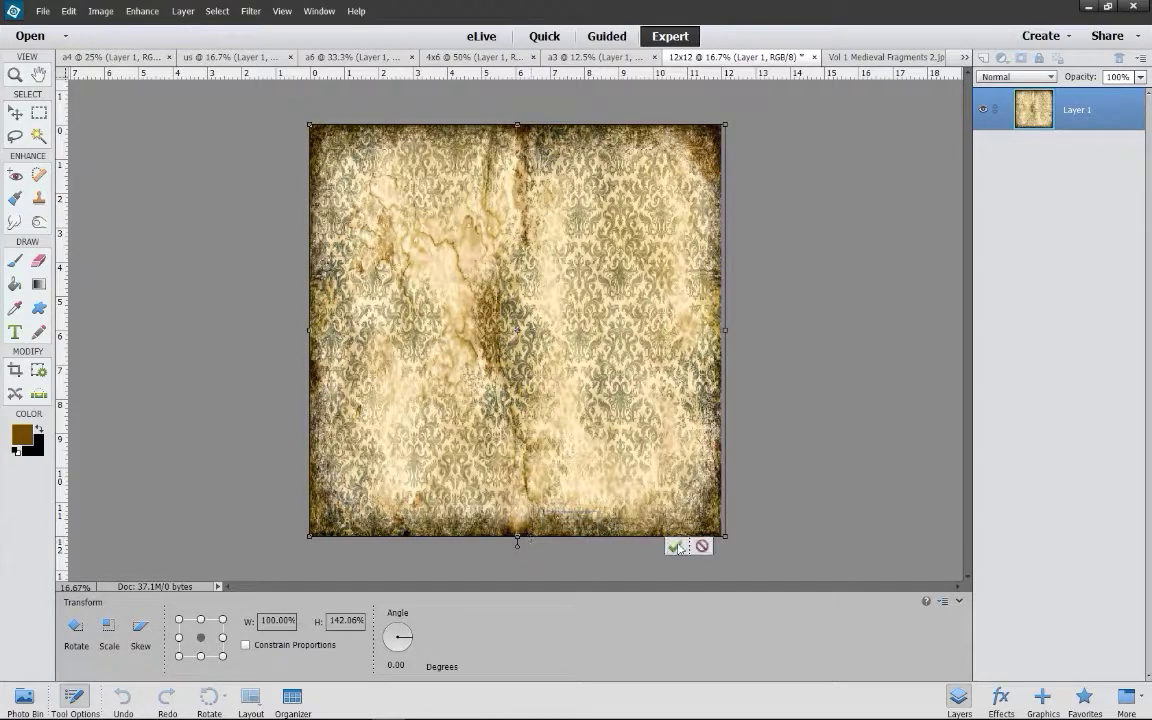
pyautogui.click(674, 547)
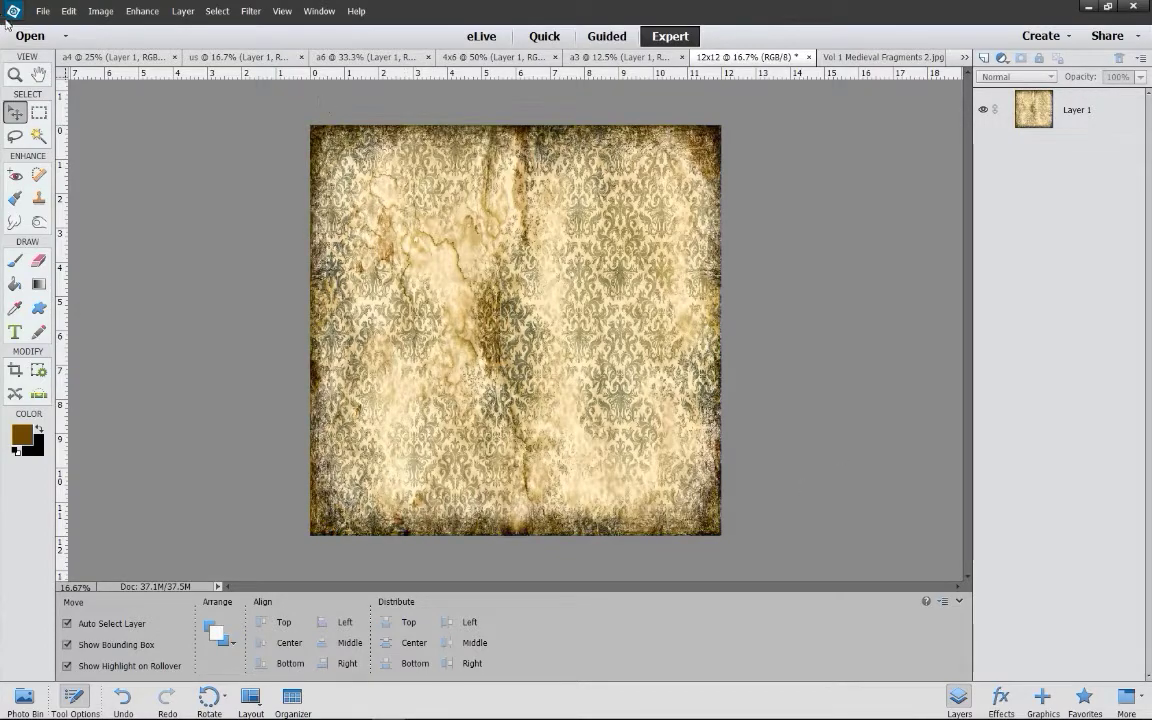
pyautogui.click(68, 11)
pyautogui.click(117, 26)
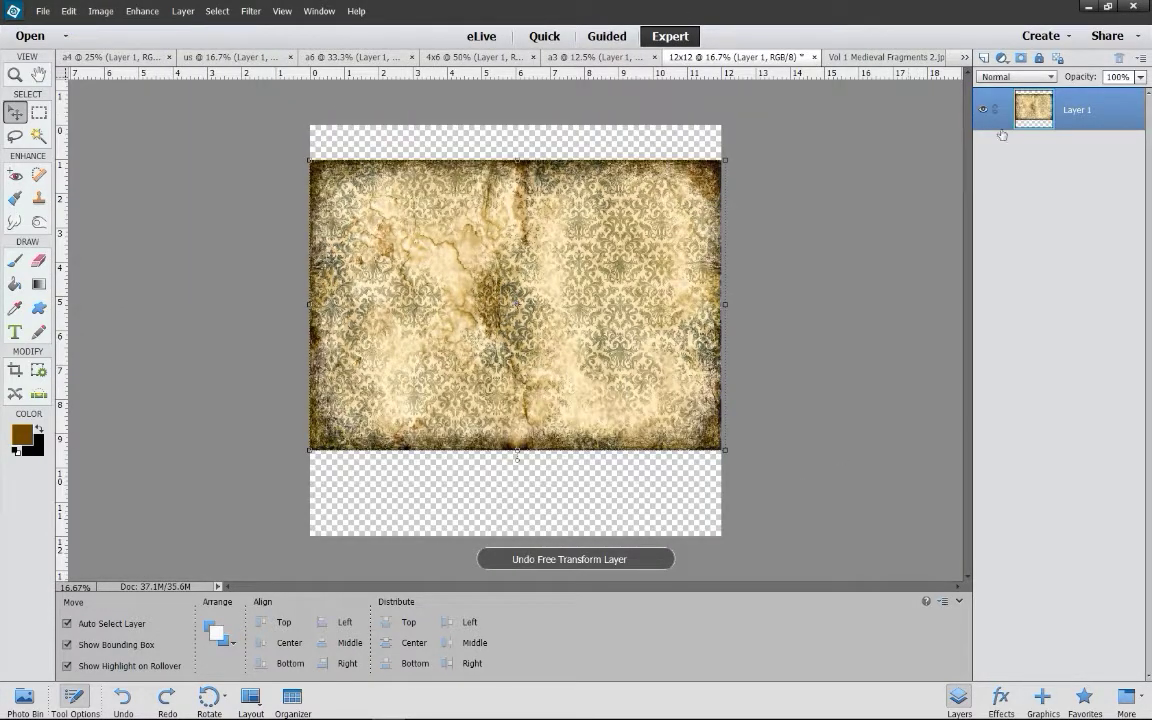
# - Duplicate the parchment layer as 'Layer 1 copy'
pyautogui.rightClick(1034, 109)
pyautogui.click(1067, 150)
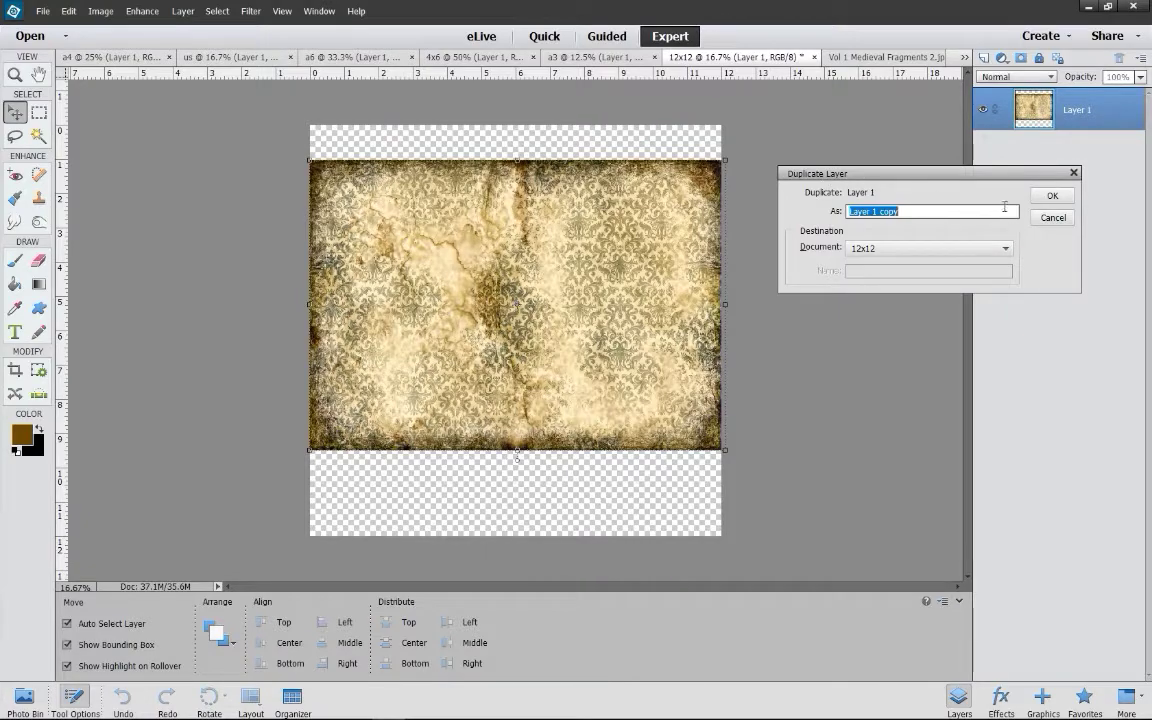
pyautogui.click(1057, 190)
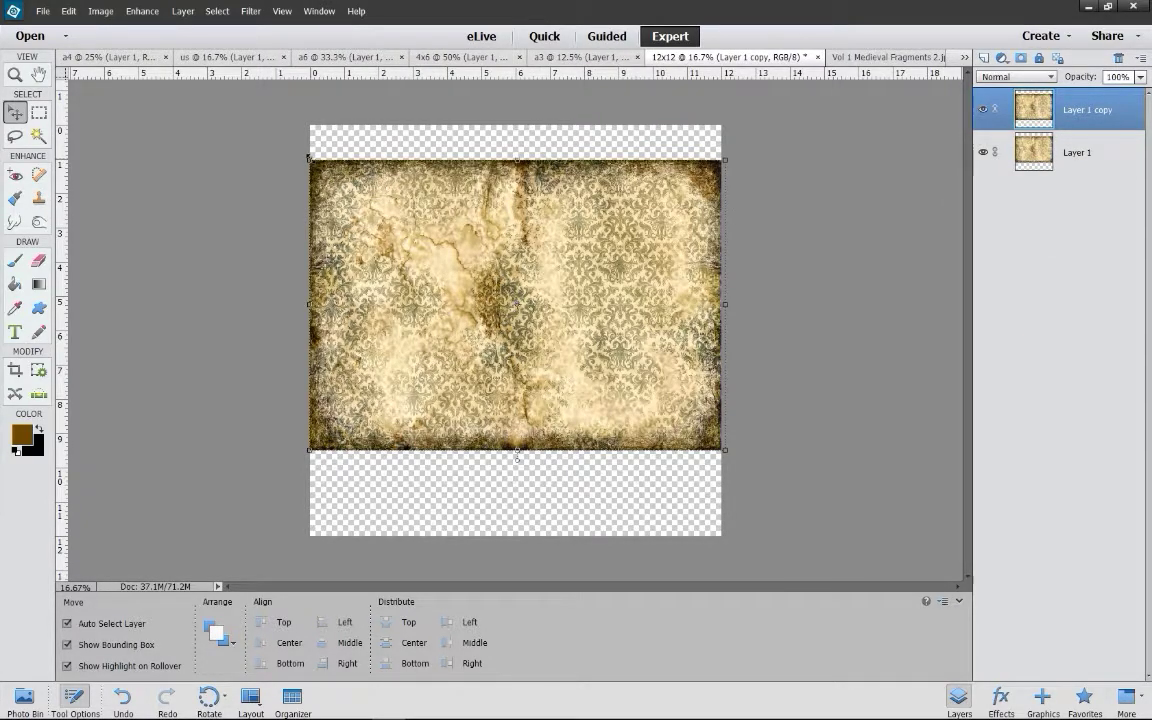
# - Stretch Layer 1 copy vertically toward the canvas top and bottom edges
pyautogui.moveTo(310, 160); pyautogui.dragTo(310, 160)
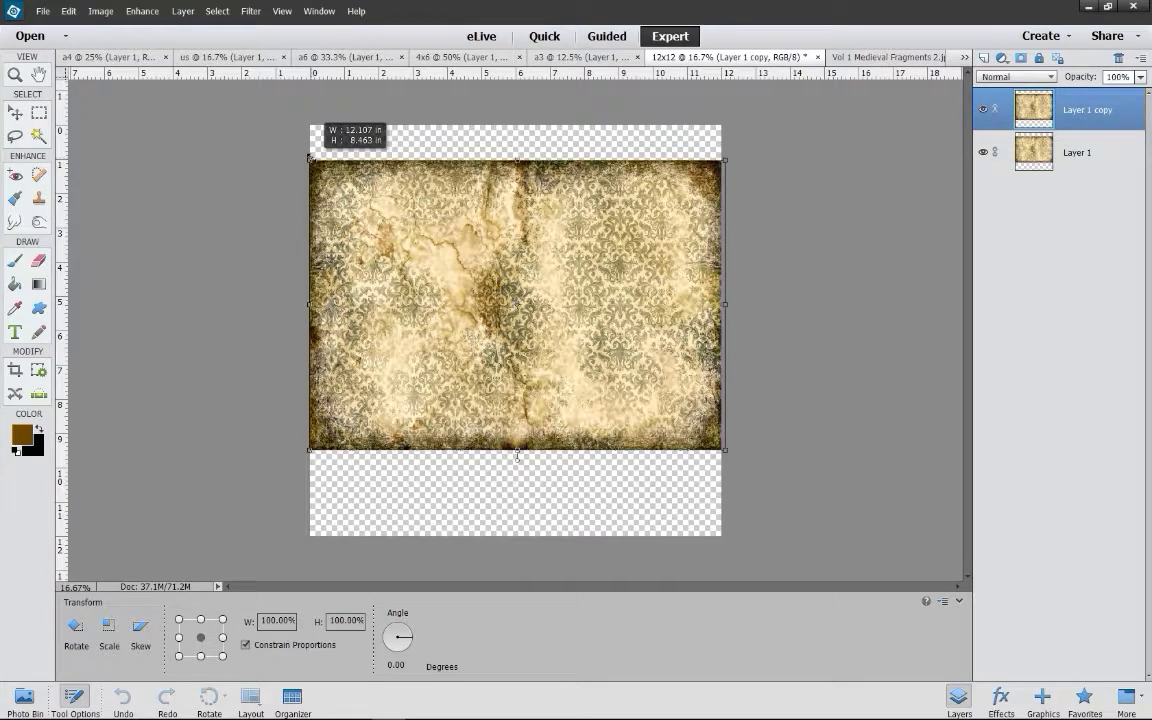
pyautogui.click(678, 461)
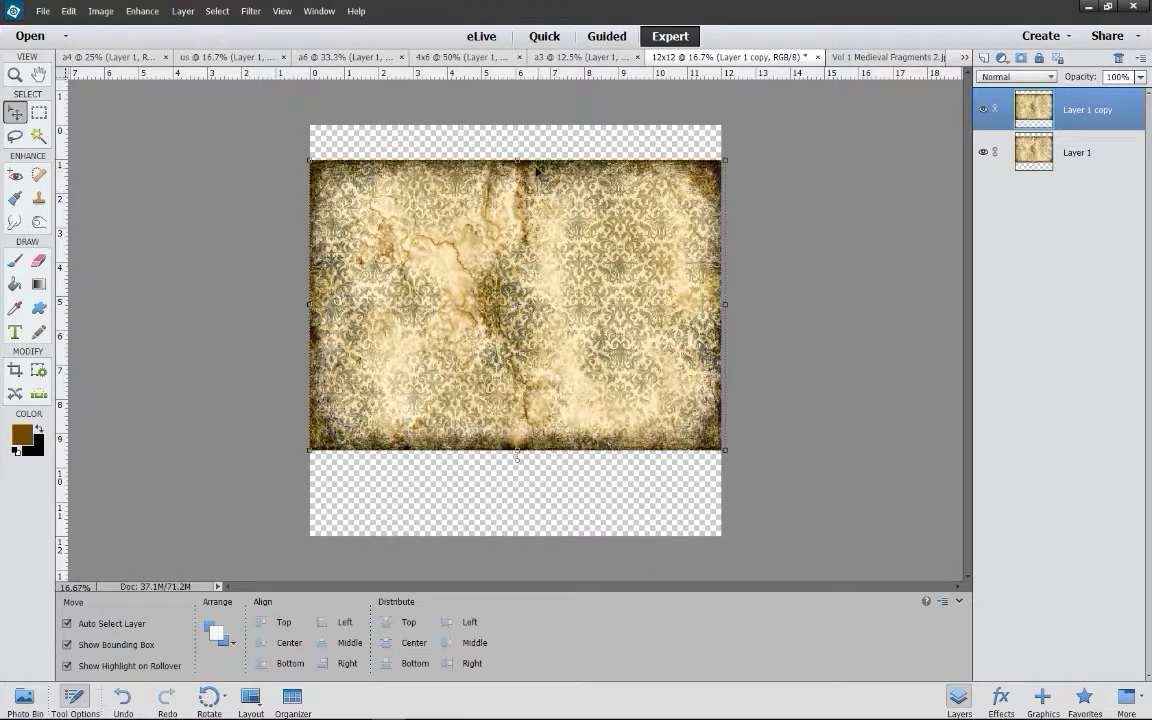
pyautogui.moveTo(517, 160); pyautogui.dragTo(517, 125)
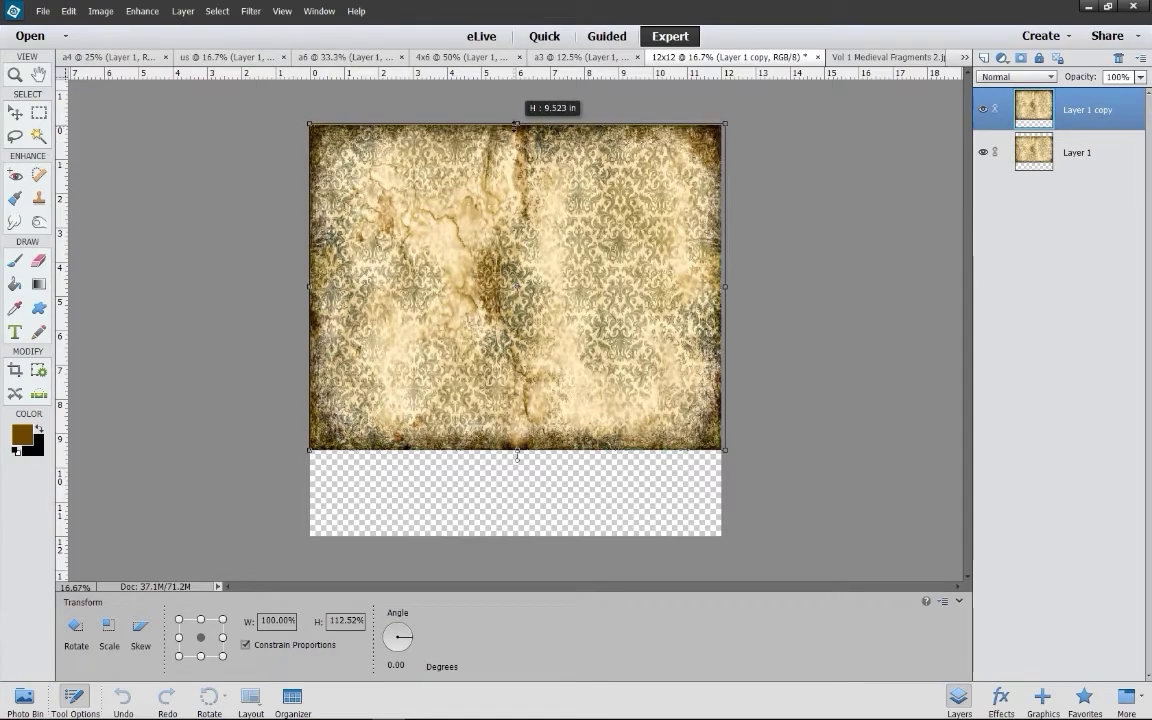
pyautogui.moveTo(518, 449); pyautogui.dragTo(518, 538)
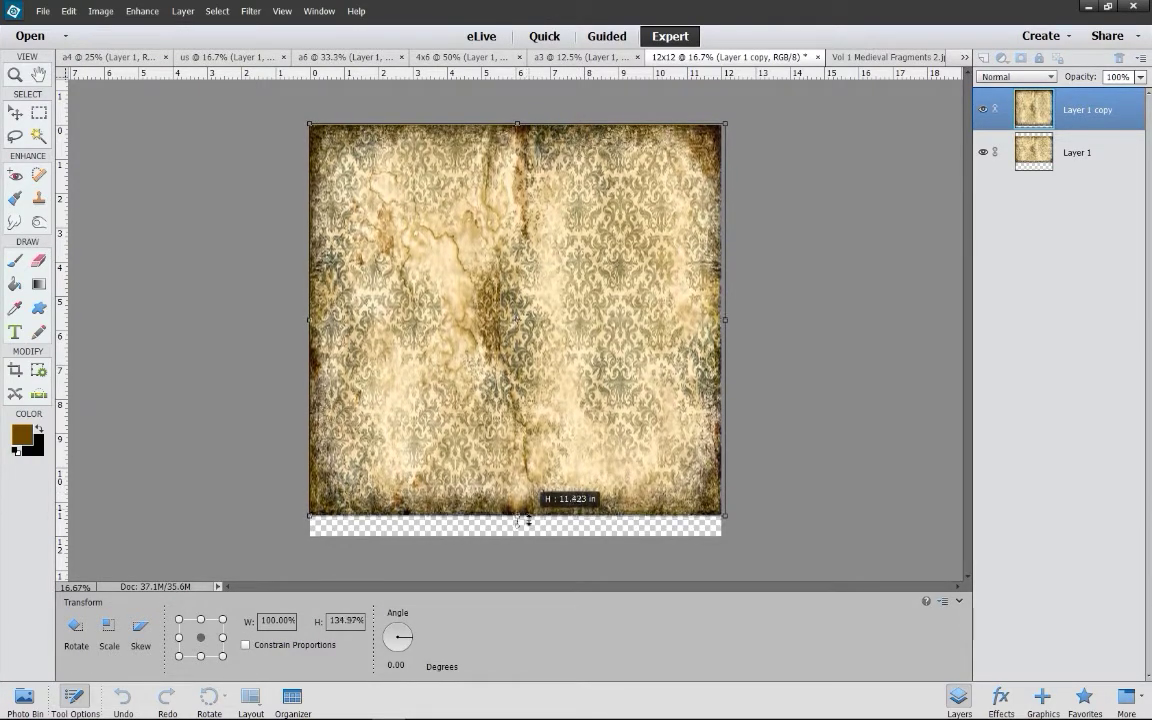
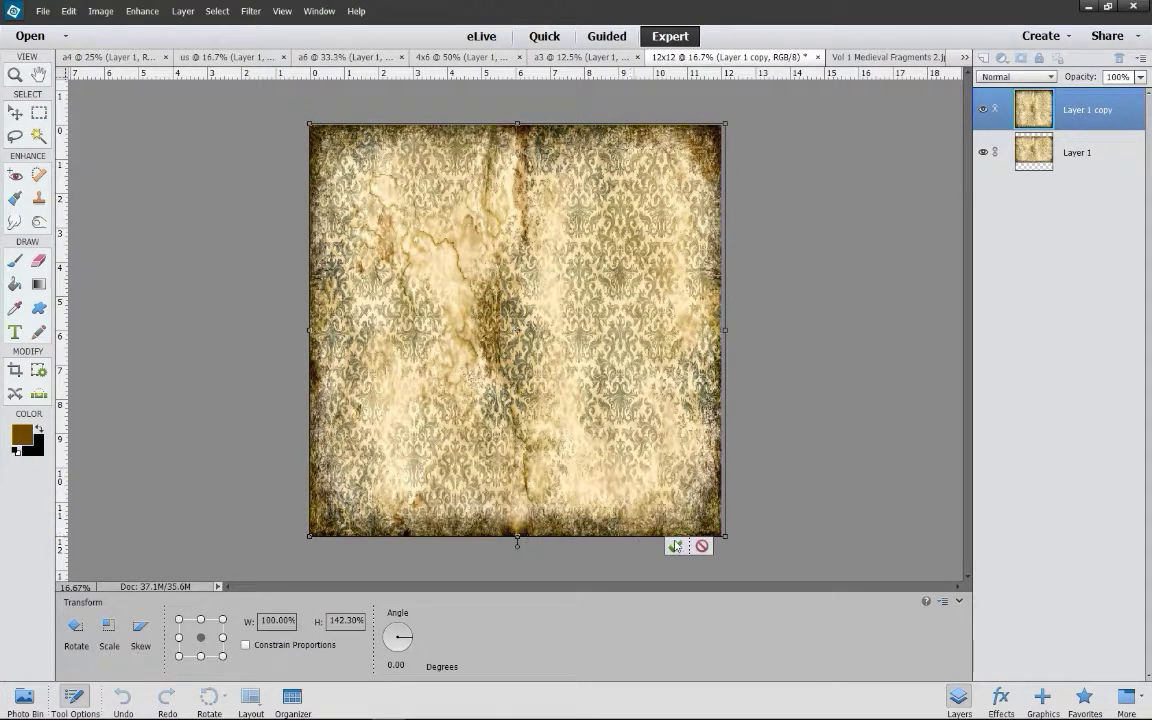
# - Apply the stretch to the 12x12 parchment copy and toggle its visibility to compare
pyautogui.click(676, 547)
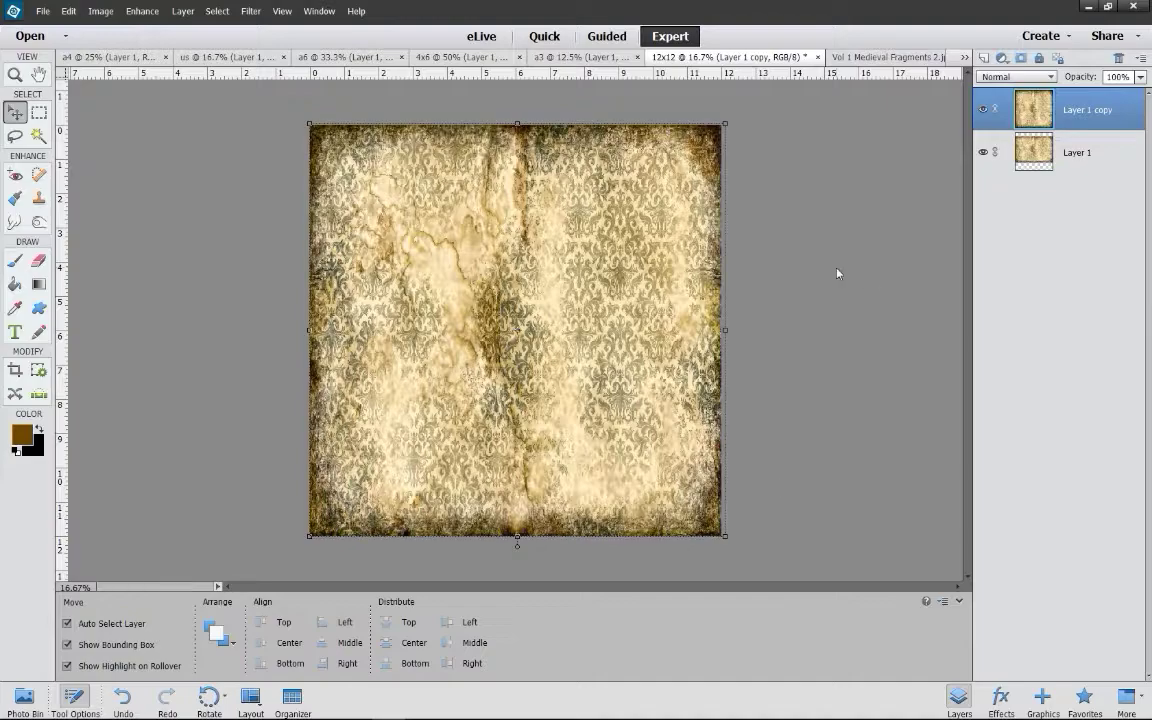
pyautogui.click(983, 110)
pyautogui.click(983, 110)
pyautogui.click(983, 110)
pyautogui.click(983, 110)
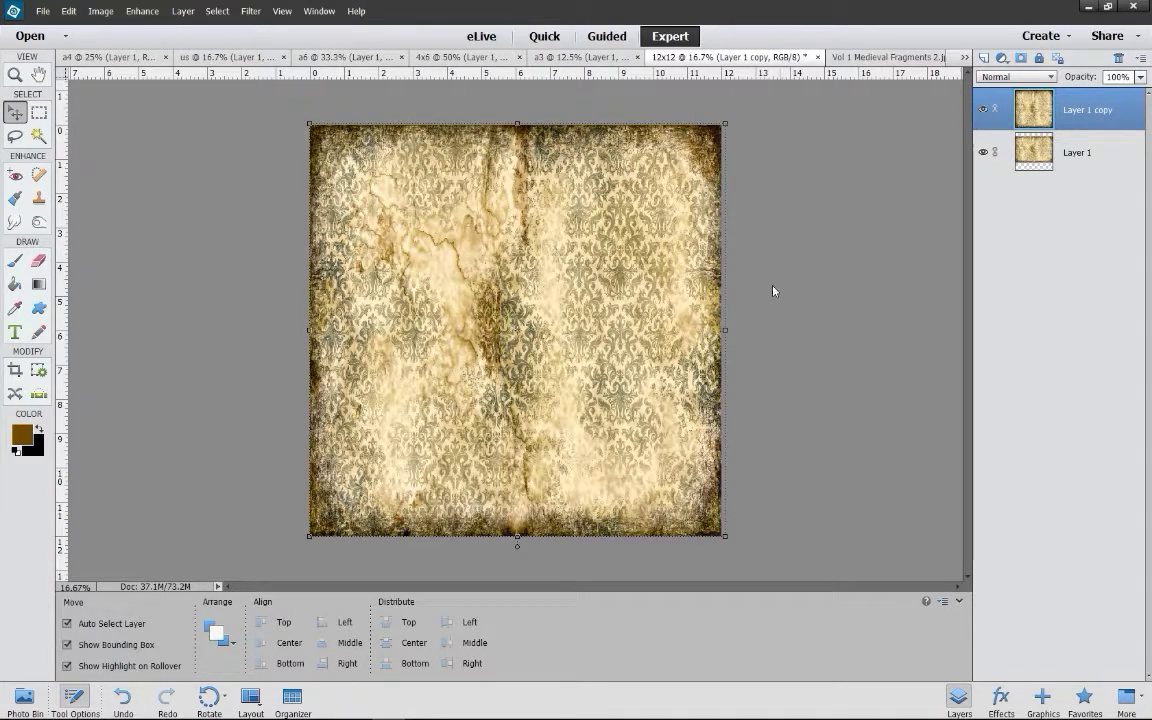
# - Narrow the parchment copy slightly from its right edge, apply it, and show all open documents
pyautogui.moveTo(724, 329); pyautogui.dragTo(724, 329)
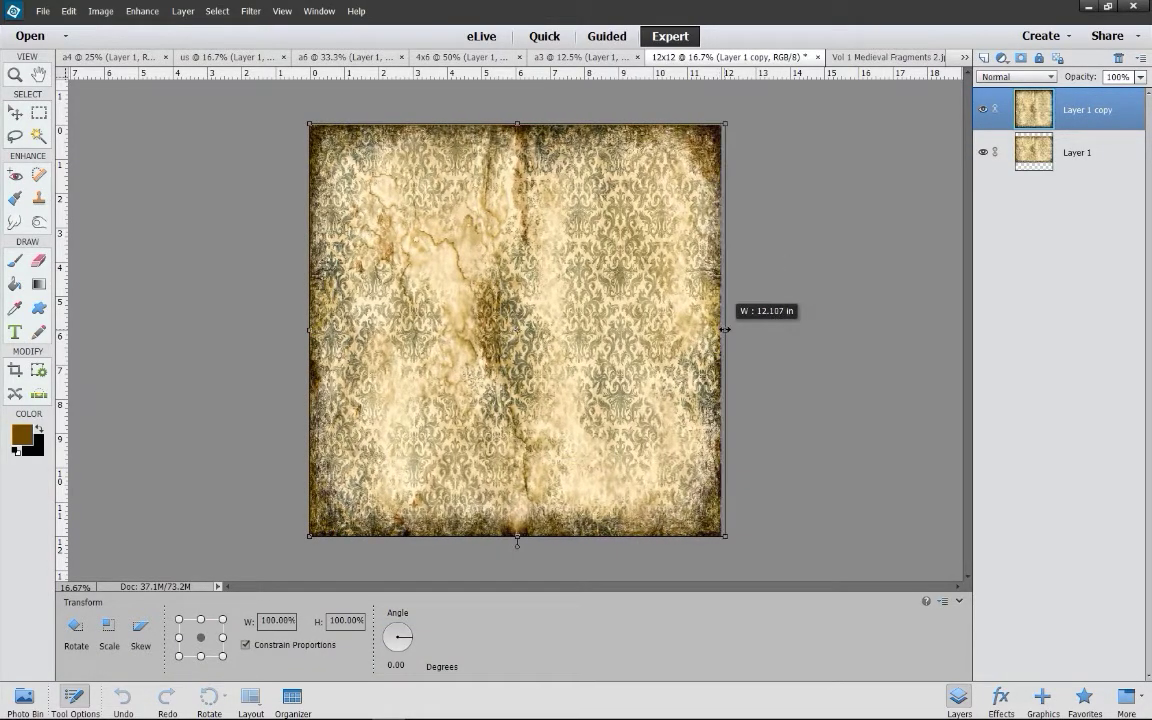
pyautogui.click(676, 546)
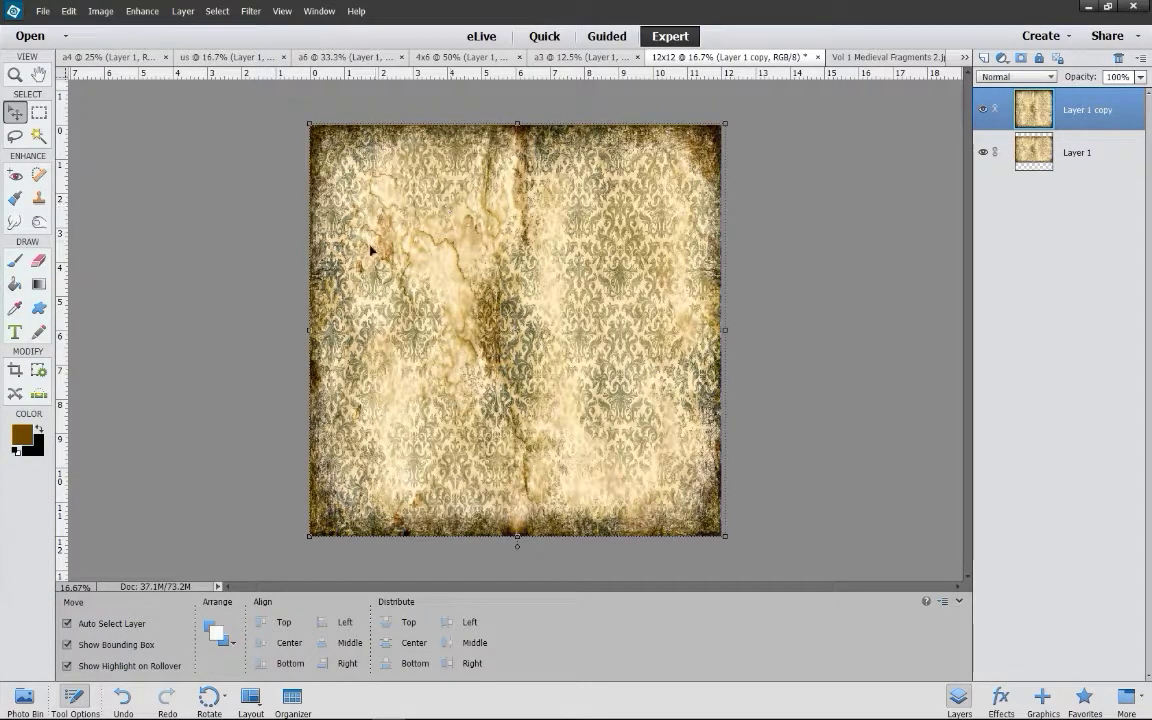
pyautogui.click(24, 697)
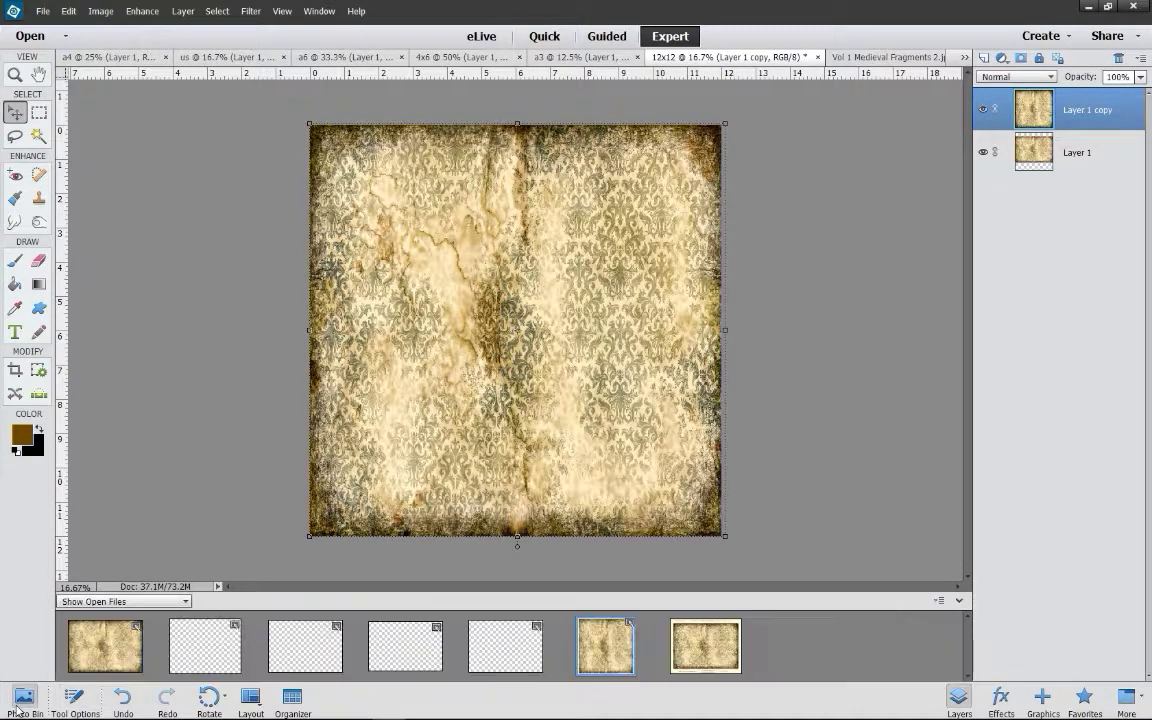
# - On the A4 page, undo the parchment's free transform
pyautogui.doubleClick(105, 645)
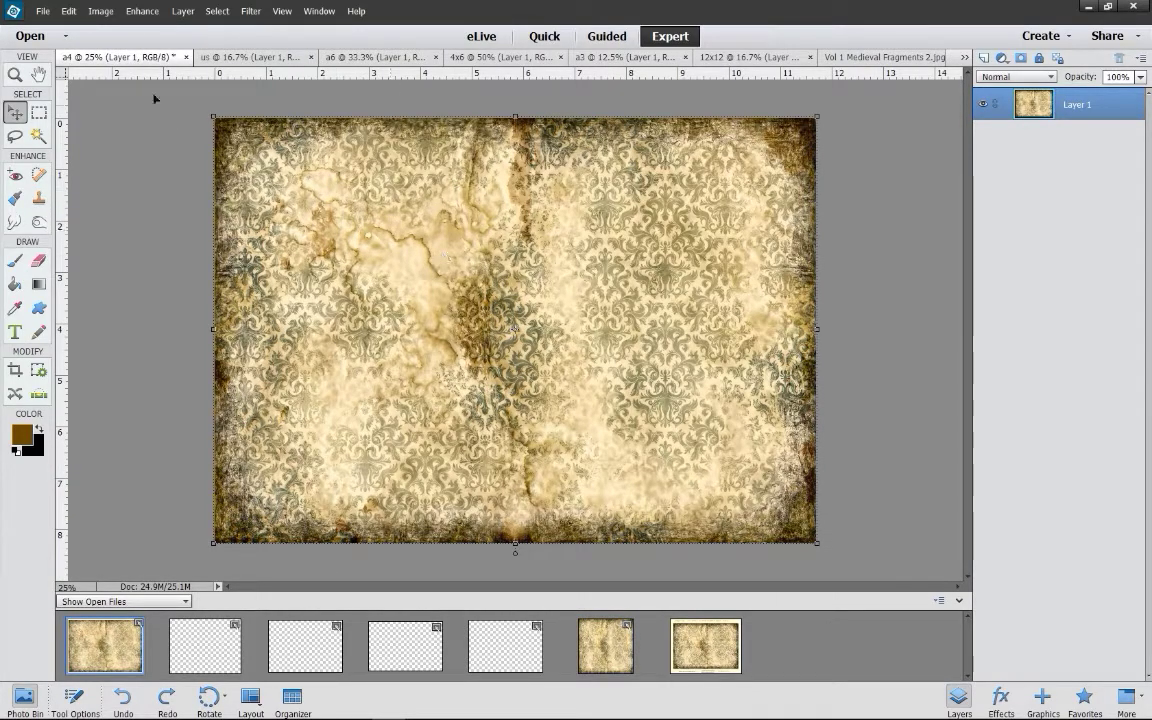
pyautogui.click(68, 11)
pyautogui.click(100, 26)
pyautogui.click(68, 11)
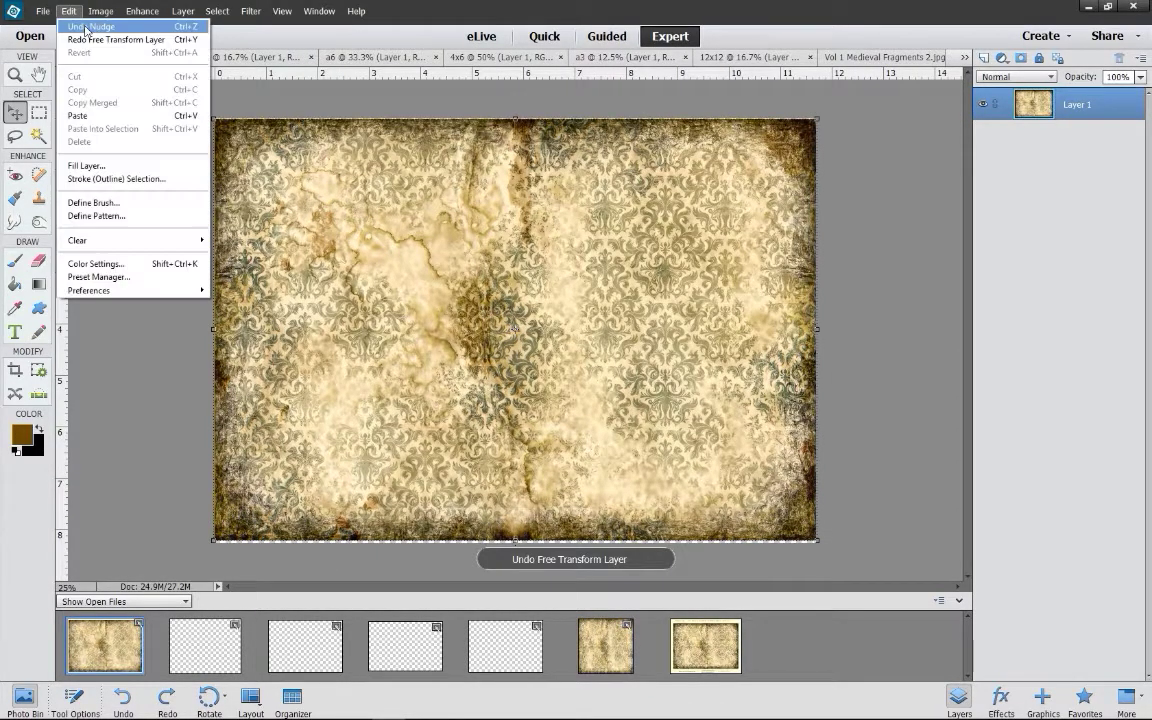
# - Undo the parchment nudges, copy its layer into the 12x12 document, and switch to the A3 canvas
pyautogui.click(68, 11)
pyautogui.click(90, 26)
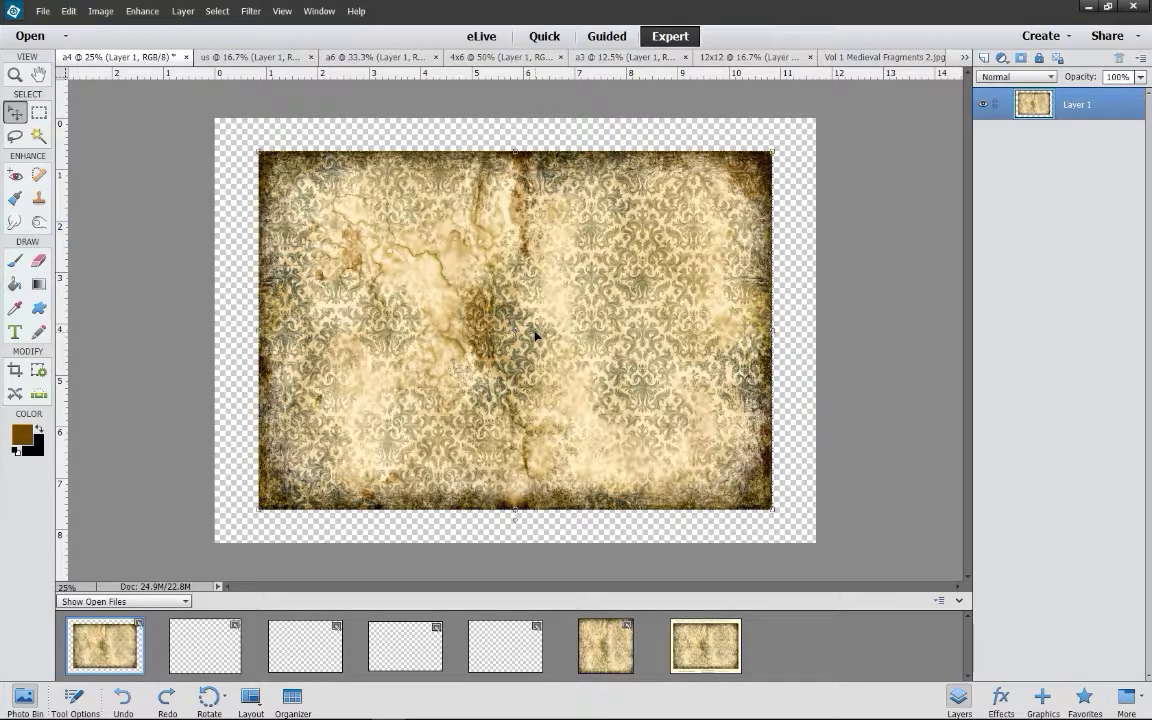
pyautogui.moveTo(536, 337); pyautogui.dragTo(605, 645)
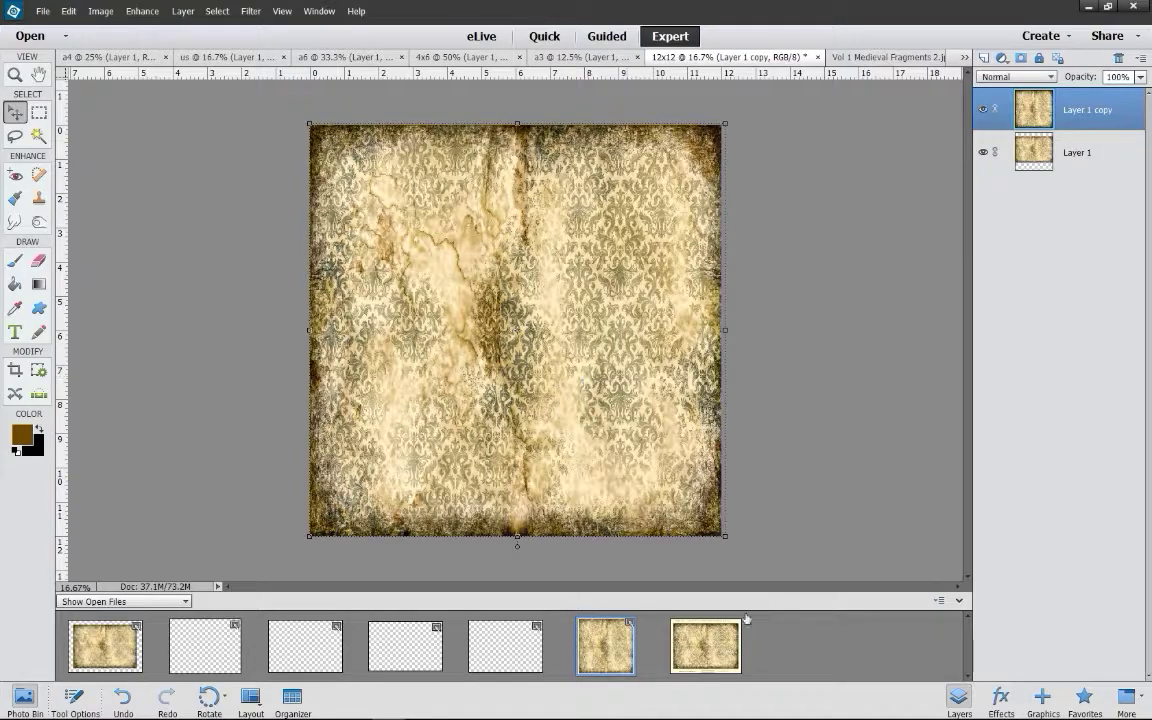
pyautogui.doubleClick(505, 645)
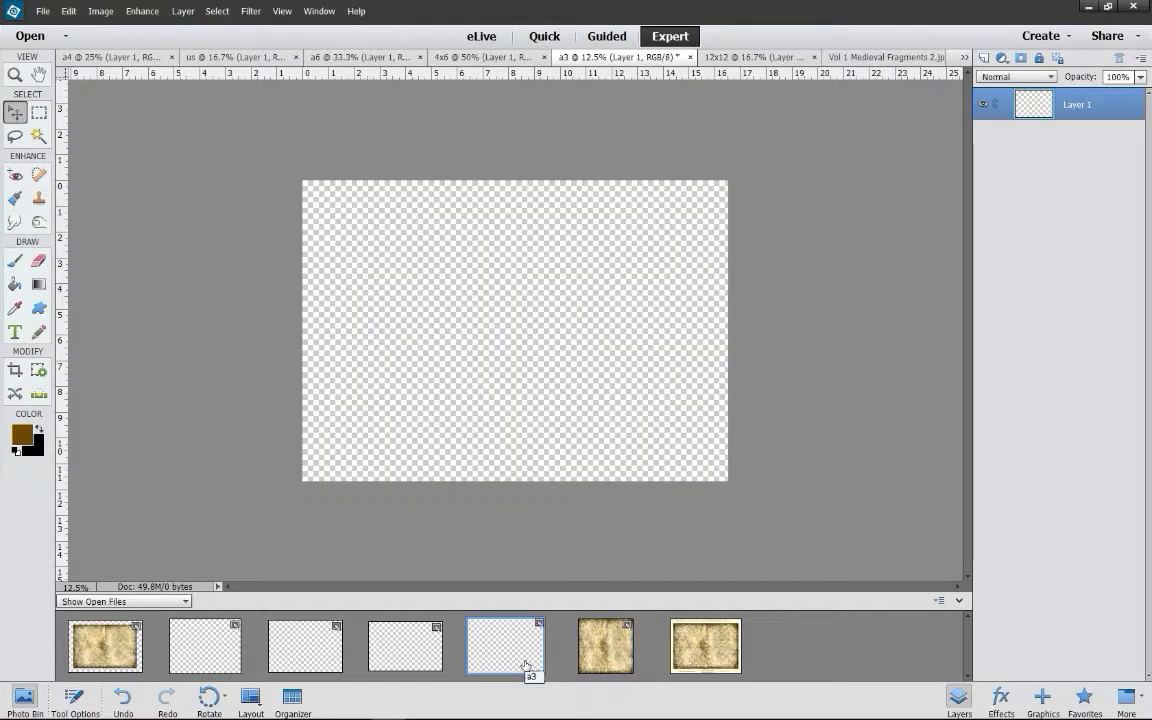
# - Paste the parchment onto the A3 canvas and stretch it to the canvas corners
pyautogui.click(68, 11)
pyautogui.click(77, 115)
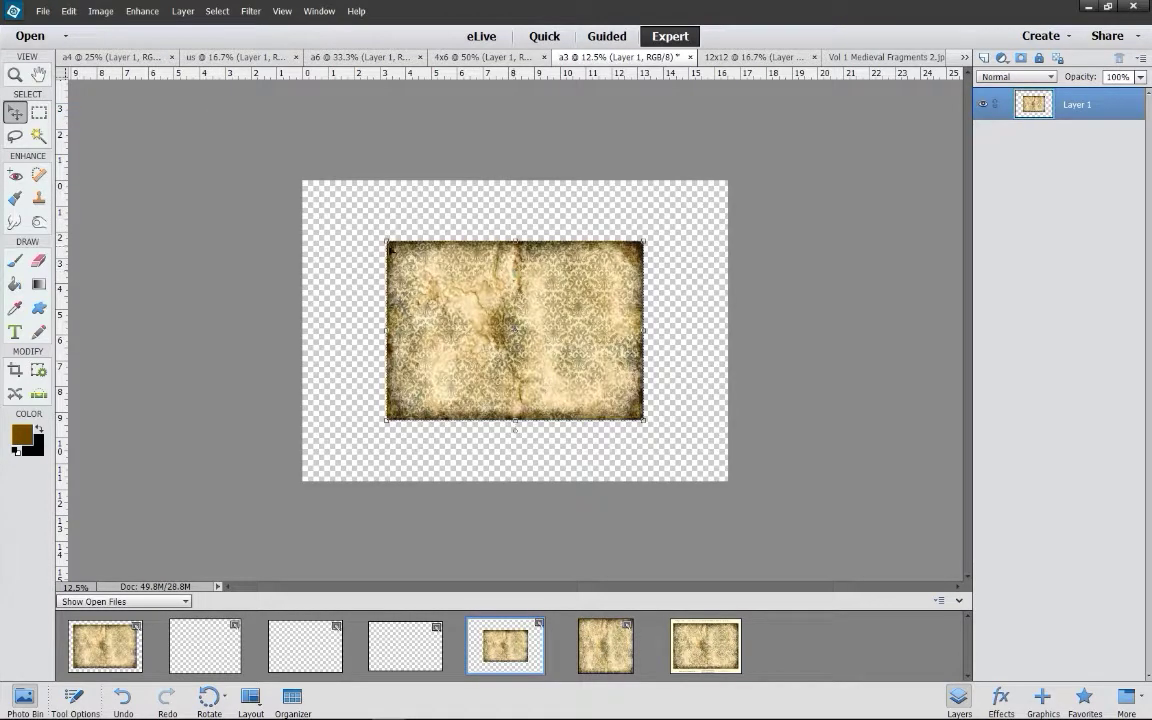
pyautogui.moveTo(384, 243); pyautogui.dragTo(304, 184)
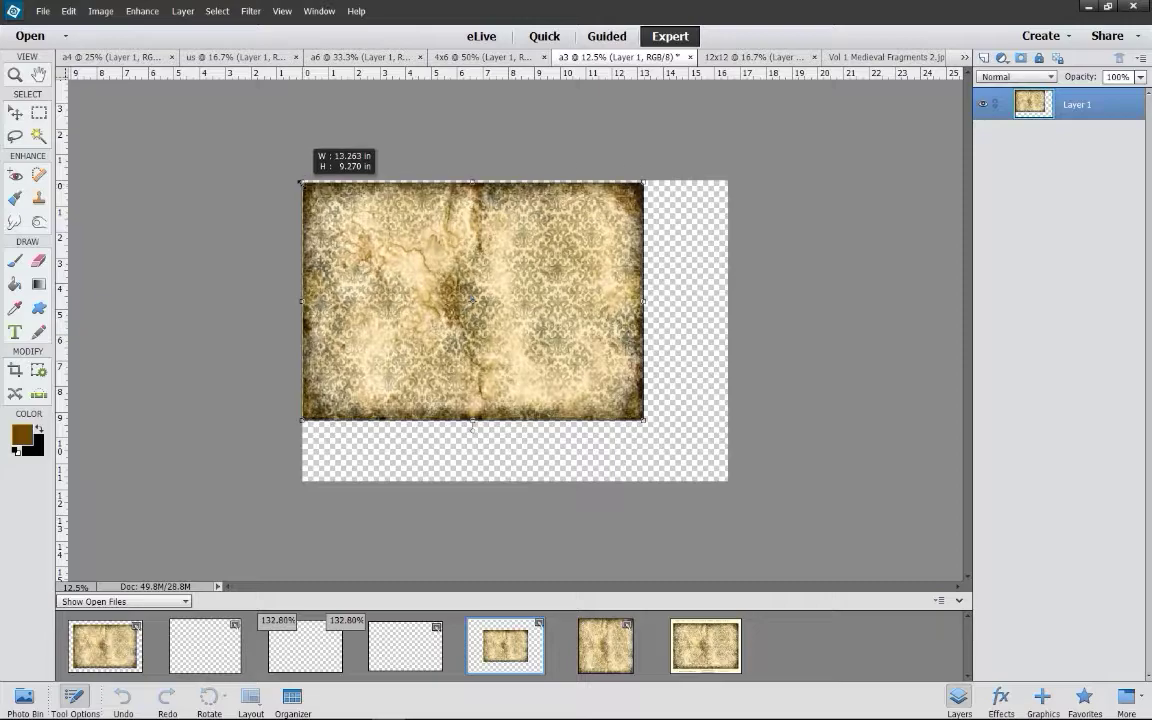
pyautogui.moveTo(643, 420); pyautogui.dragTo(730, 482)
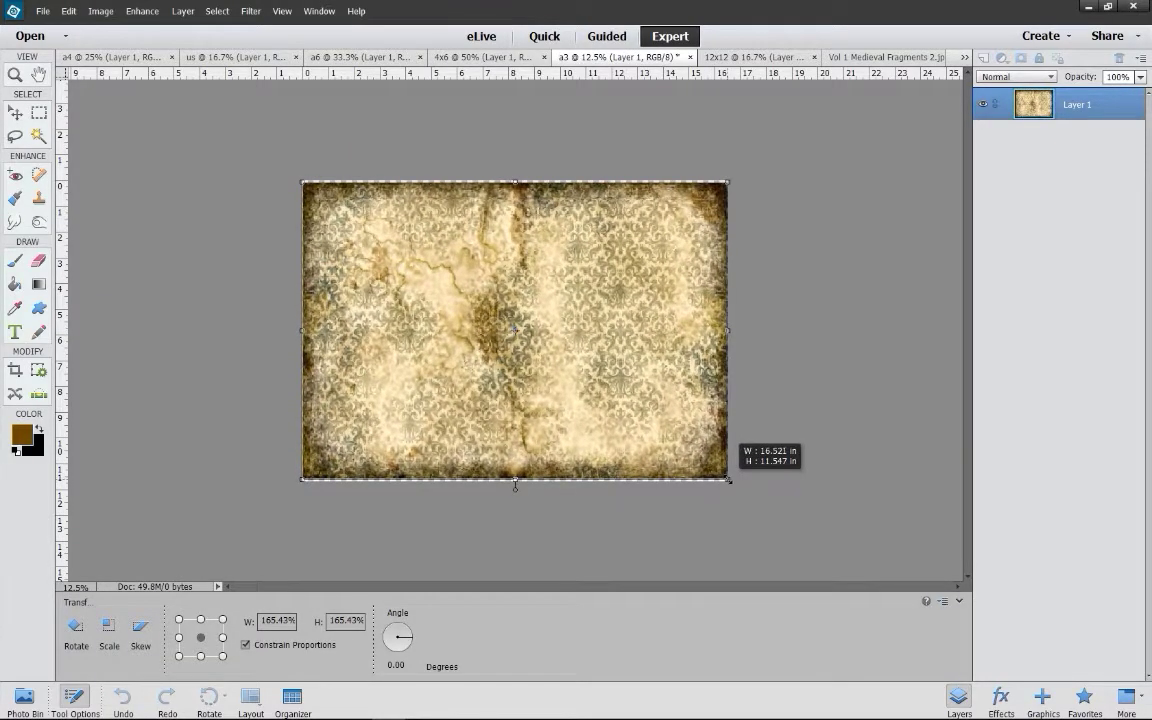
pyautogui.click(677, 489)
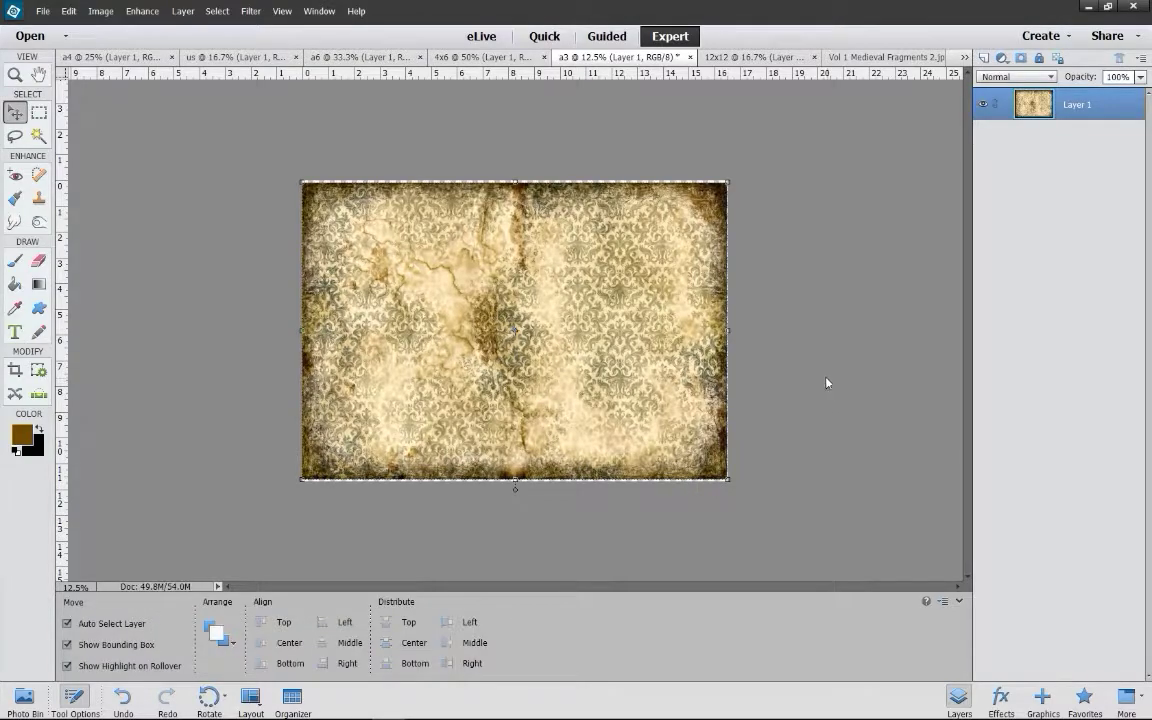
# - Extend the parchment's top and bottom edges slightly and fit the A3 page on screen
pyautogui.moveTo(514, 183); pyautogui.dragTo(514, 178)
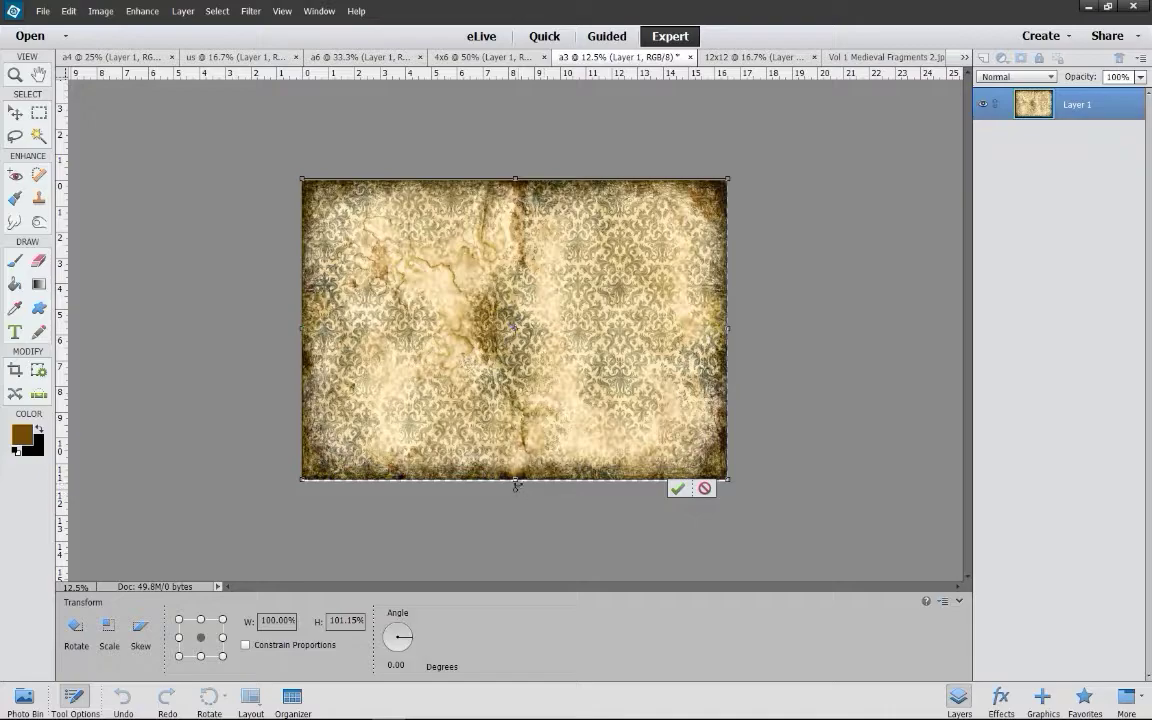
pyautogui.moveTo(514, 478); pyautogui.dragTo(514, 484)
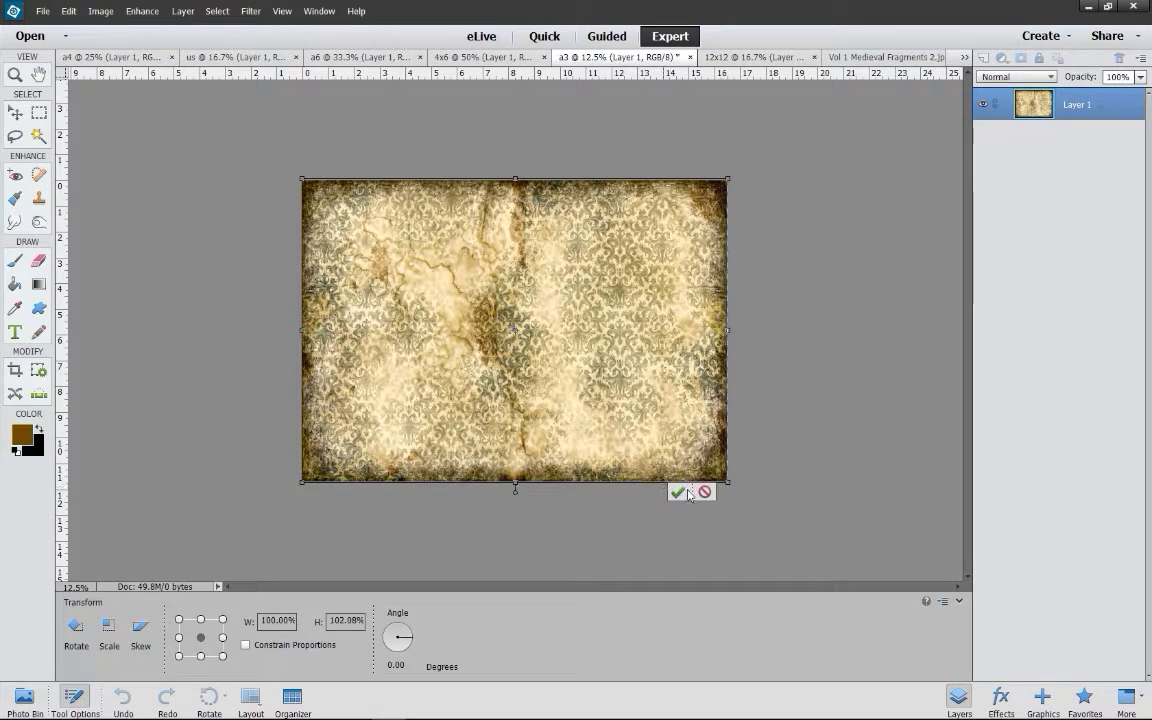
pyautogui.click(677, 491)
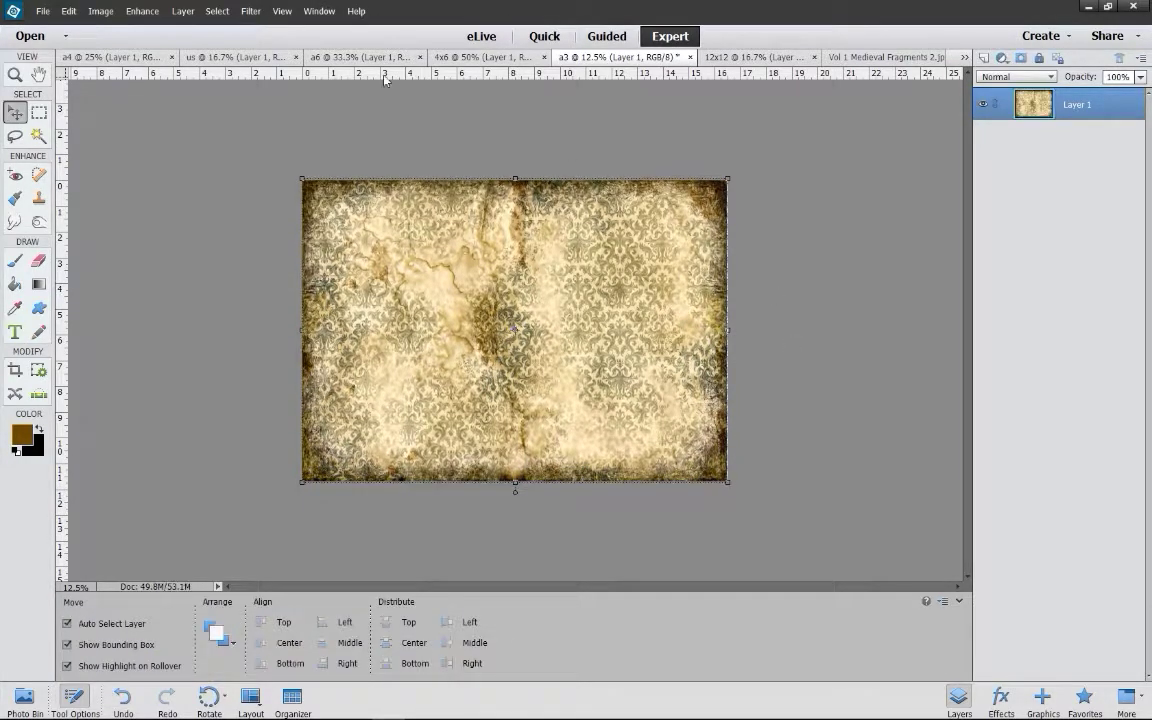
pyautogui.click(282, 11)
pyautogui.click(302, 77)
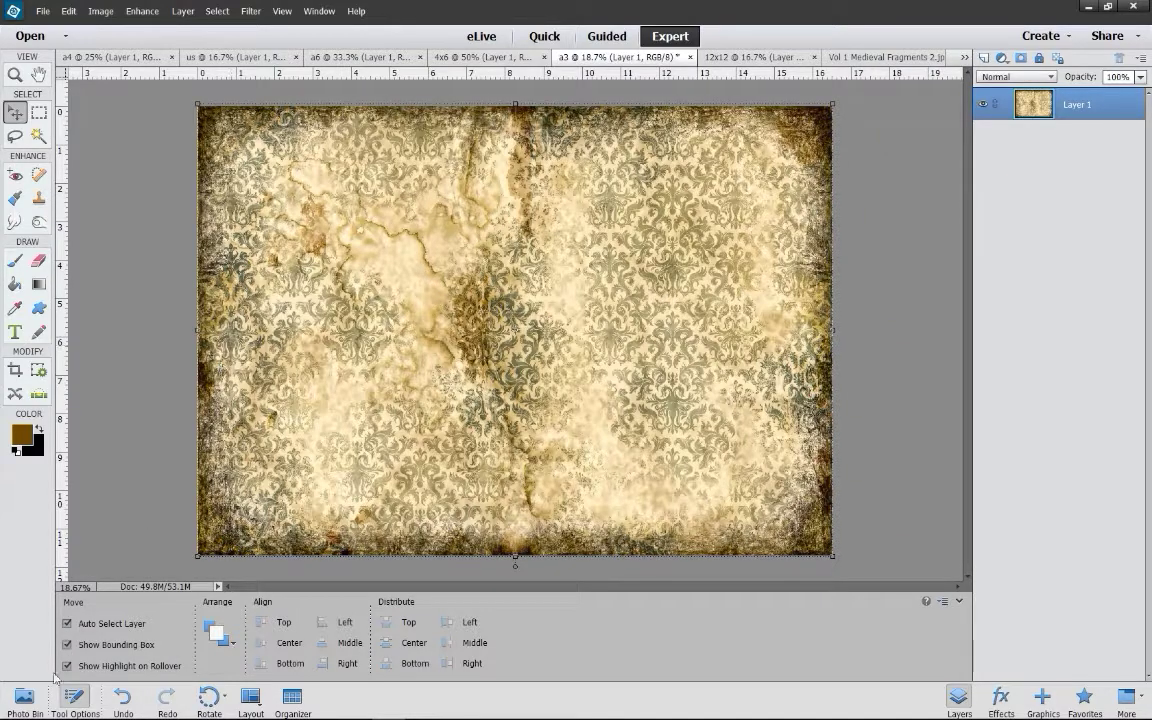
pyautogui.click(22, 697)
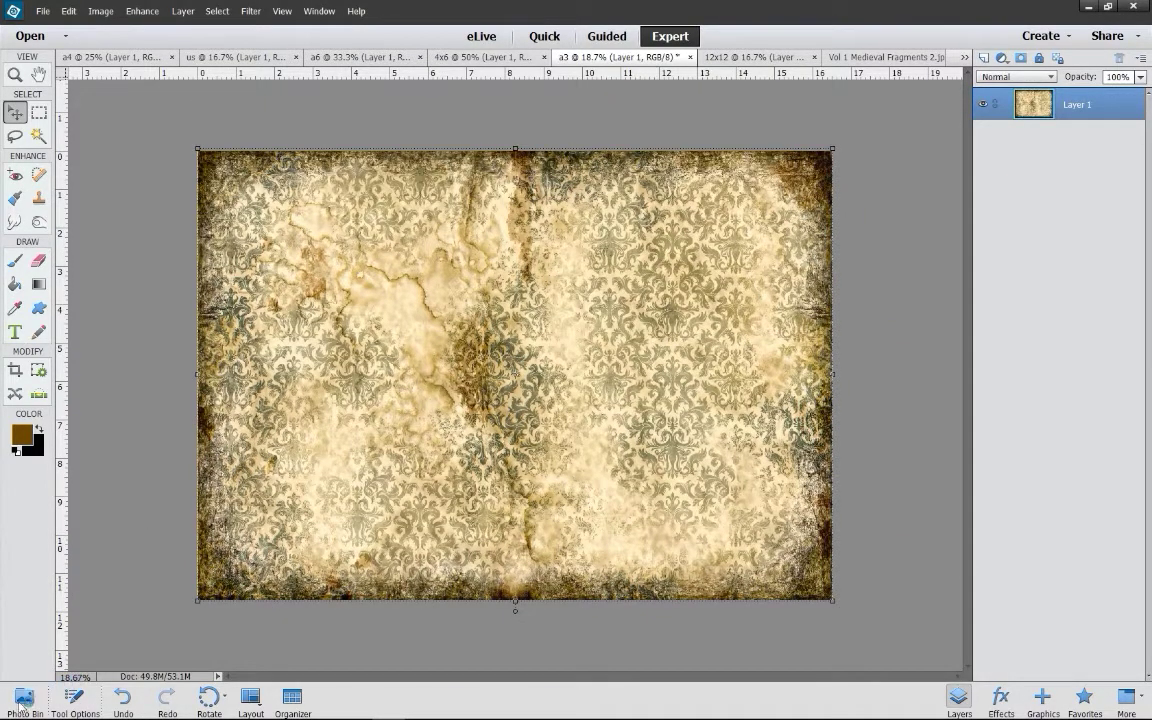
# - Switch to the blank US letter document after checking the source parchment image
pyautogui.click(22, 697)
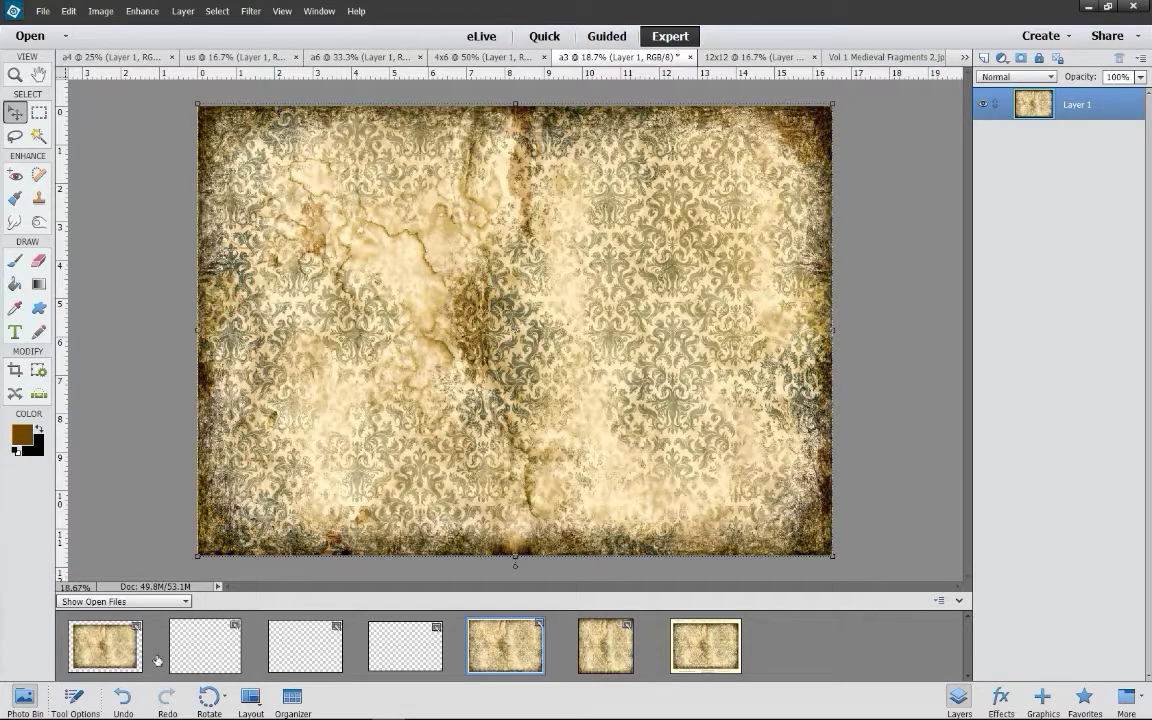
pyautogui.doubleClick(204, 646)
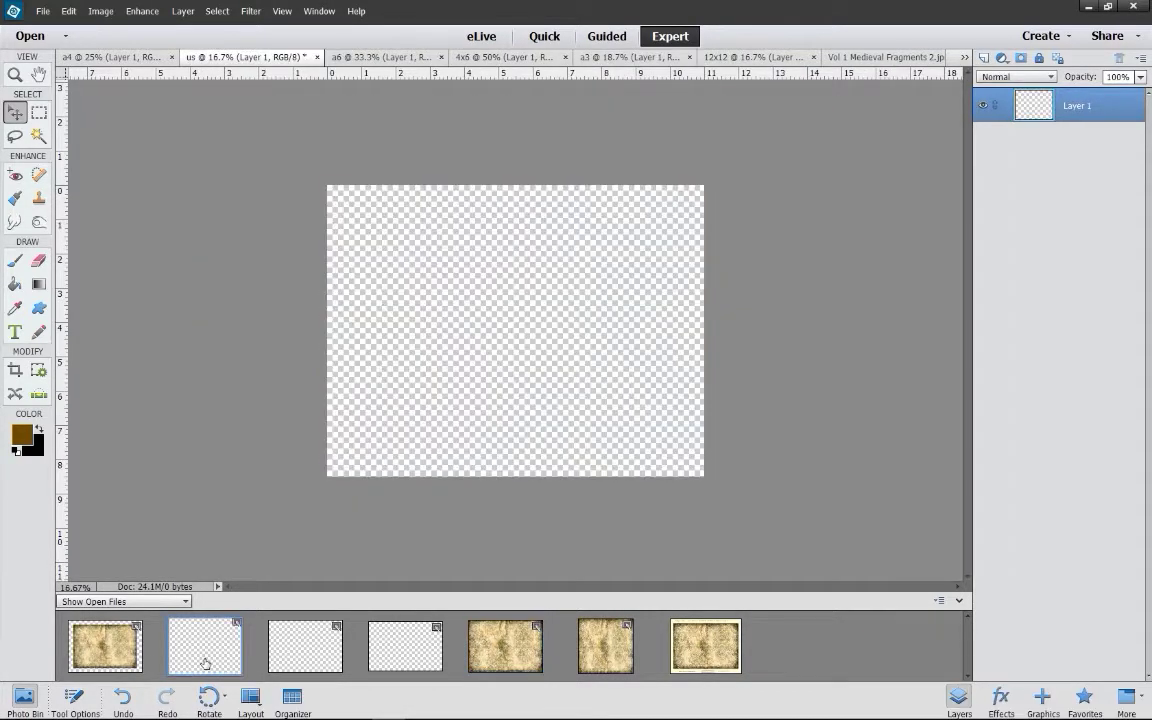
pyautogui.doubleClick(704, 646)
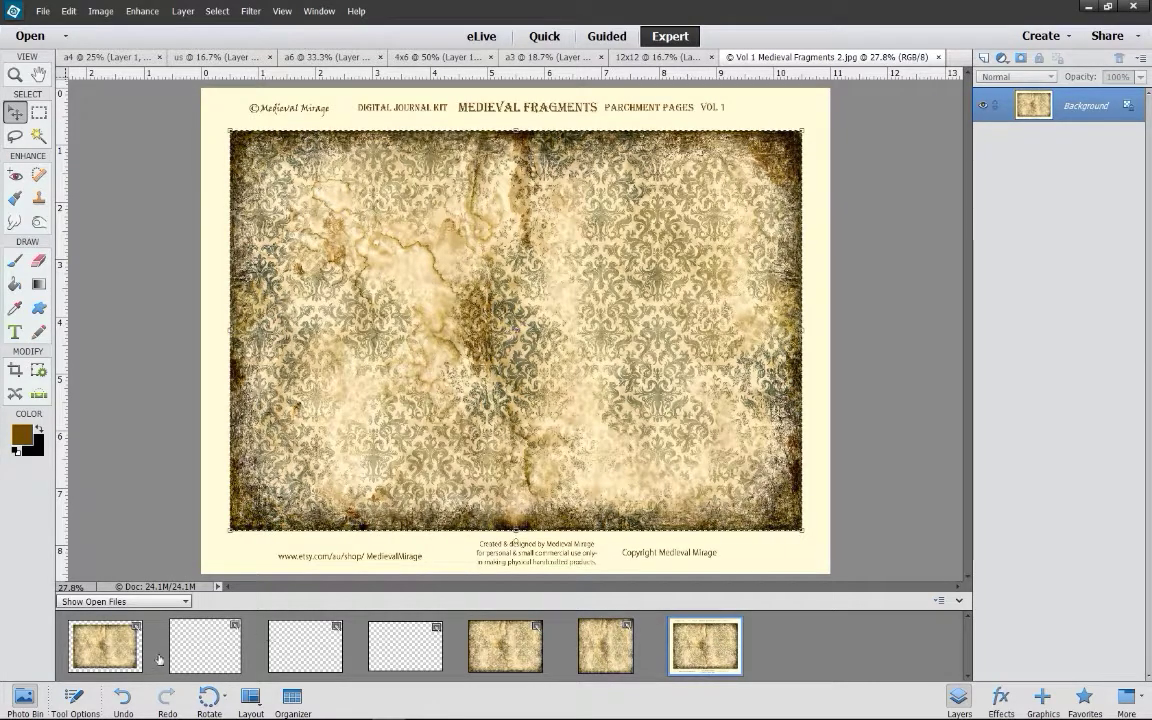
pyautogui.doubleClick(204, 646)
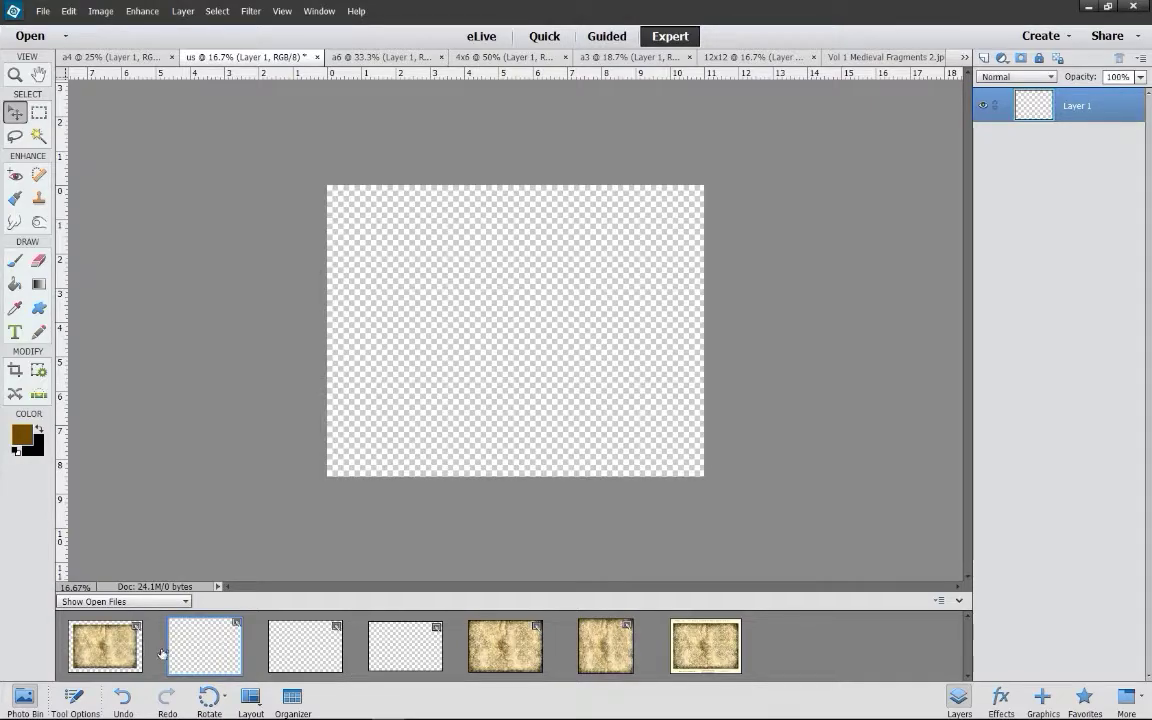
pyautogui.click(68, 11)
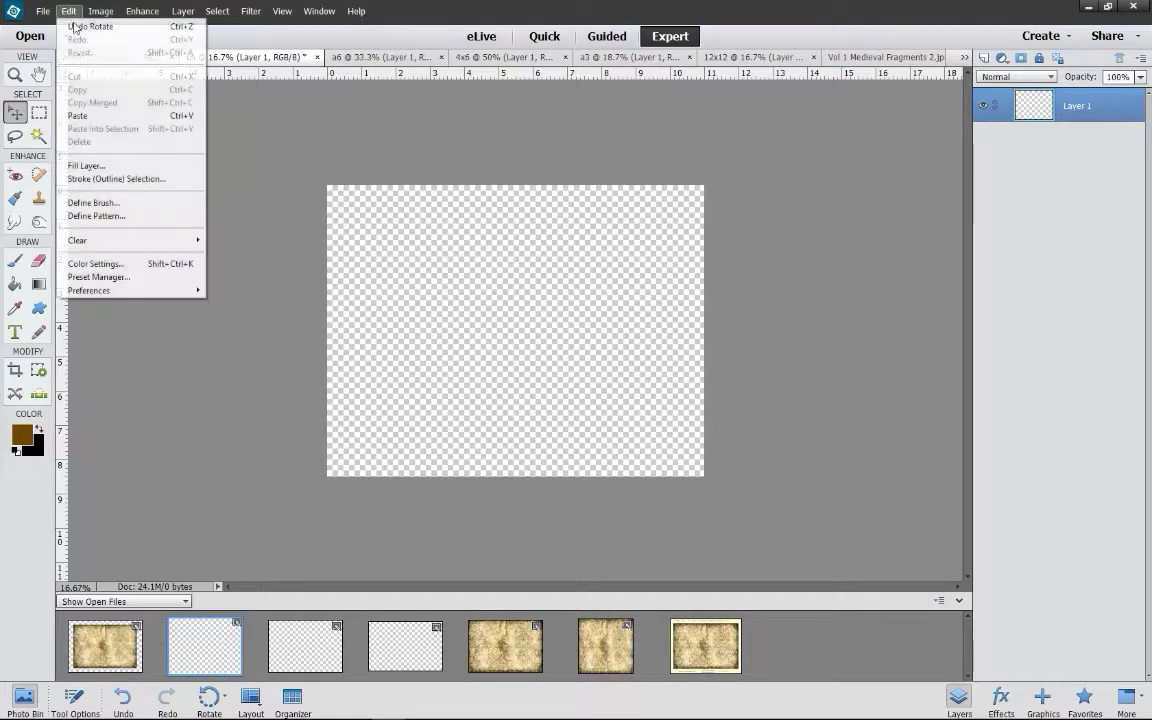
# - Paste the parchment onto the US letter canvas and zoom in on the page
pyautogui.click(75, 104)
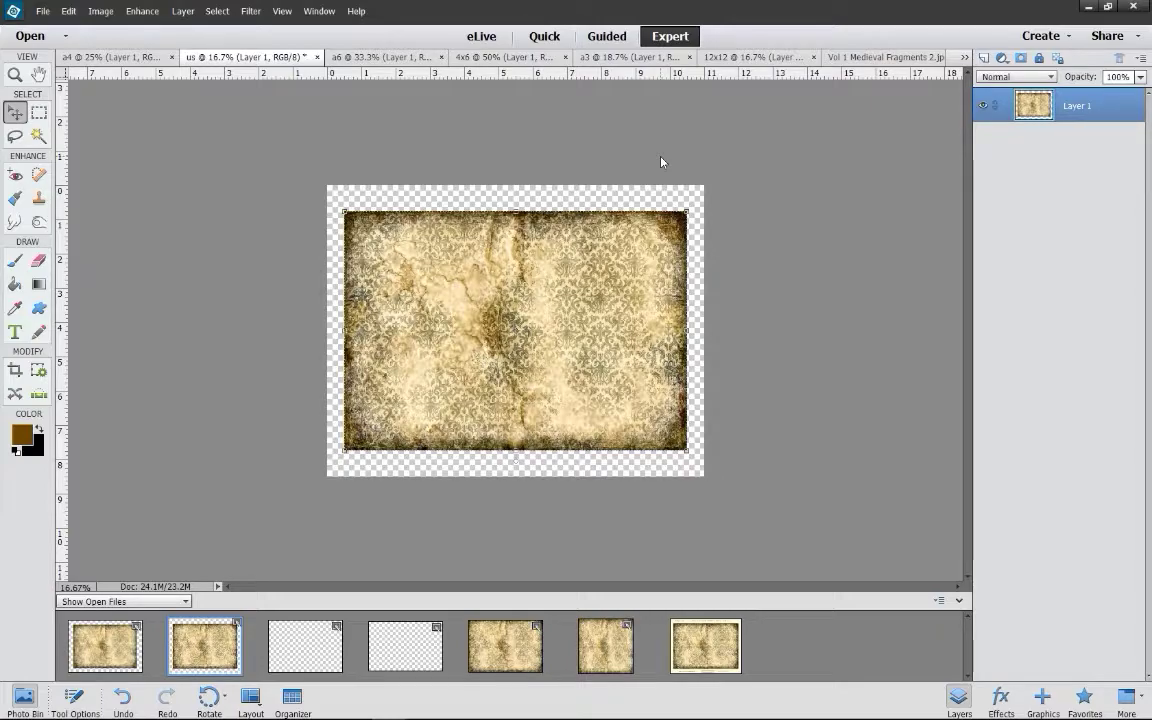
pyautogui.click(282, 11)
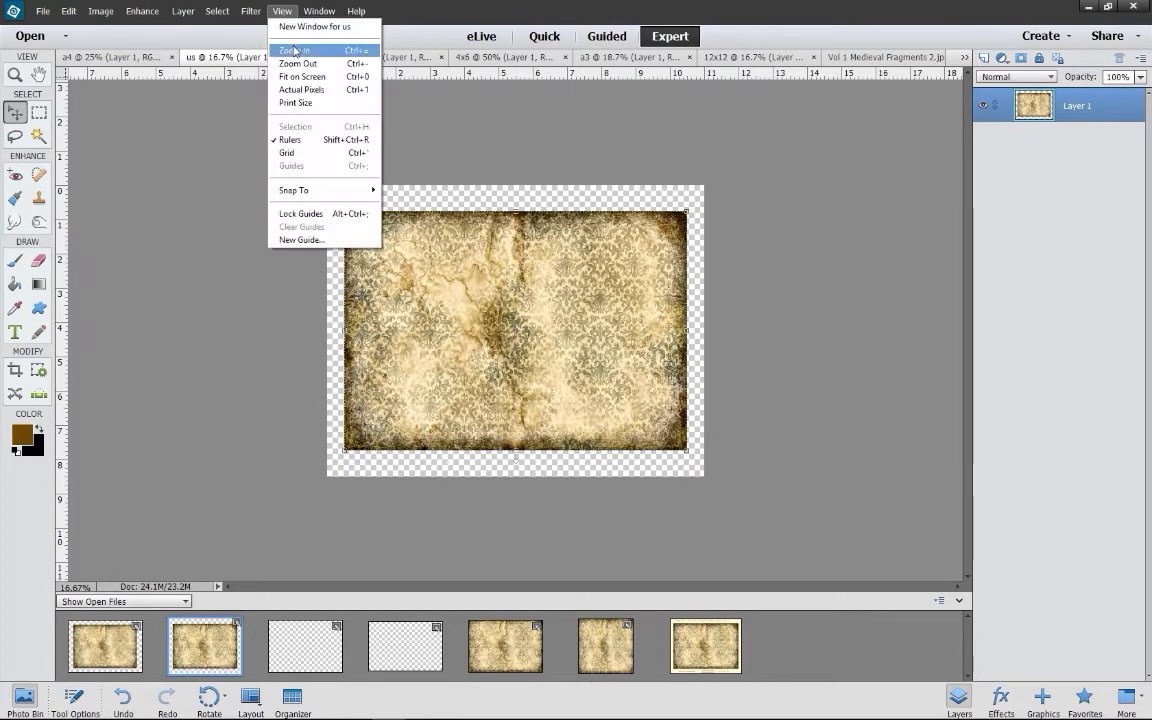
pyautogui.click(295, 50)
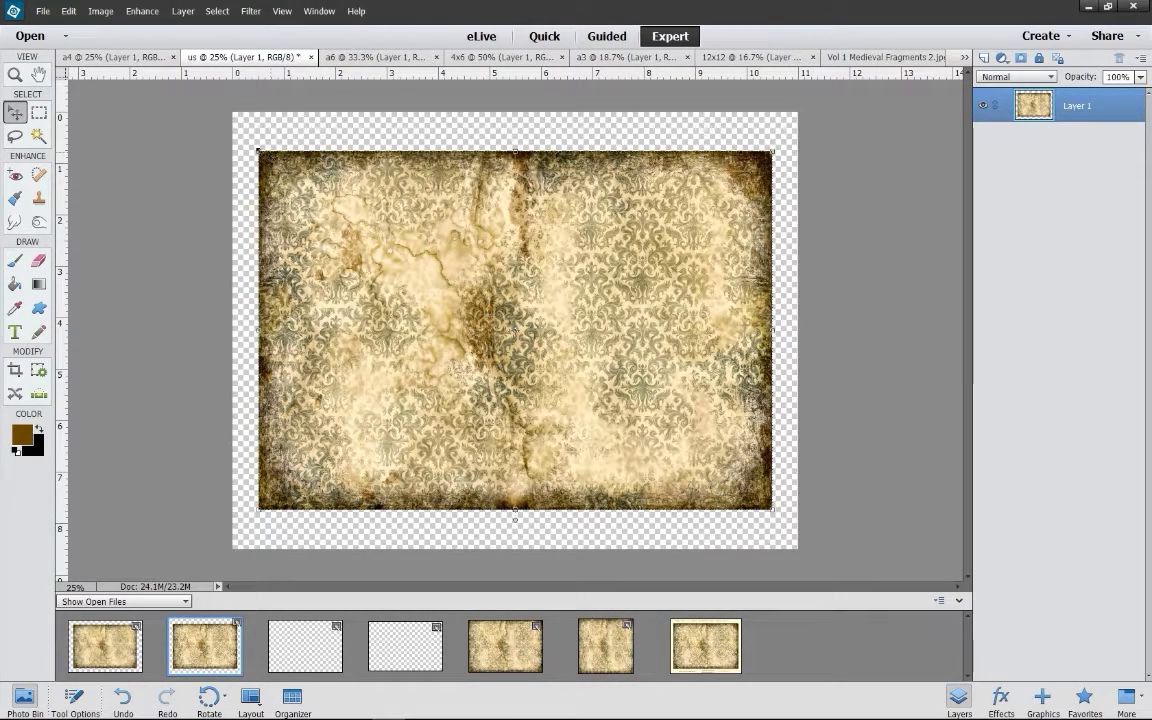
# - Enlarge the parchment to about 121% so it extends past the canvas corners
pyautogui.moveTo(258, 151); pyautogui.dragTo(238, 118)
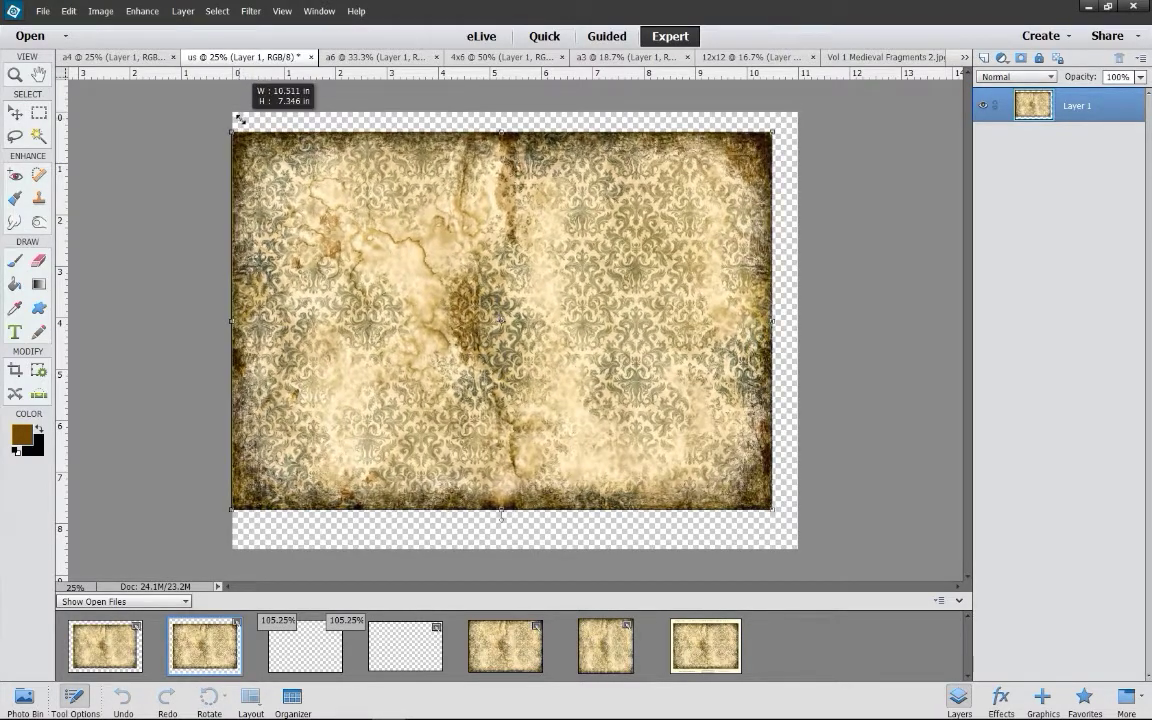
pyautogui.moveTo(238, 118); pyautogui.dragTo(236, 116)
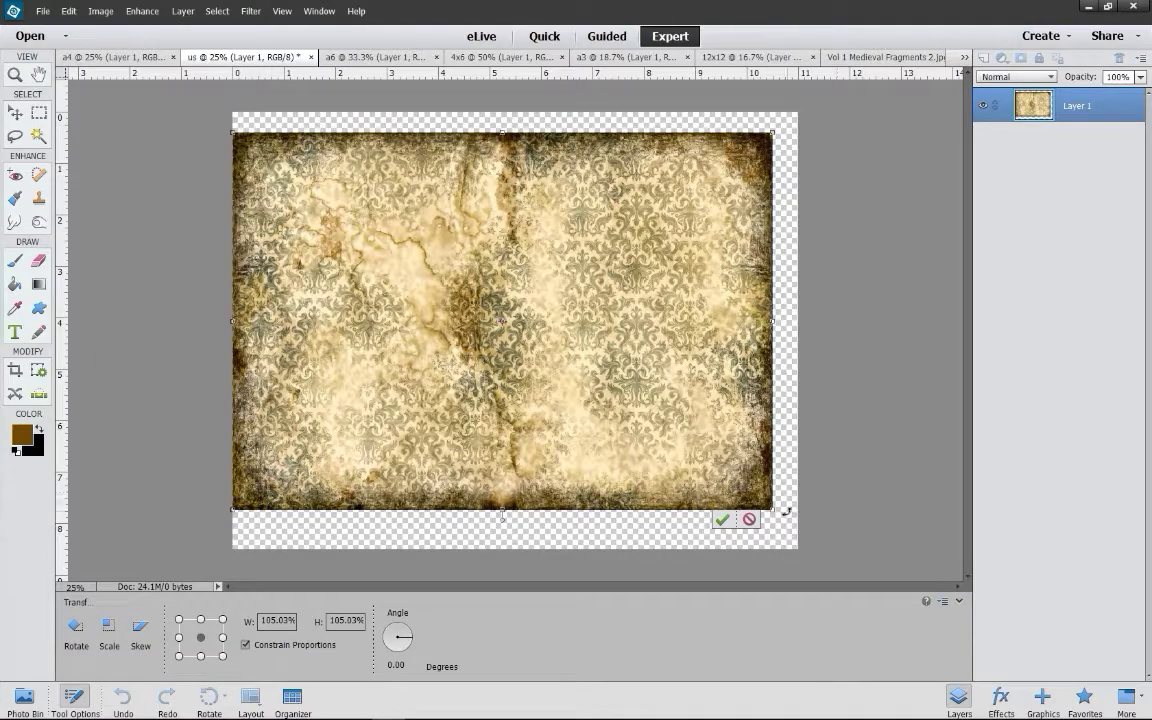
pyautogui.moveTo(773, 510); pyautogui.dragTo(791, 534)
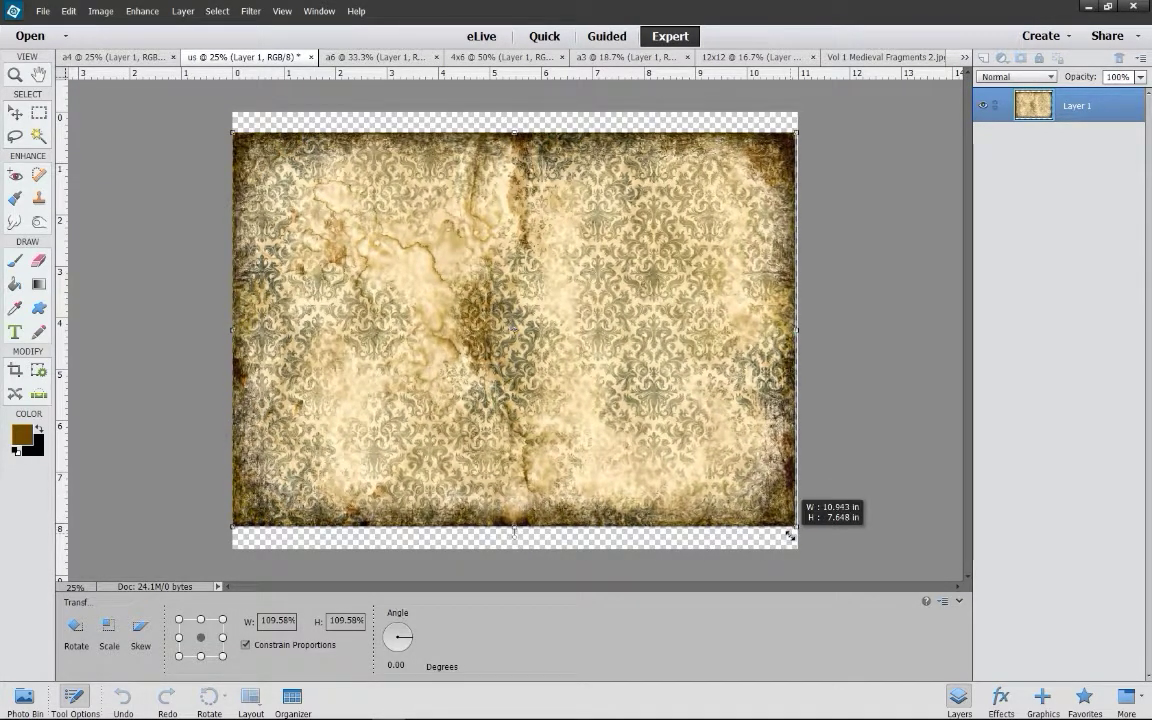
pyautogui.moveTo(791, 534); pyautogui.dragTo(791, 539)
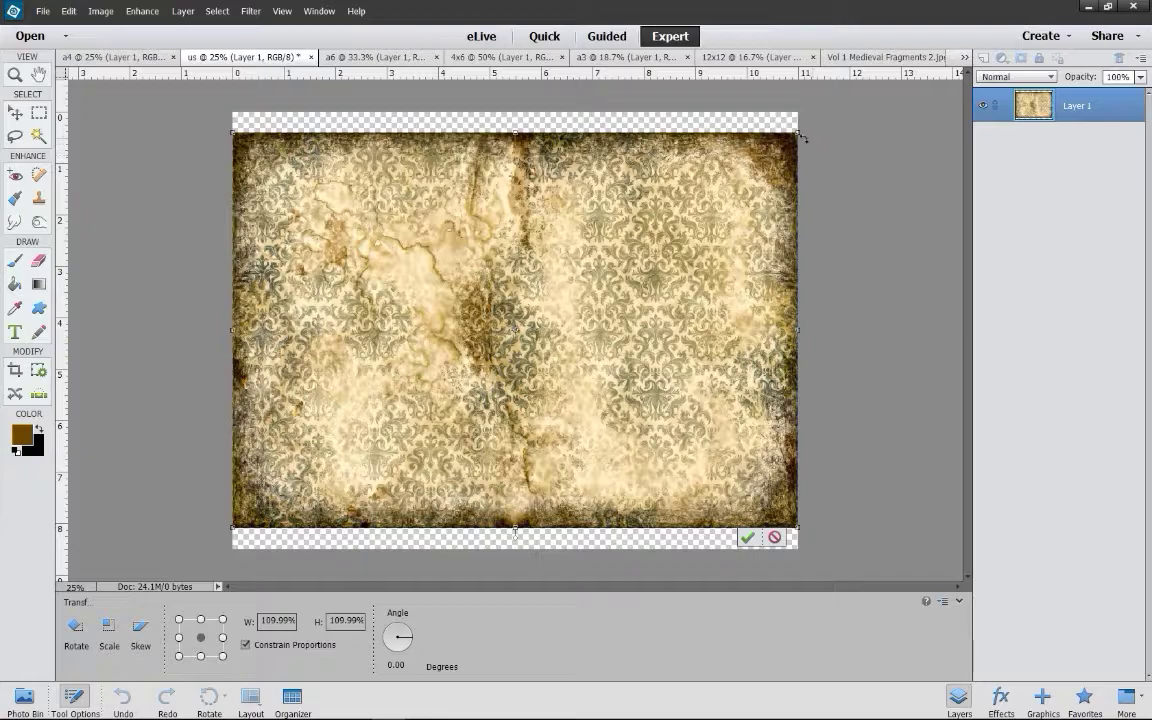
pyautogui.moveTo(798, 130); pyautogui.dragTo(823, 108)
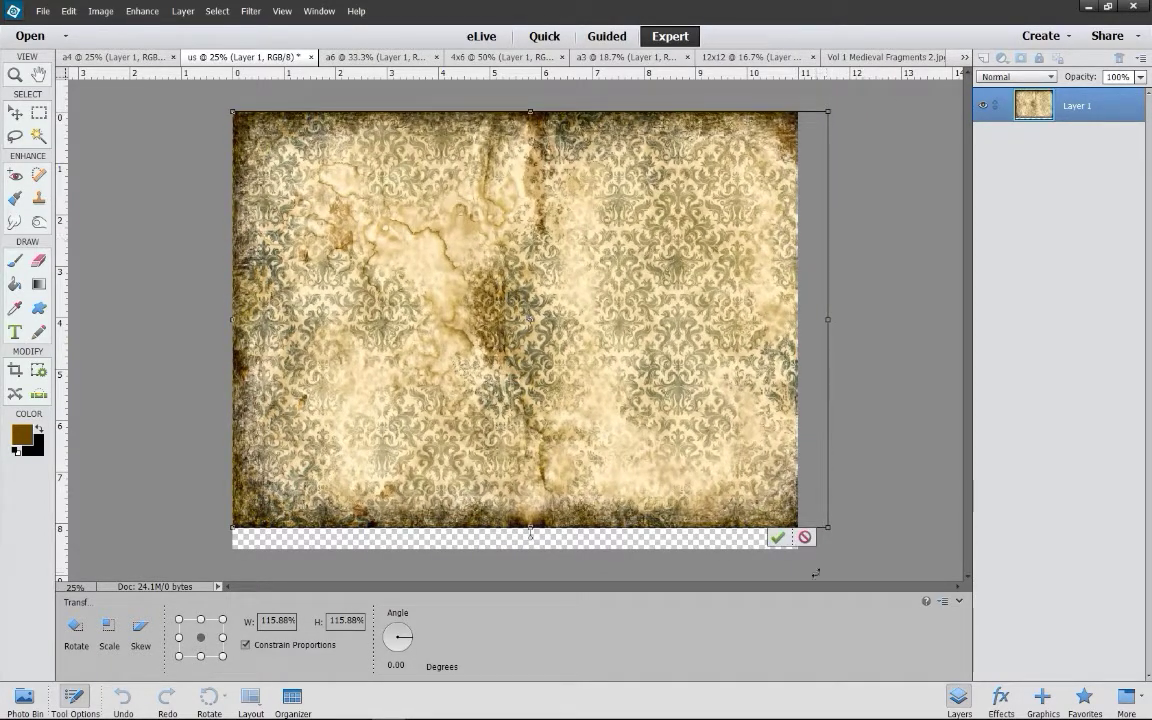
pyautogui.moveTo(830, 528); pyautogui.dragTo(860, 549)
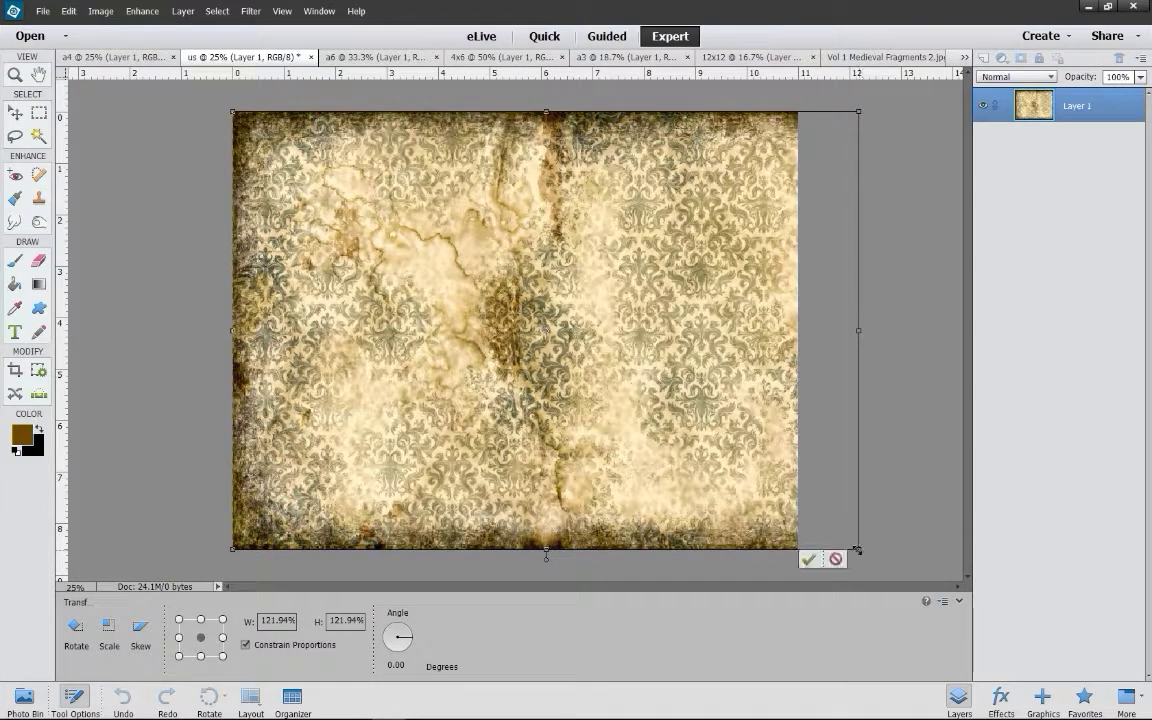
pyautogui.click(810, 560)
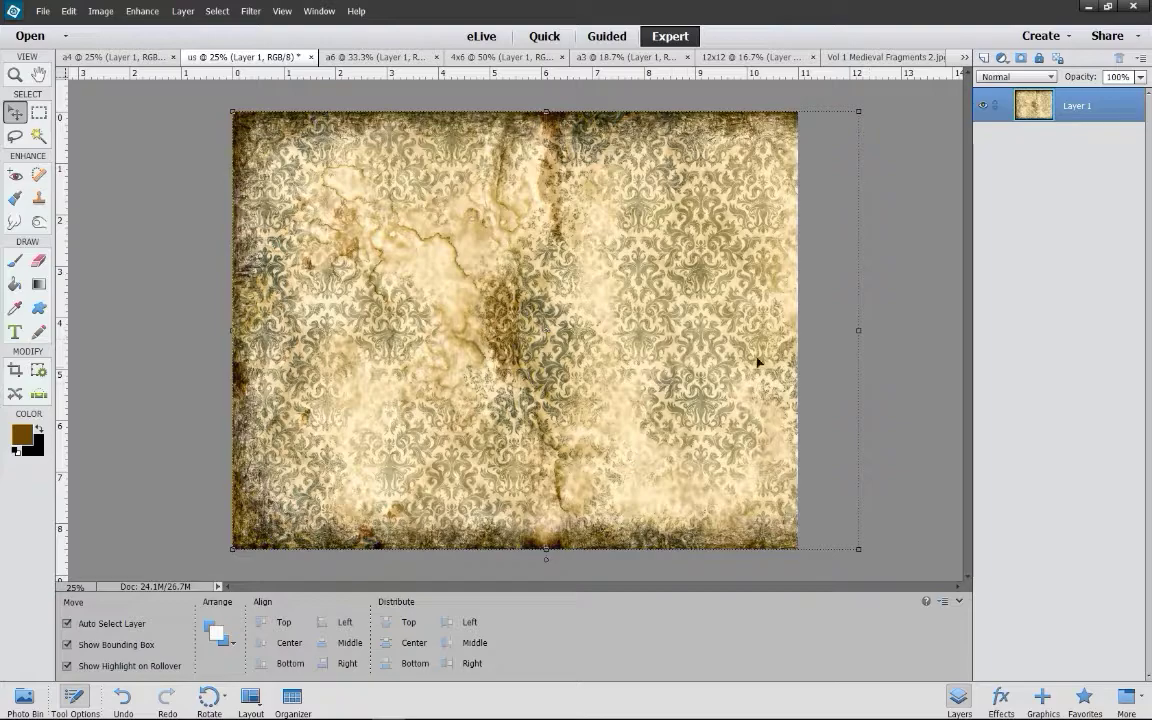
# - Shift the parchment left and narrow it to about 90% width to fit the canvas
pyautogui.moveTo(440, 255); pyautogui.dragTo(474, 256)
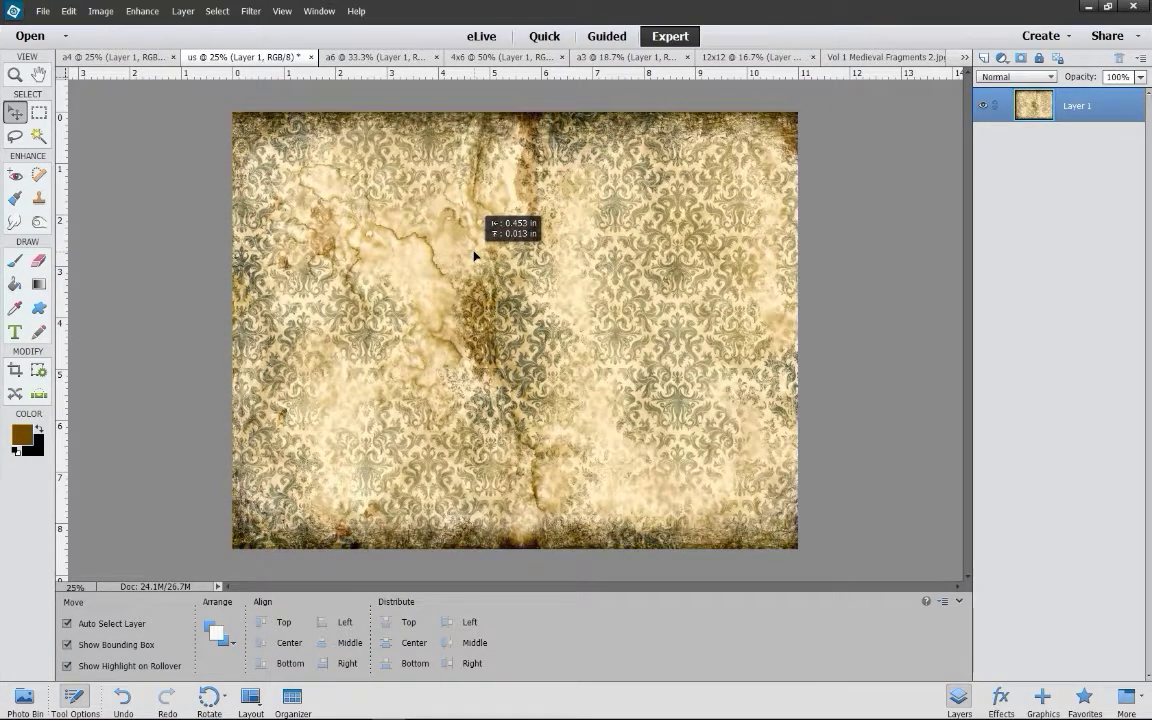
pyautogui.moveTo(474, 256); pyautogui.dragTo(474, 256)
pyautogui.moveTo(211, 332); pyautogui.dragTo(232, 326)
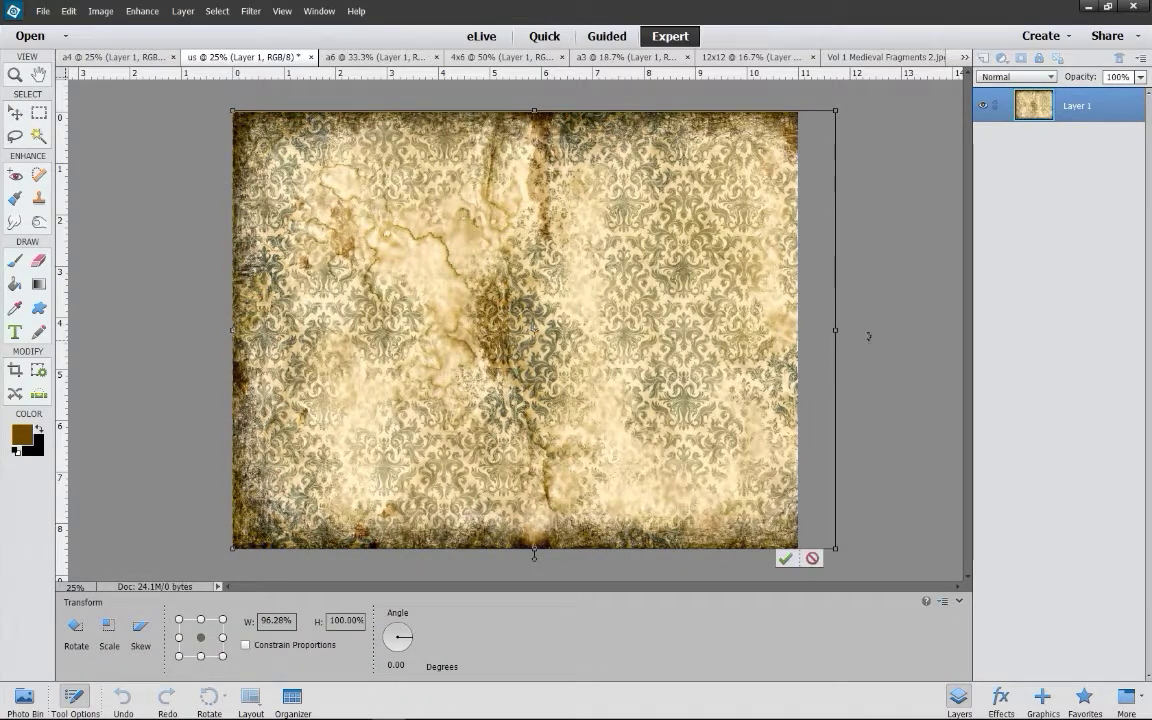
pyautogui.moveTo(834, 332); pyautogui.dragTo(792, 329)
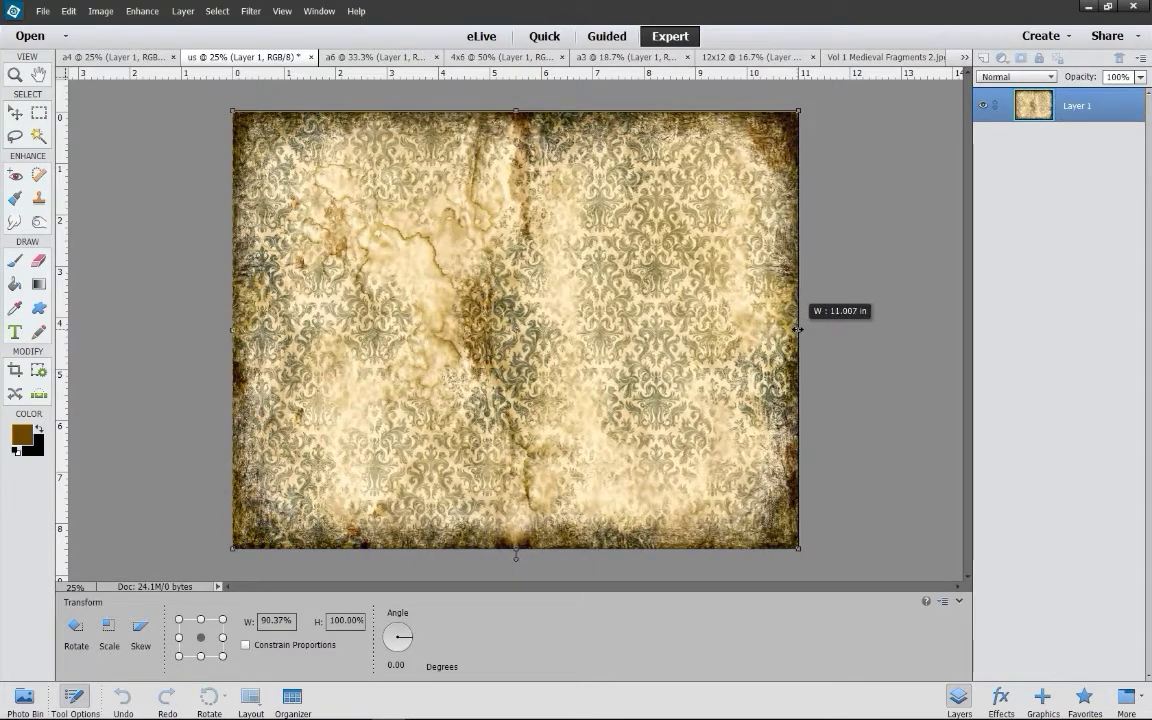
pyautogui.moveTo(792, 329); pyautogui.dragTo(798, 329)
pyautogui.click(748, 559)
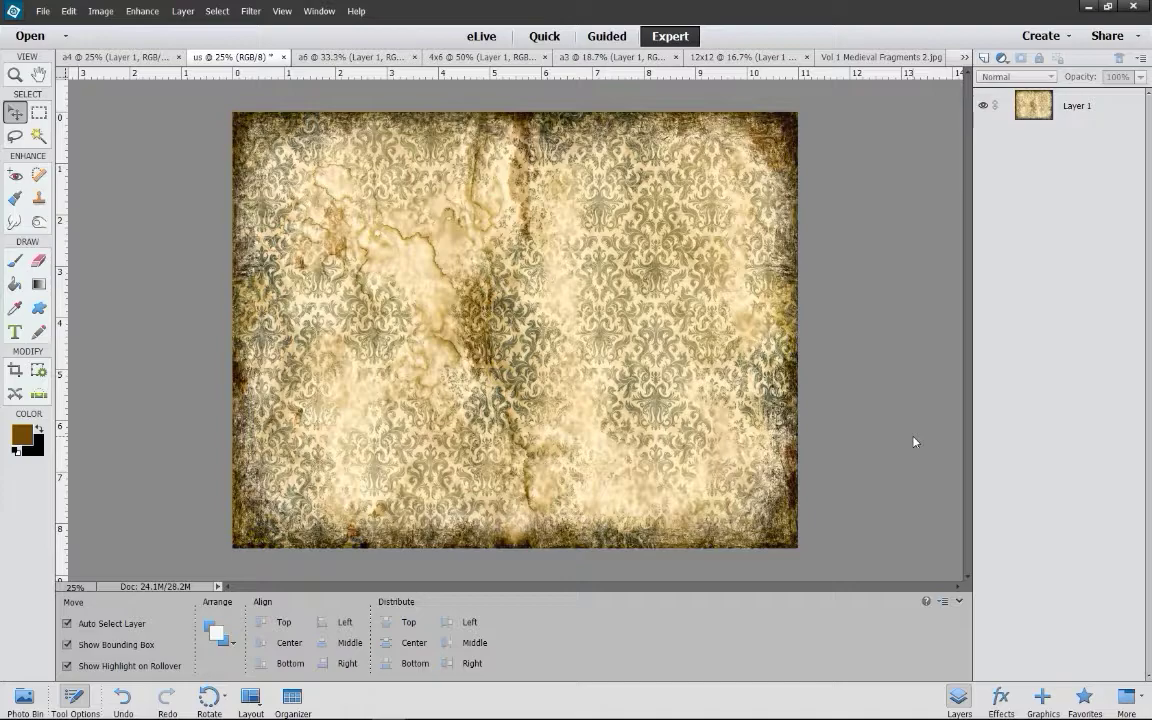
# - Hide Layer 1 so the US letter canvas shows transparent, then show open files
pyautogui.click(715, 393)
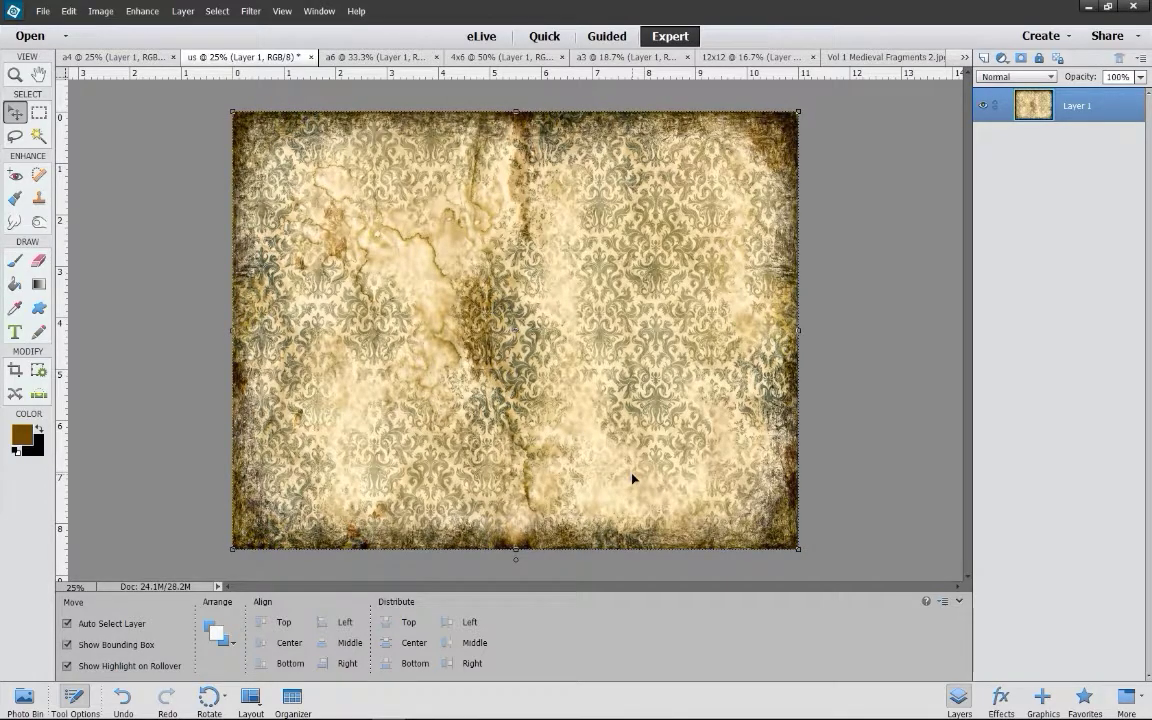
pyautogui.keyDown('ctrl'); pyautogui.click(880, 149); pyautogui.keyUp('ctrl')
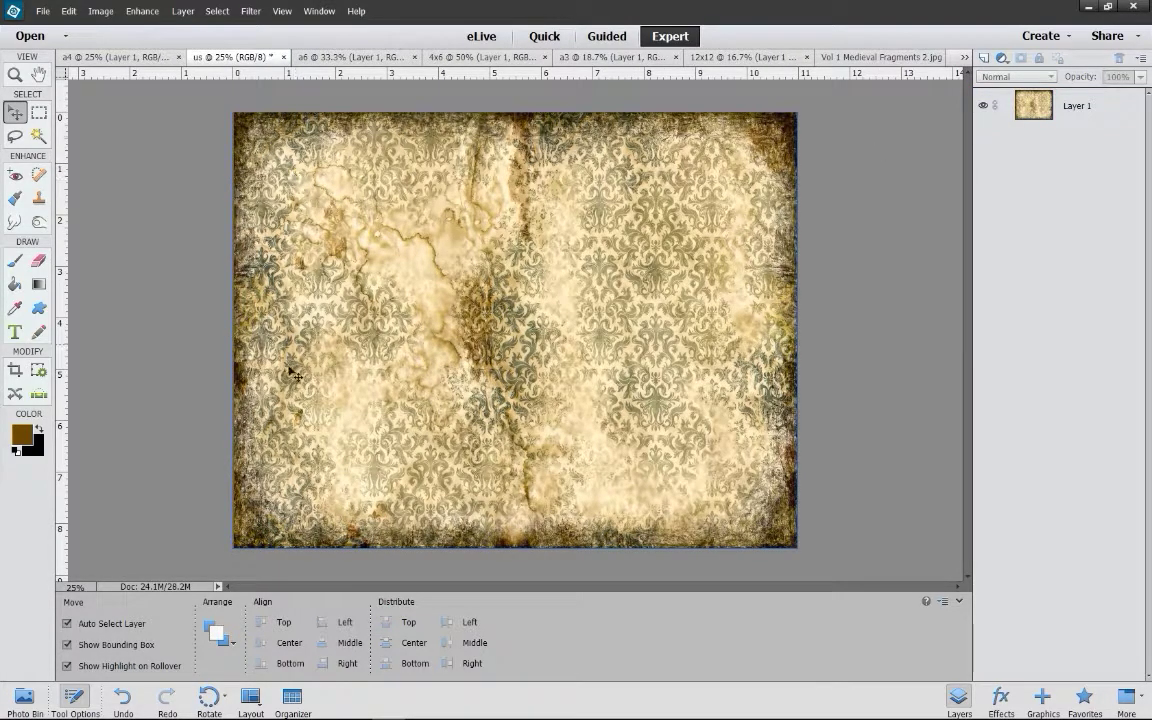
pyautogui.click(983, 105)
pyautogui.click(24, 697)
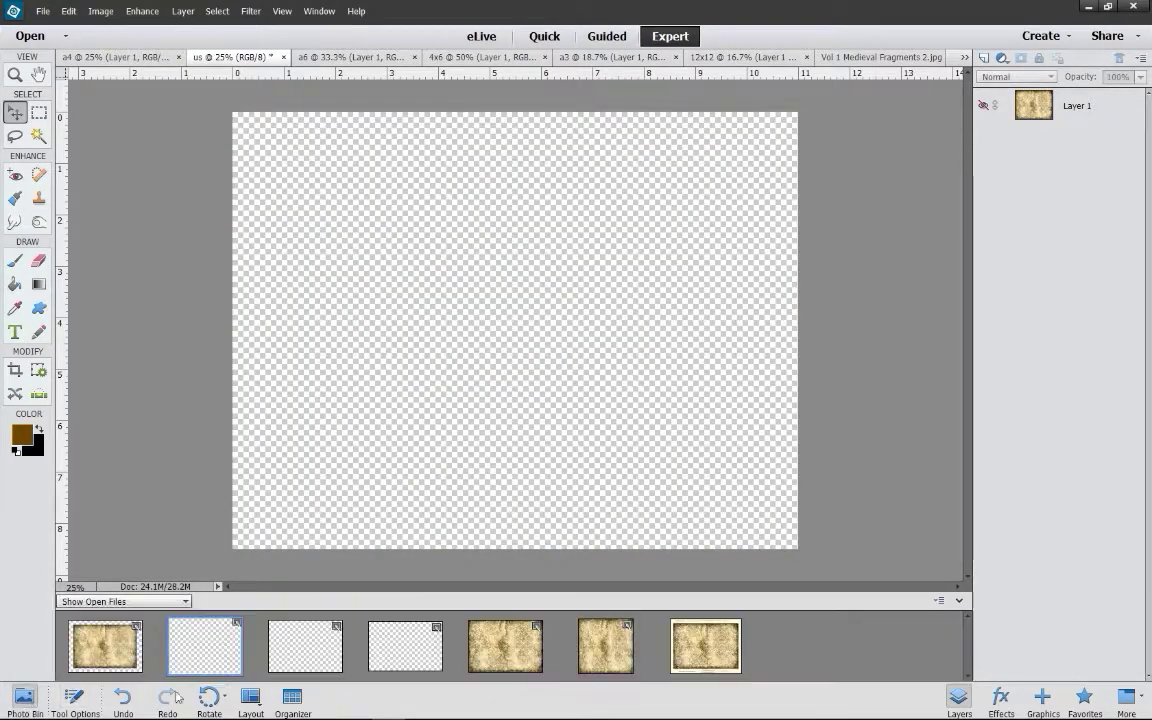
# - Paste a new parchment layer and enlarge it to about 110% to span the canvas width
pyautogui.click(68, 11)
pyautogui.click(81, 117)
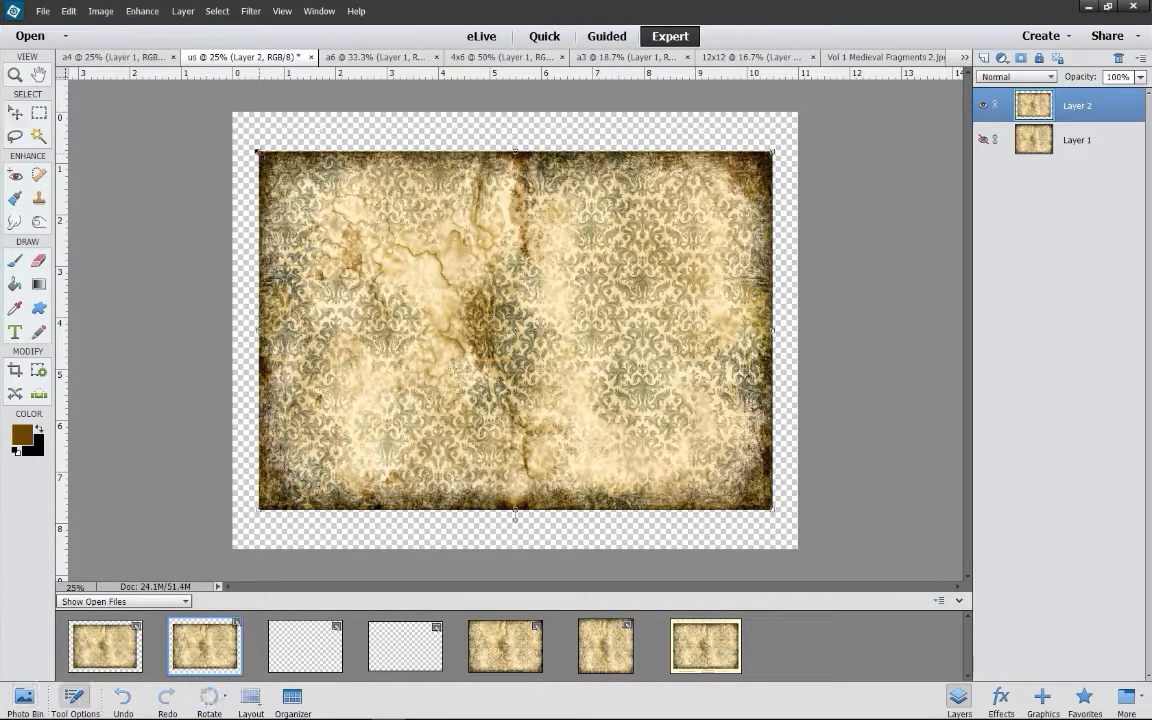
pyautogui.moveTo(258, 152); pyautogui.dragTo(232, 132)
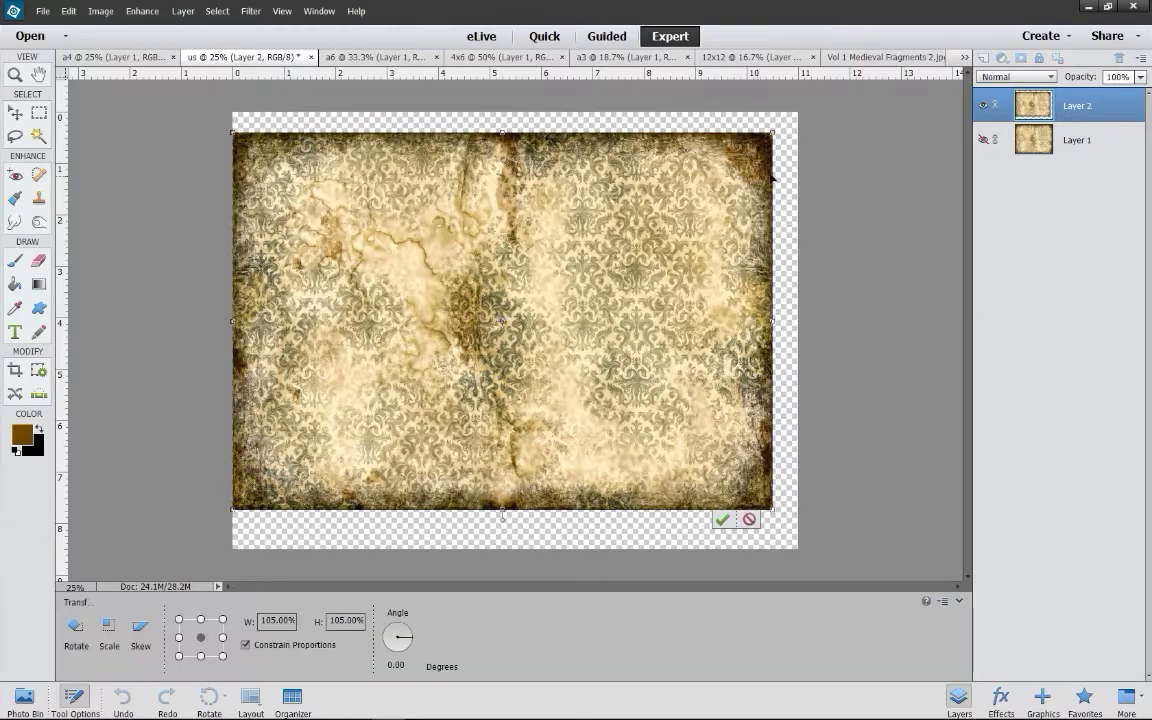
pyautogui.moveTo(500, 318)
pyautogui.mouseDown()
pyautogui.moveTo(523, 332)
pyautogui.moveTo(512, 324)
pyautogui.mouseUp()
pyautogui.click(748, 499)
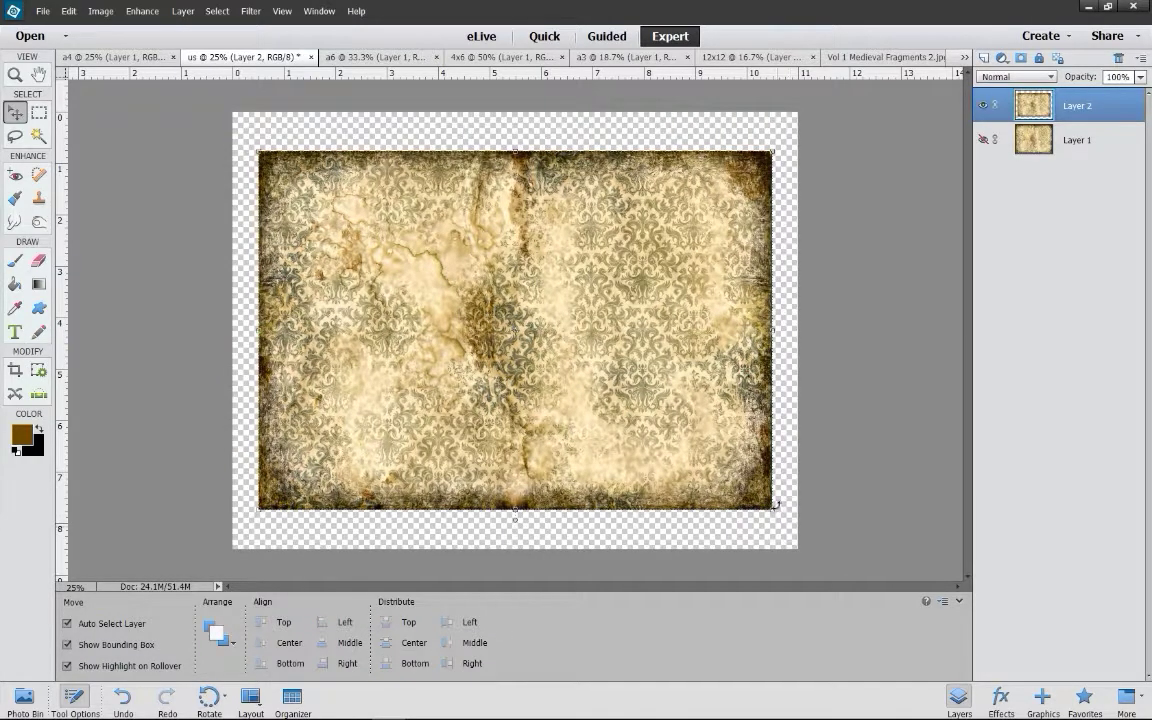
pyautogui.moveTo(790, 535)
pyautogui.mouseDown()
pyautogui.moveTo(781, 524)
pyautogui.moveTo(797, 528)
pyautogui.mouseUp()
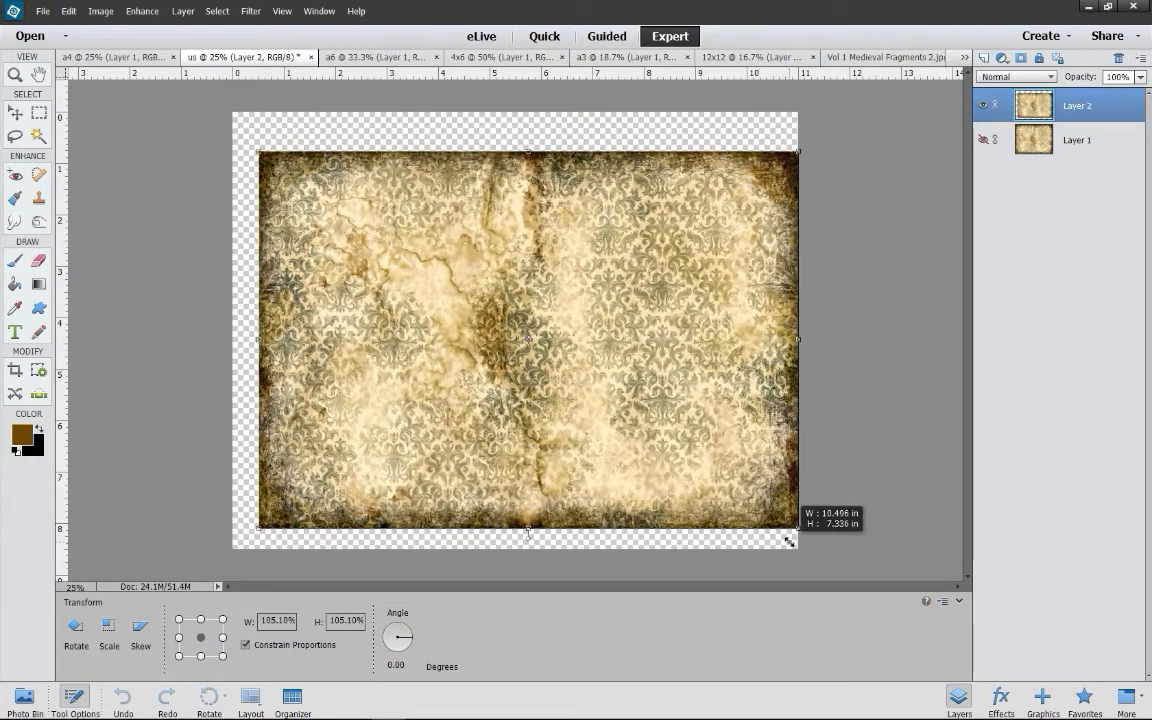
pyautogui.moveTo(259, 153); pyautogui.dragTo(238, 124)
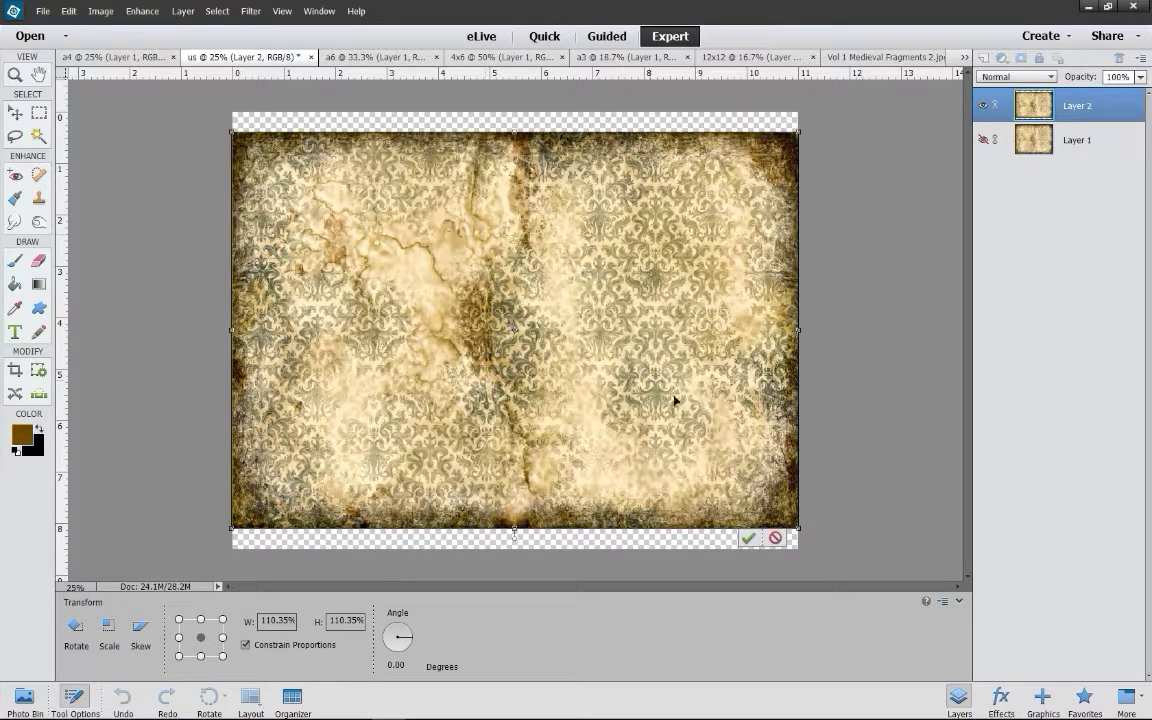
pyautogui.click(748, 539)
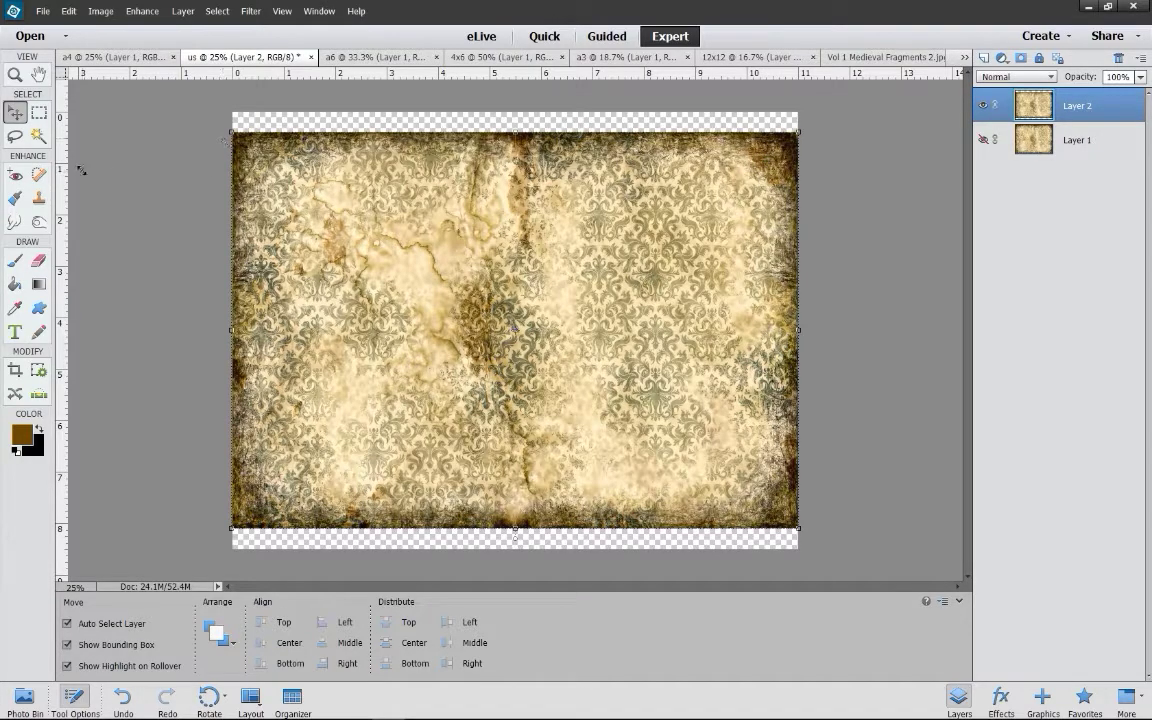
# - Draw a rectangular marquee around the parchment, then undo the selection
pyautogui.click(39, 113)
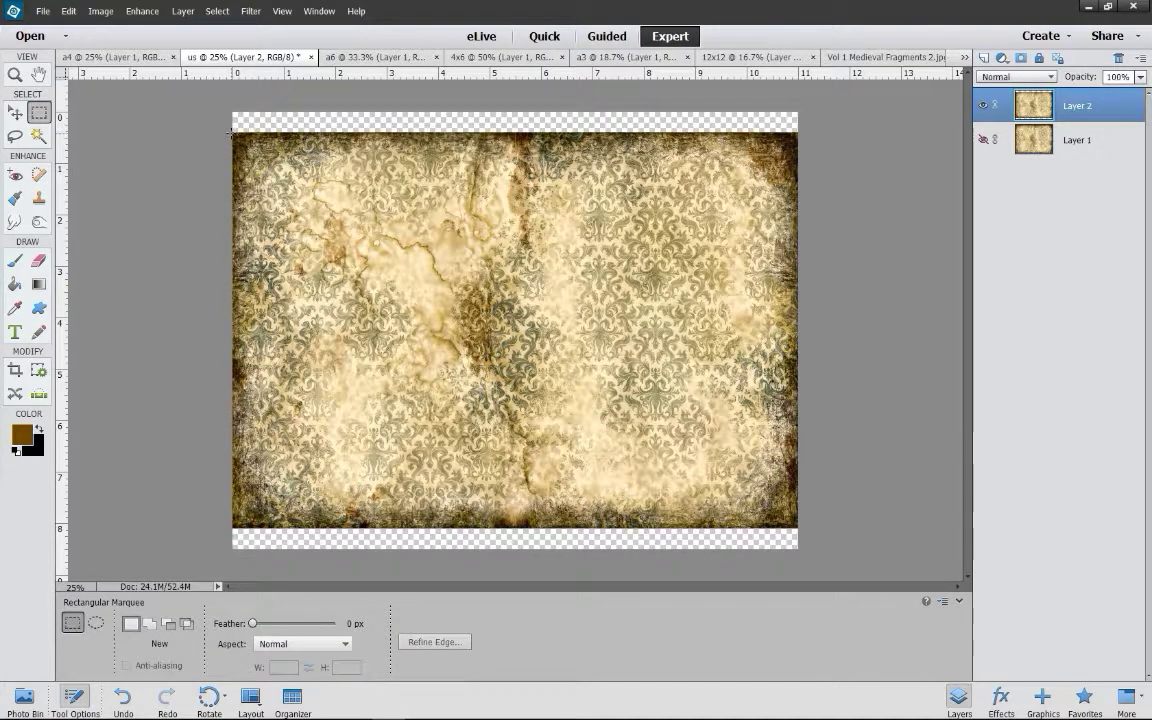
pyautogui.moveTo(232, 133); pyautogui.dragTo(770, 488)
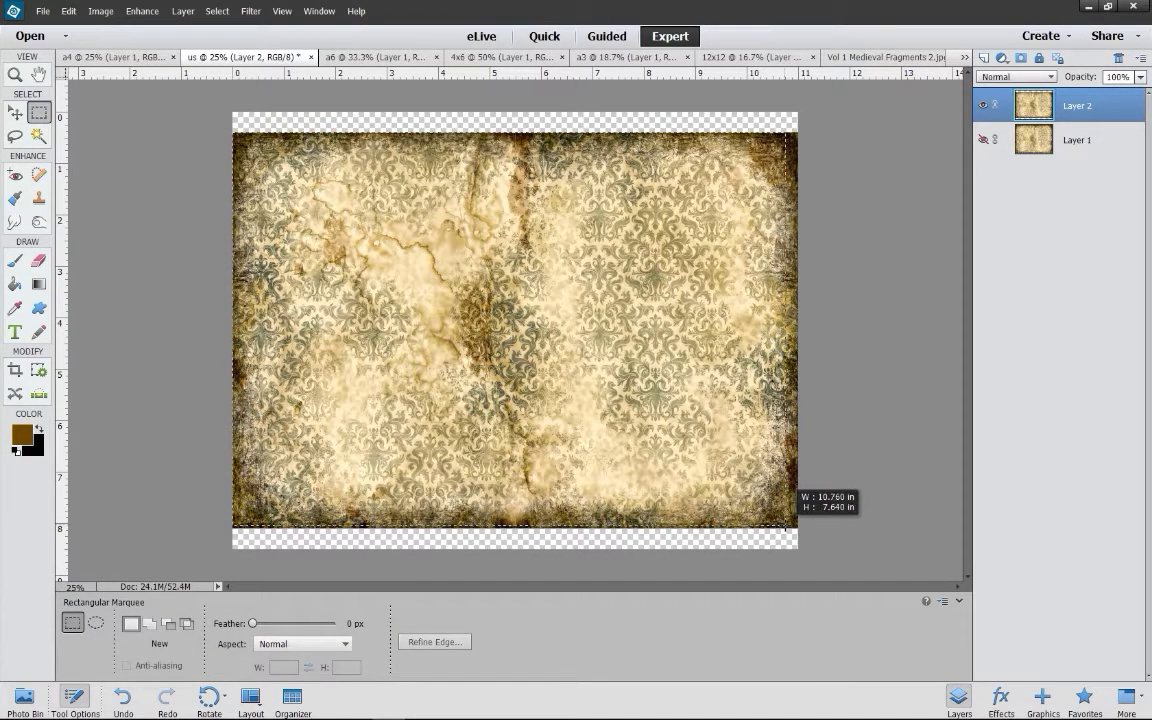
pyautogui.moveTo(770, 488); pyautogui.dragTo(801, 527)
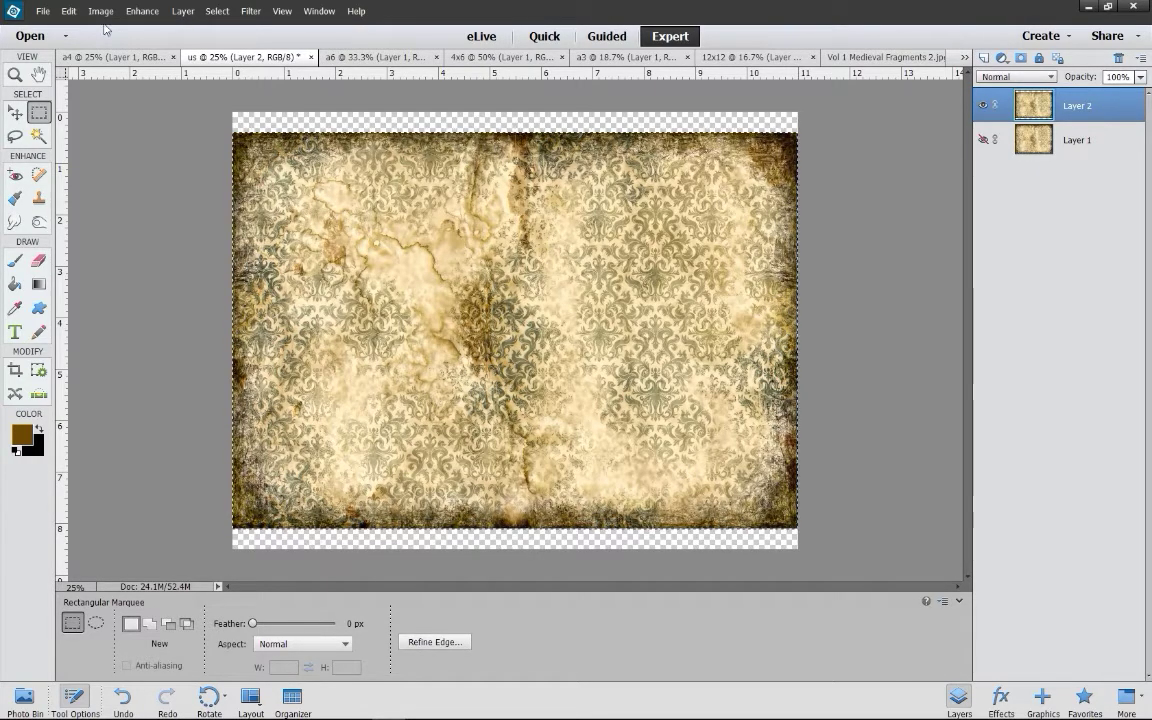
pyautogui.click(68, 11)
pyautogui.click(116, 26)
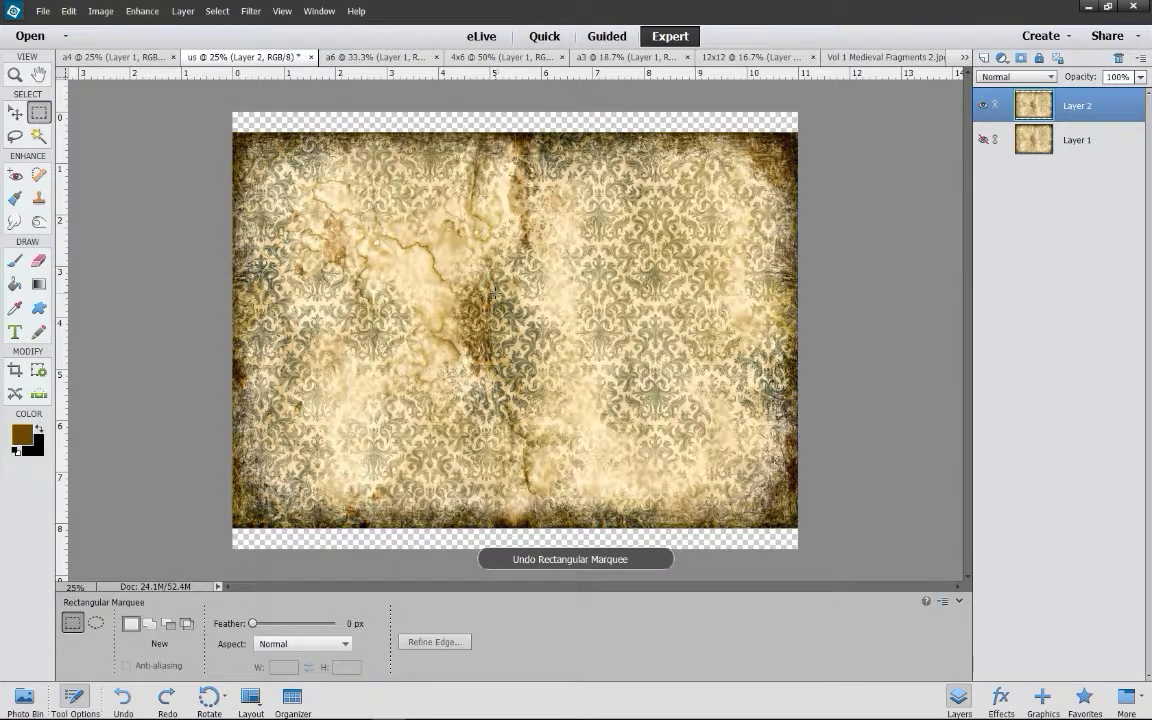
# - Enlarge Layer 2 past the canvas top and bottom, then shift it left
pyautogui.click(16, 113)
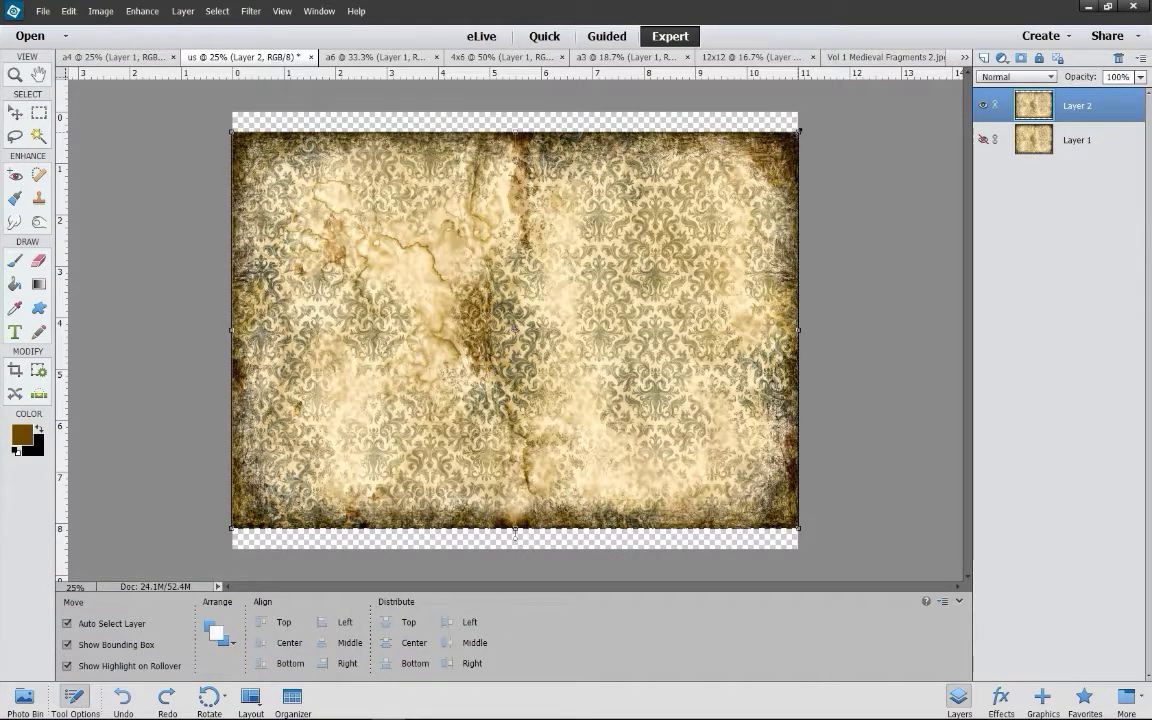
pyautogui.moveTo(799, 131); pyautogui.dragTo(827, 108)
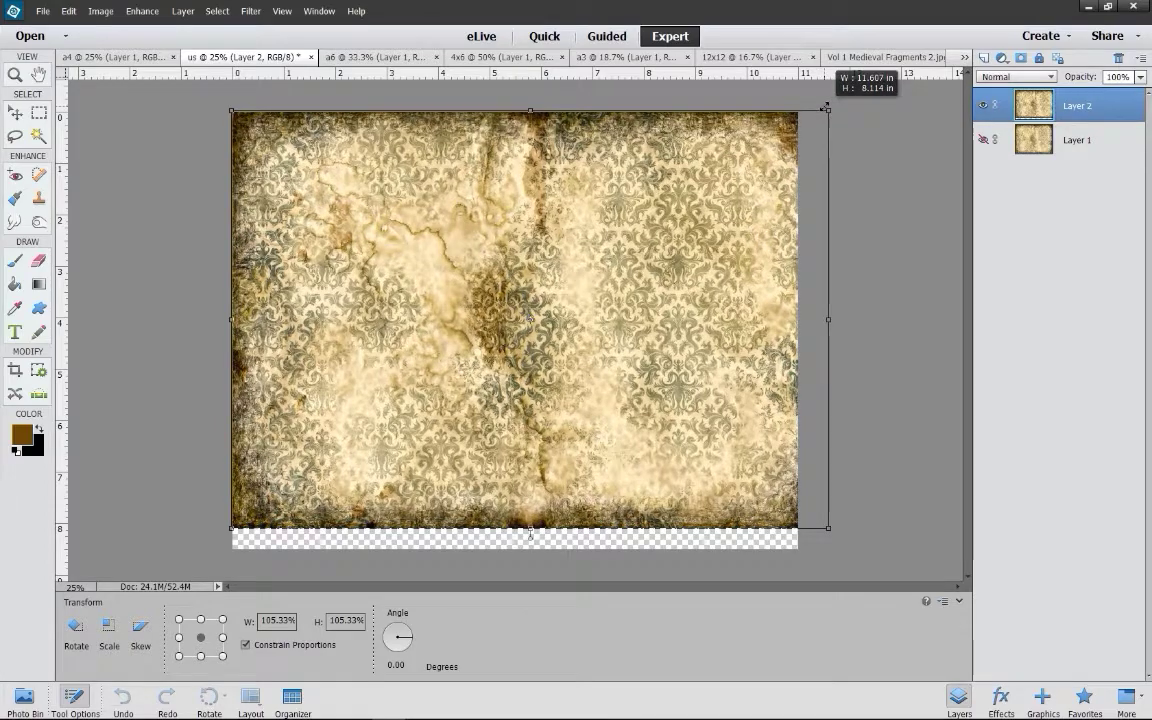
pyautogui.moveTo(829, 527); pyautogui.dragTo(858, 552)
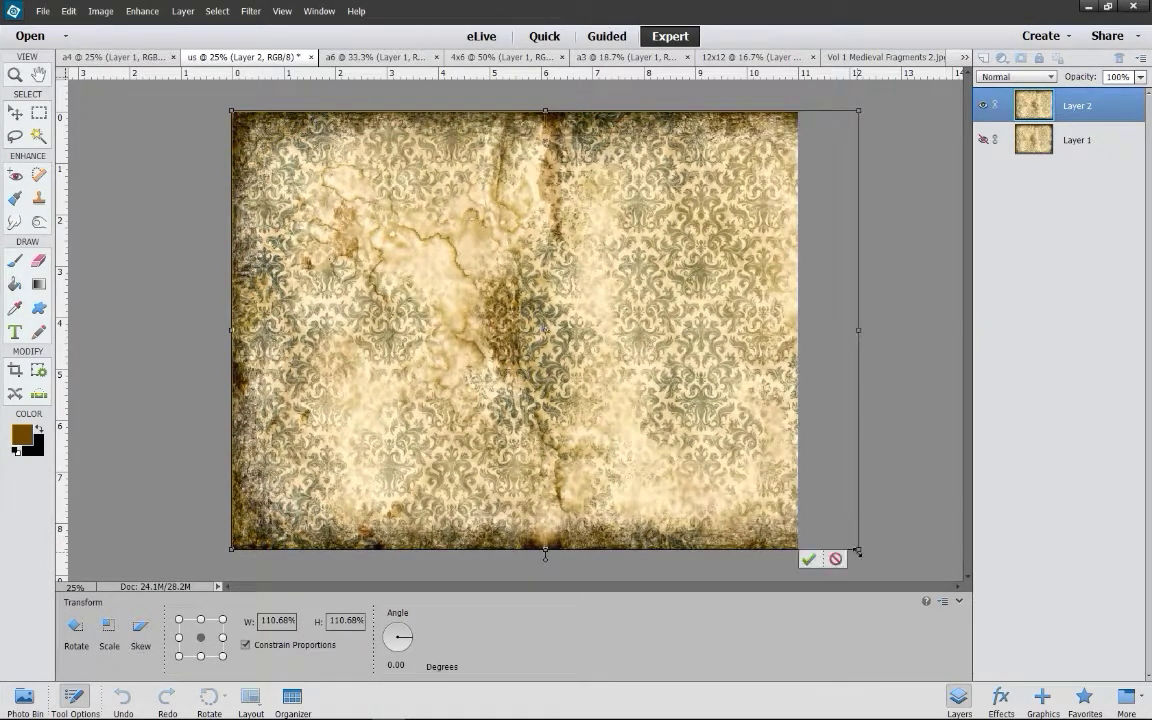
pyautogui.press('Return')
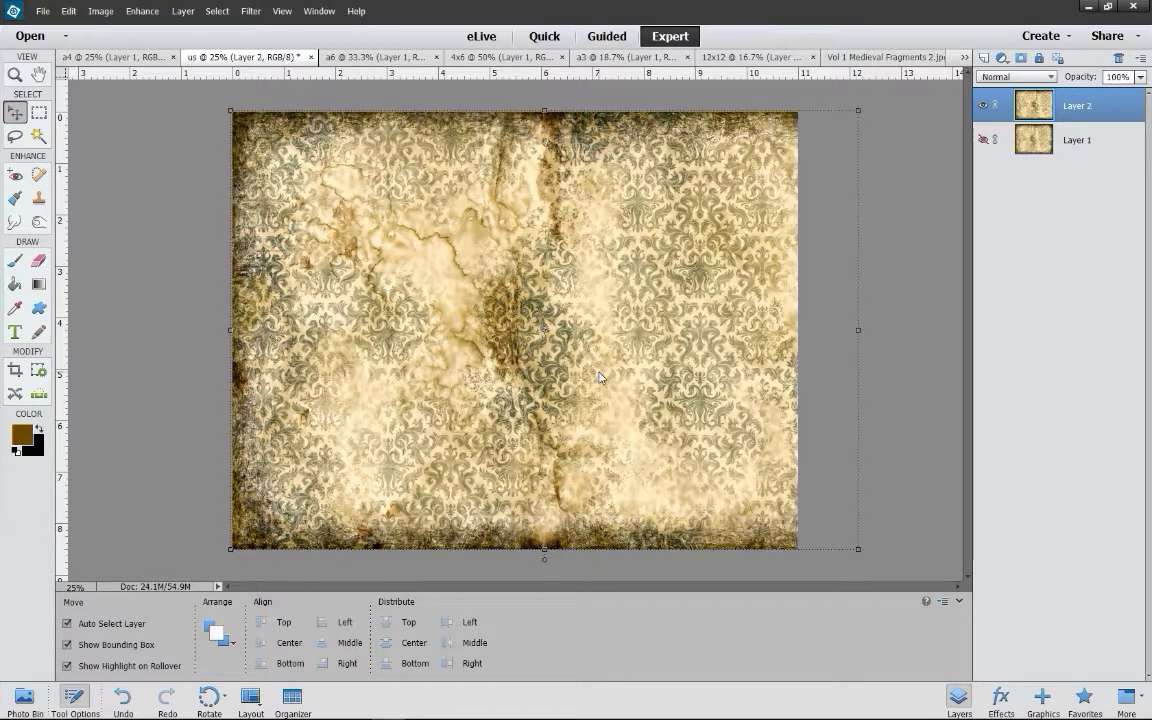
pyautogui.moveTo(623, 376); pyautogui.dragTo(600, 377)
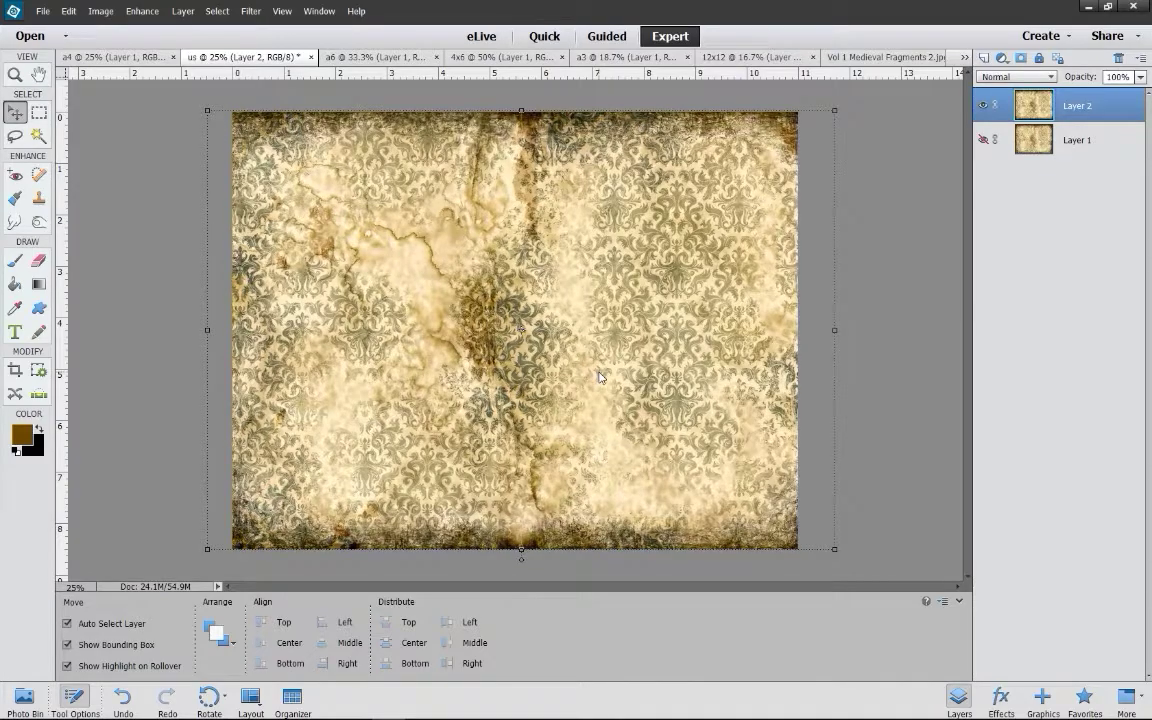
pyautogui.press('Left')
pyautogui.press('Left')
pyautogui.press('Left')
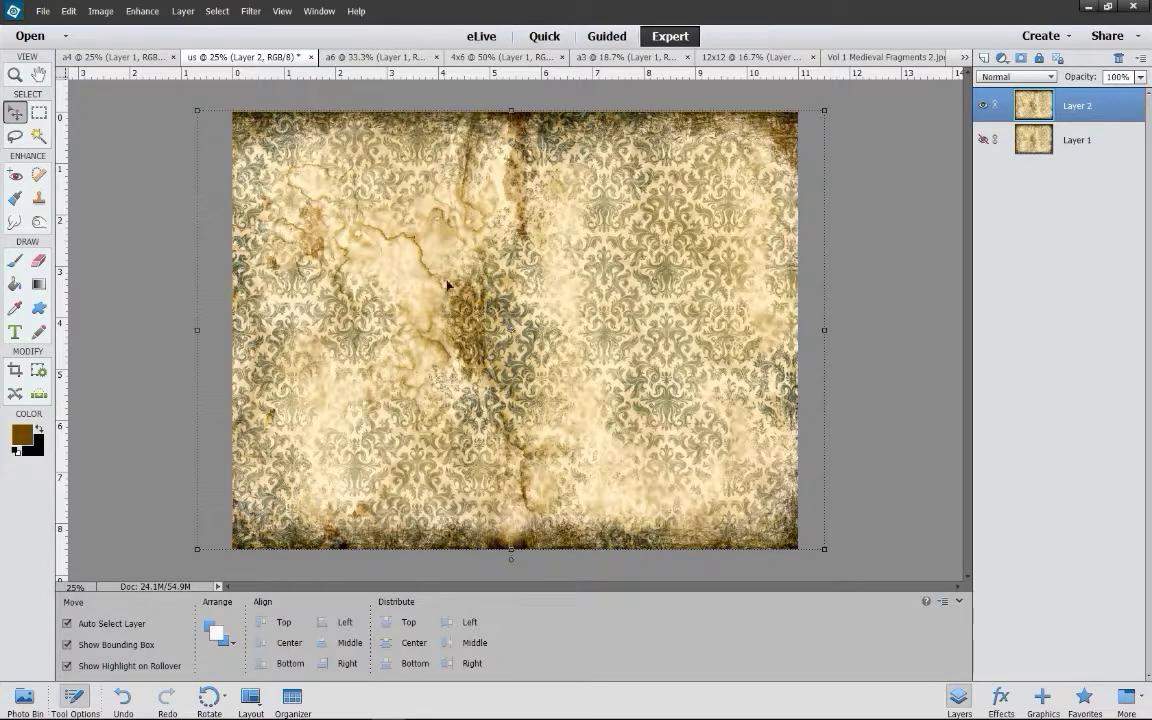
# - Pull Layer 2's left and right edges exactly to the canvas edges and apply
pyautogui.moveTo(197, 330); pyautogui.dragTo(233, 329)
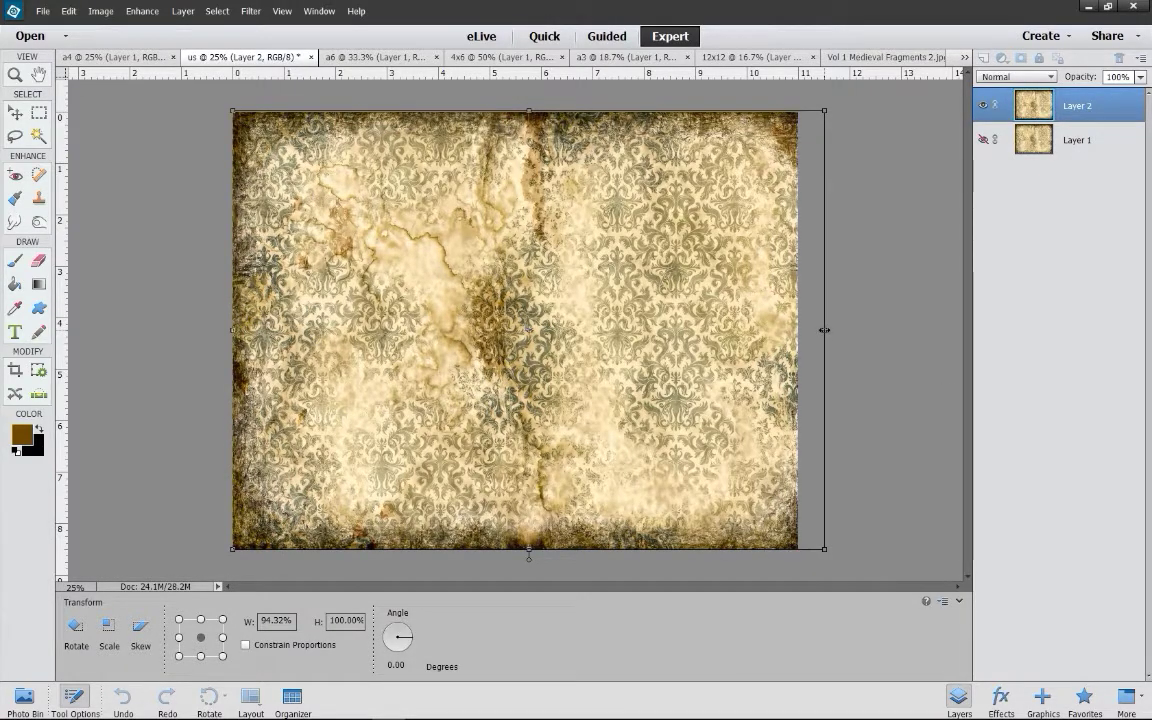
pyautogui.moveTo(824, 330); pyautogui.dragTo(799, 327)
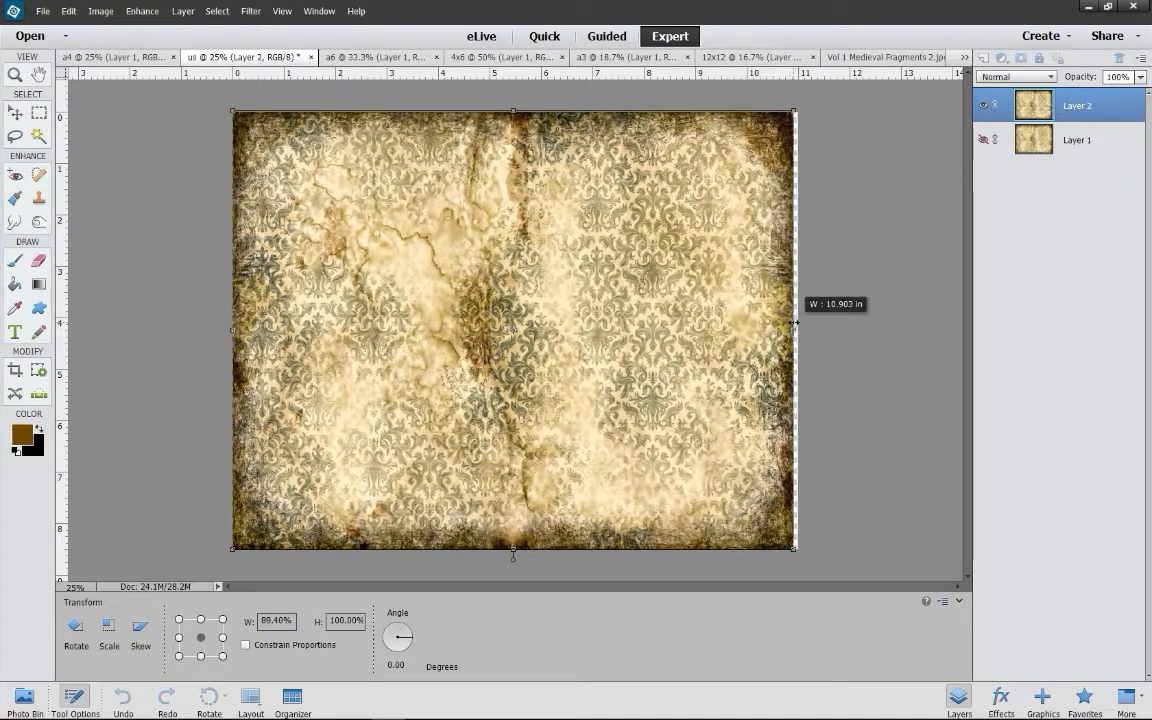
pyautogui.moveTo(799, 327); pyautogui.dragTo(800, 325)
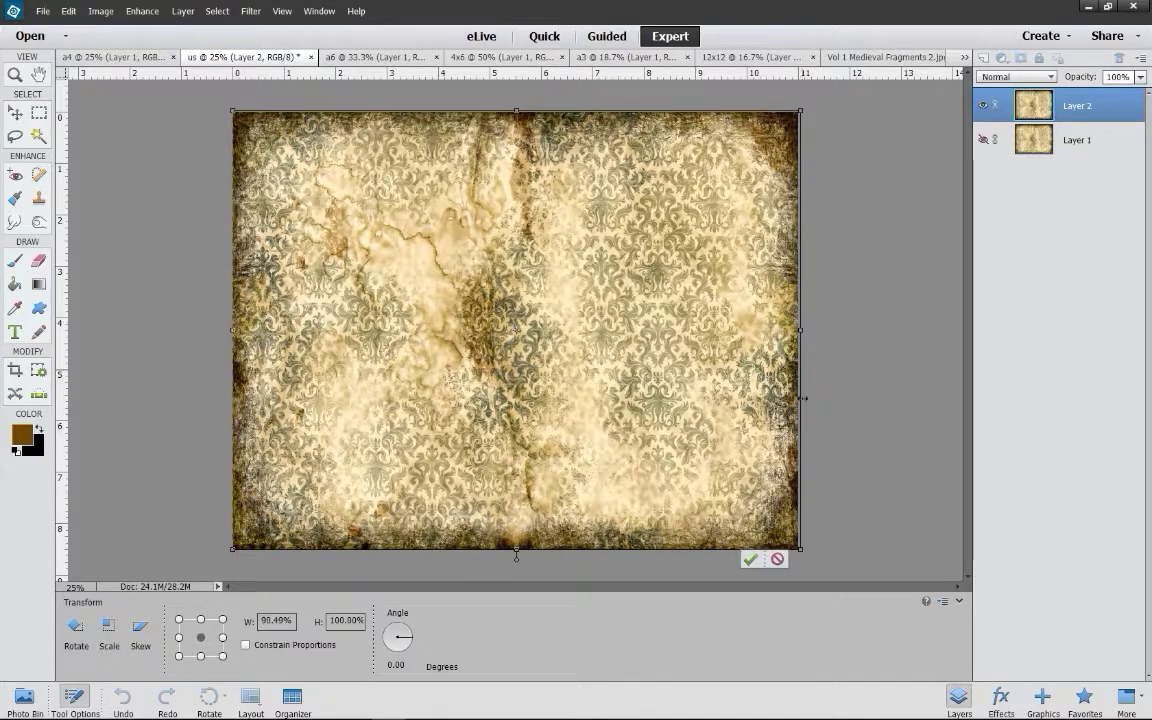
pyautogui.click(753, 555)
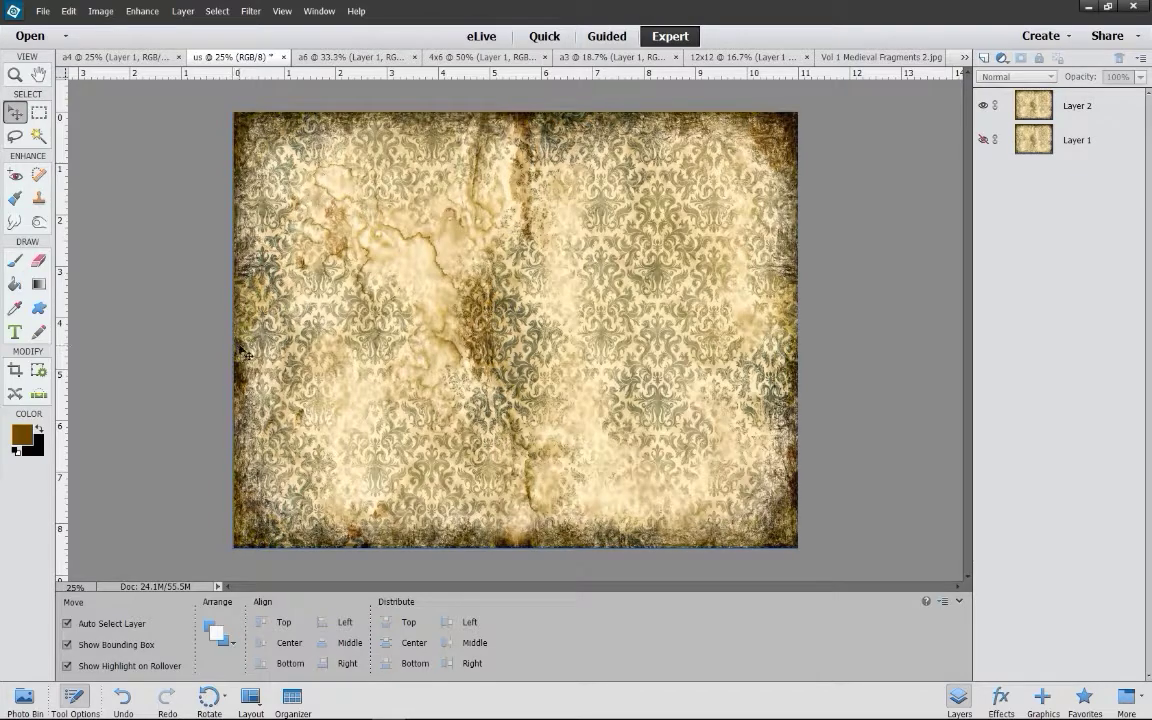
pyautogui.click(1077, 105)
pyautogui.moveTo(231, 328); pyautogui.dragTo(230, 328)
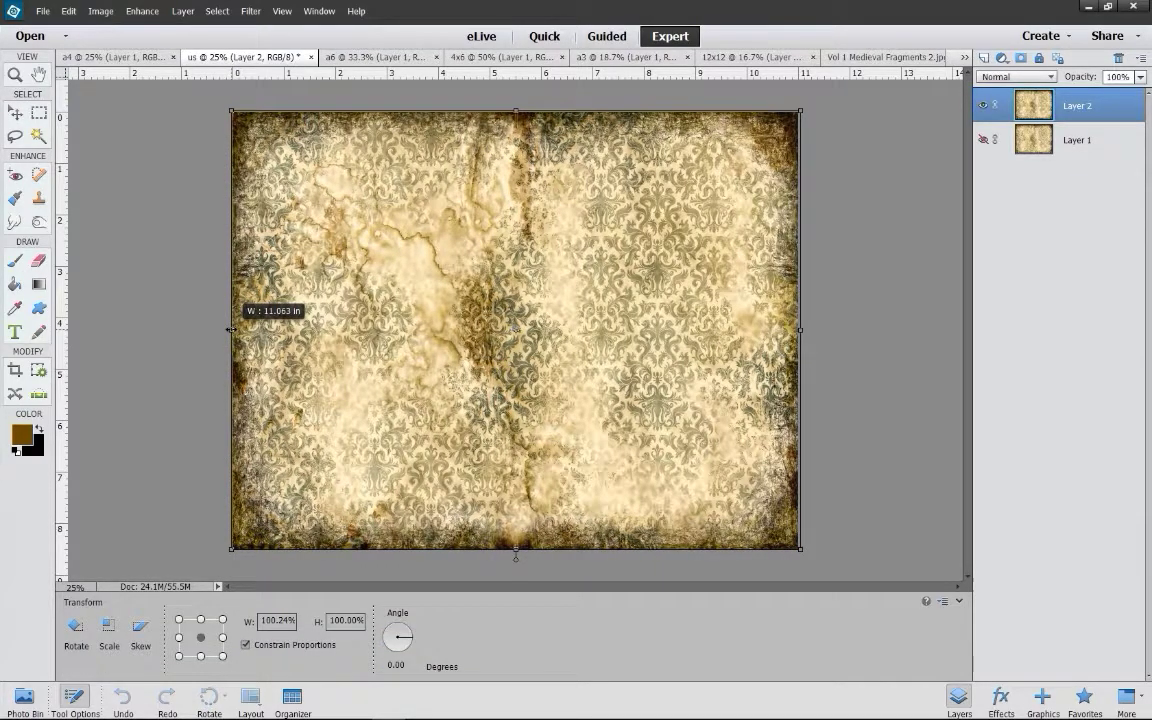
pyautogui.click(751, 559)
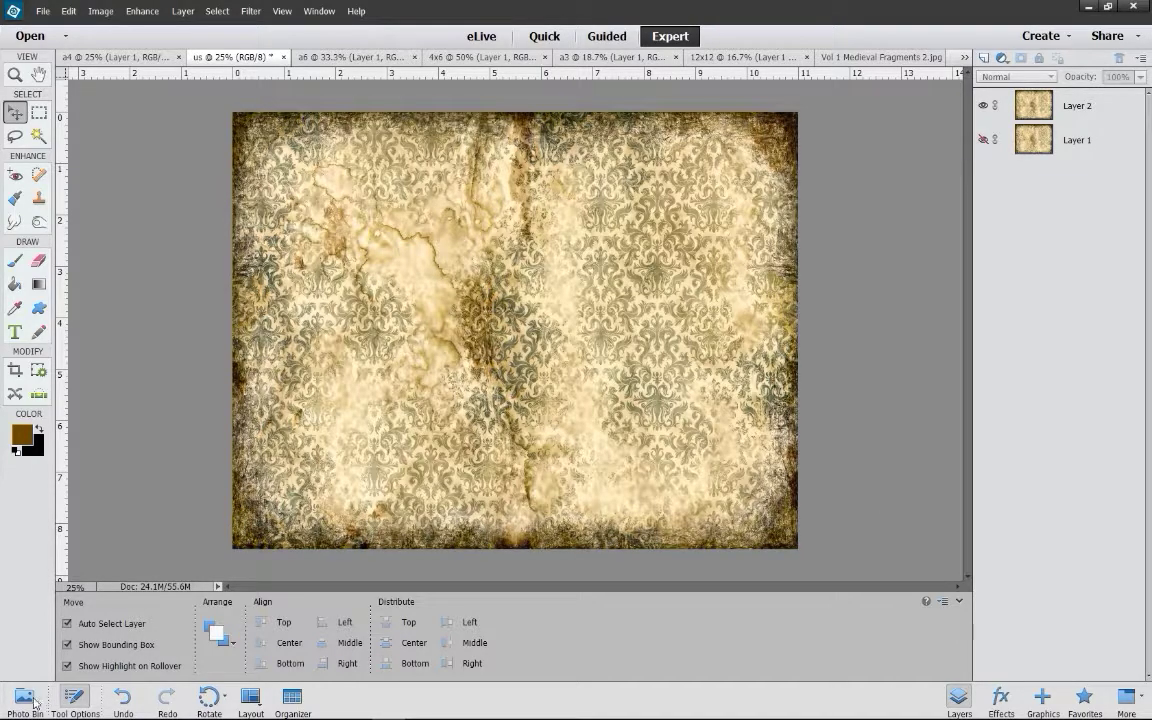
# - Paste the texture as Layer 3 and toggle layer visibility to compare
pyautogui.click(43, 11)
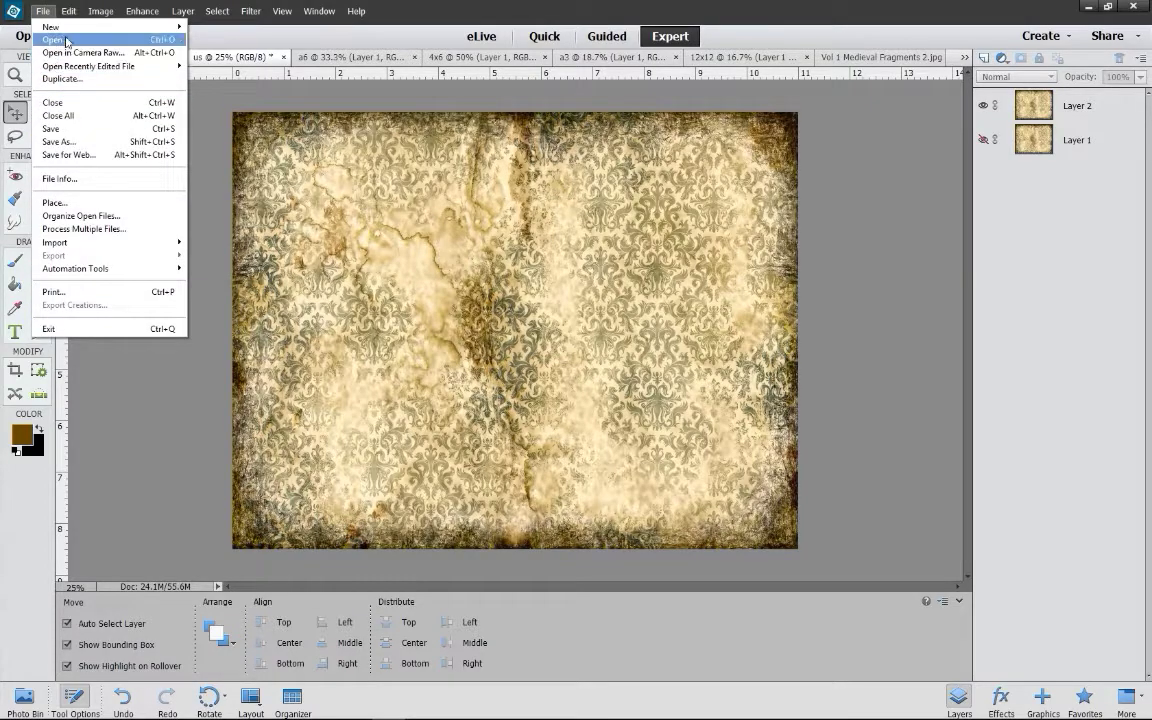
pyautogui.click(77, 115)
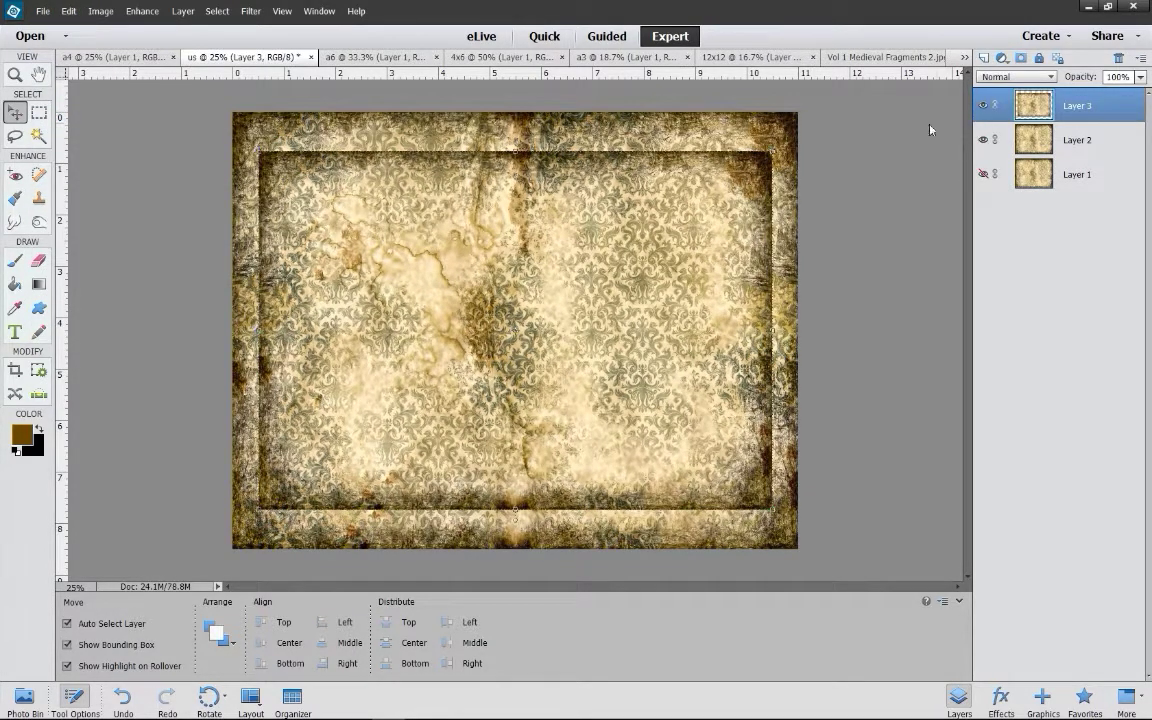
pyautogui.click(983, 105)
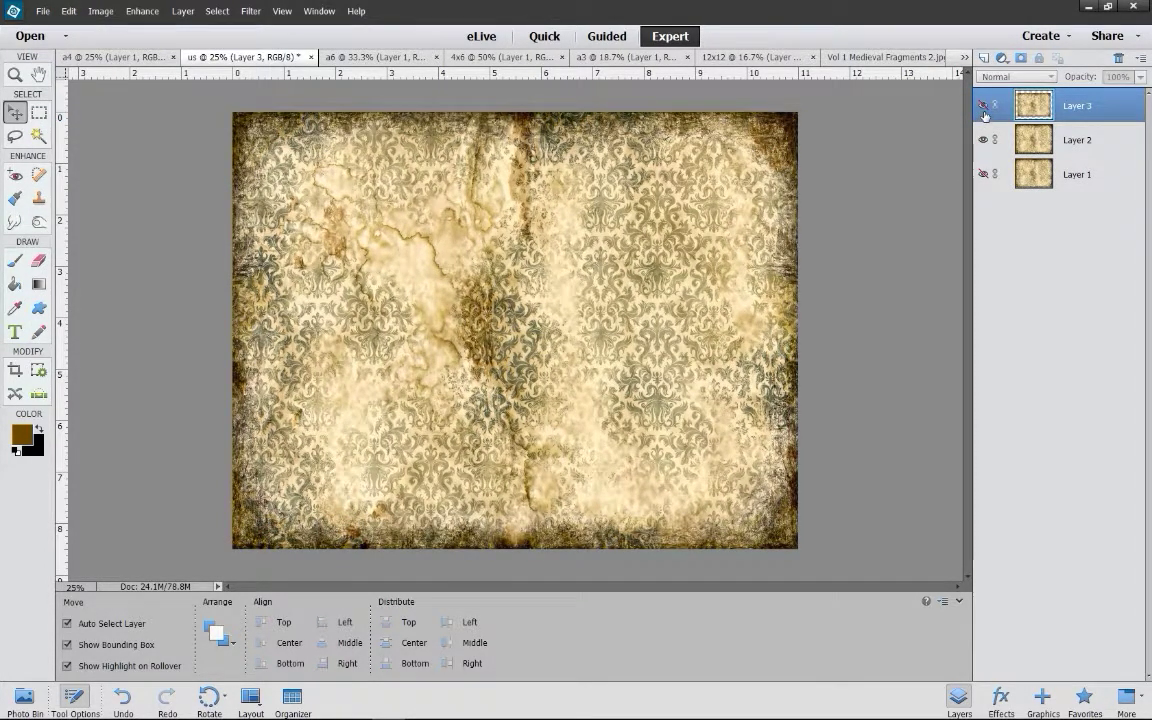
pyautogui.click(983, 105)
pyautogui.click(983, 105)
pyautogui.click(984, 174)
pyautogui.click(984, 105)
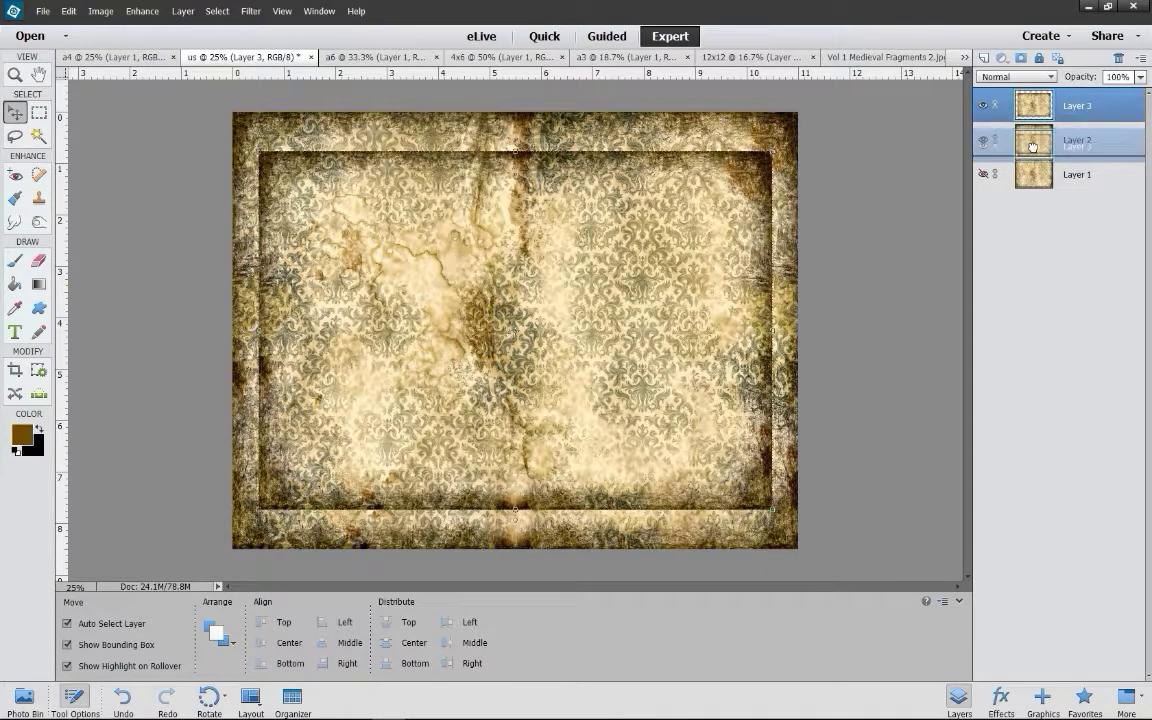
# - Move Layer 3 below Layer 2 and toggle Layer 2 on and off to compare
pyautogui.moveTo(1030, 105); pyautogui.dragTo(1030, 152)
pyautogui.click(984, 106)
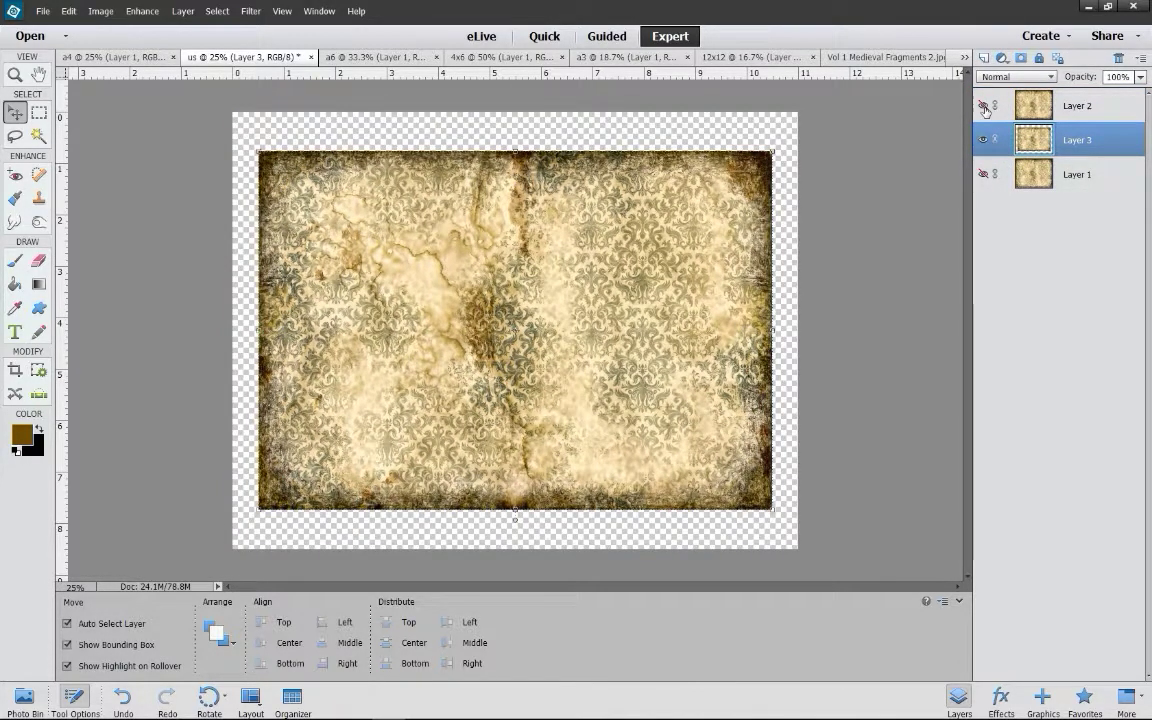
pyautogui.click(984, 106)
pyautogui.click(984, 106)
pyautogui.click(984, 106)
pyautogui.click(984, 106)
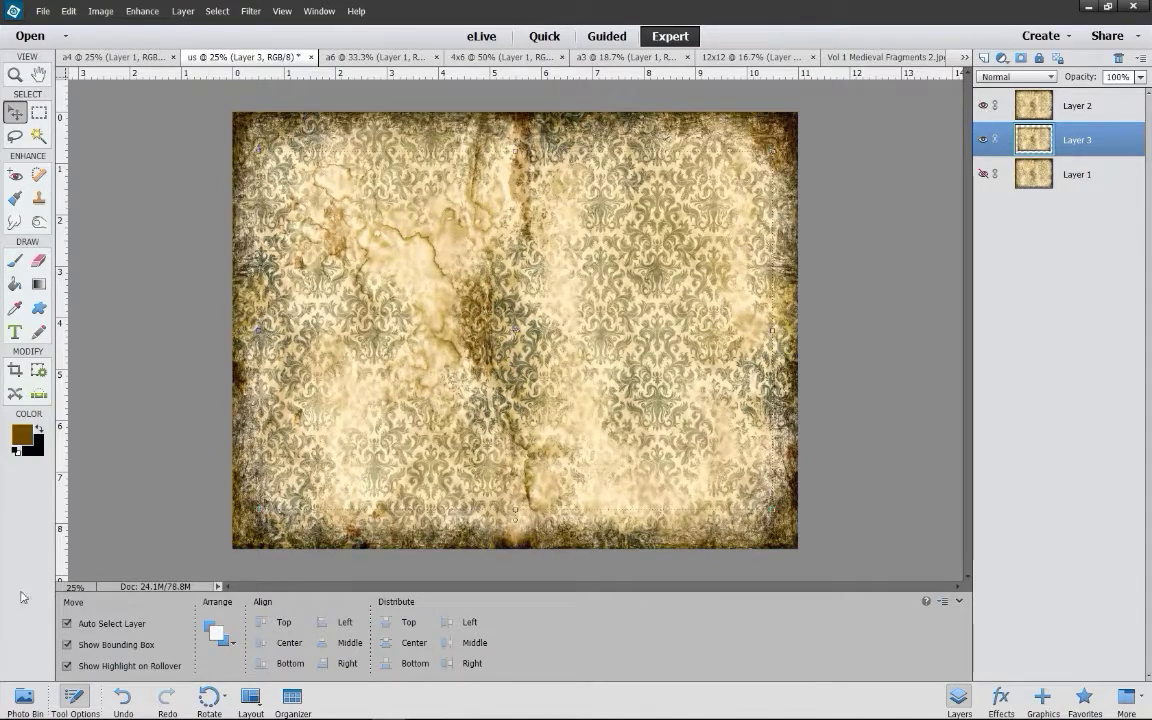
# - Switch to the blank A6 document and paste the parchment texture
pyautogui.click(27, 697)
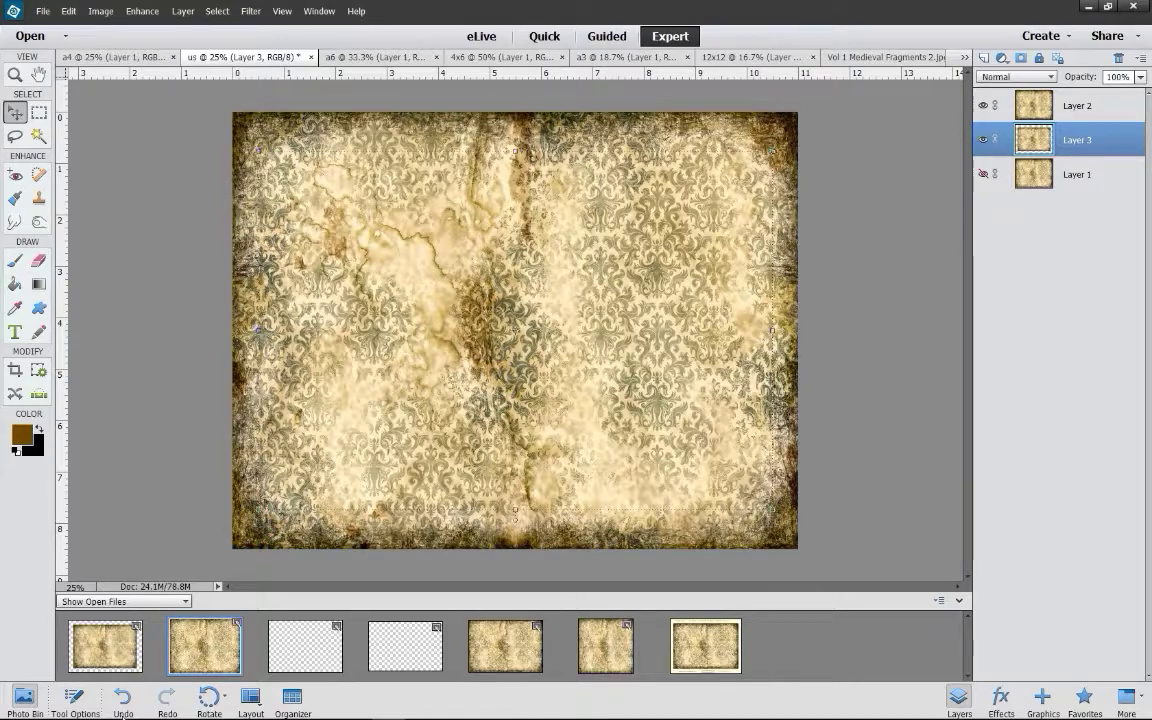
pyautogui.doubleClick(305, 645)
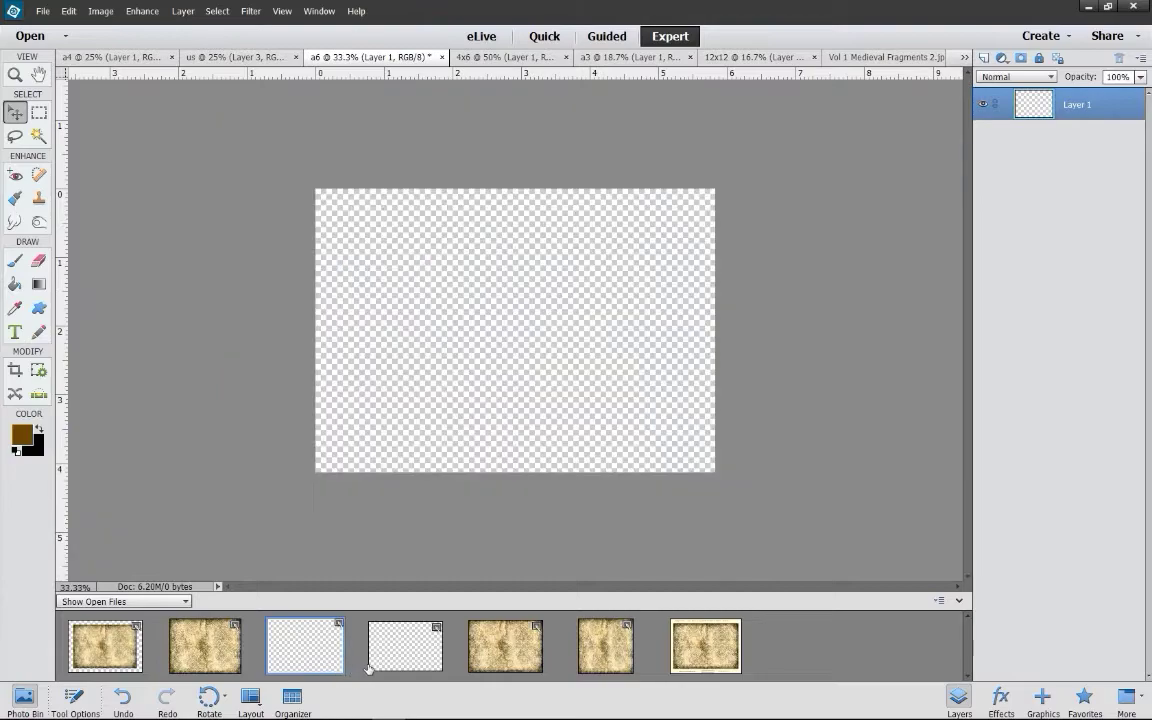
pyautogui.click(70, 12)
pyautogui.click(77, 121)
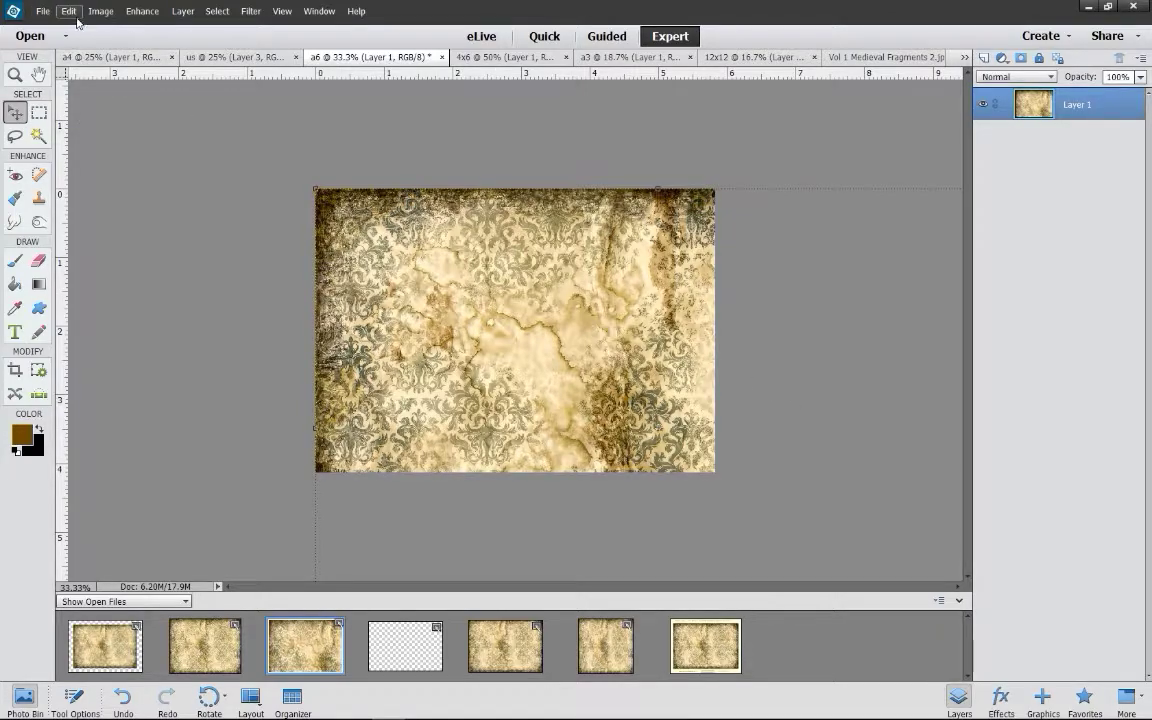
pyautogui.click(43, 11)
pyautogui.moveTo(68, 11)
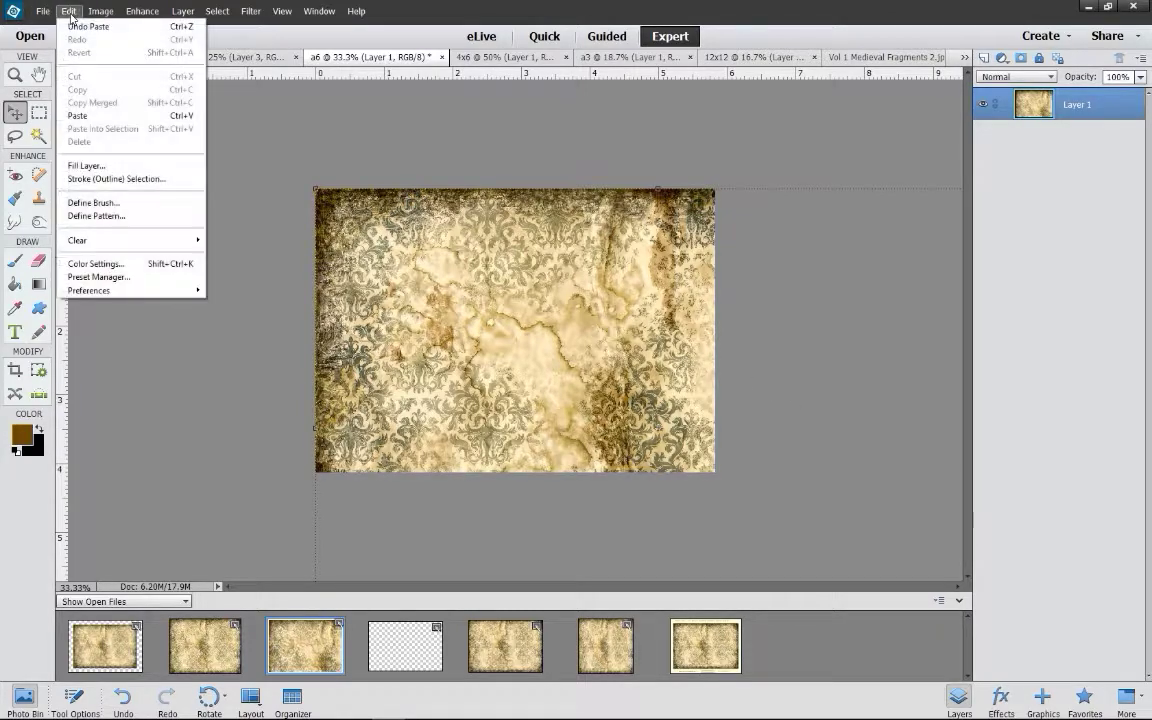
pyautogui.click(319, 195)
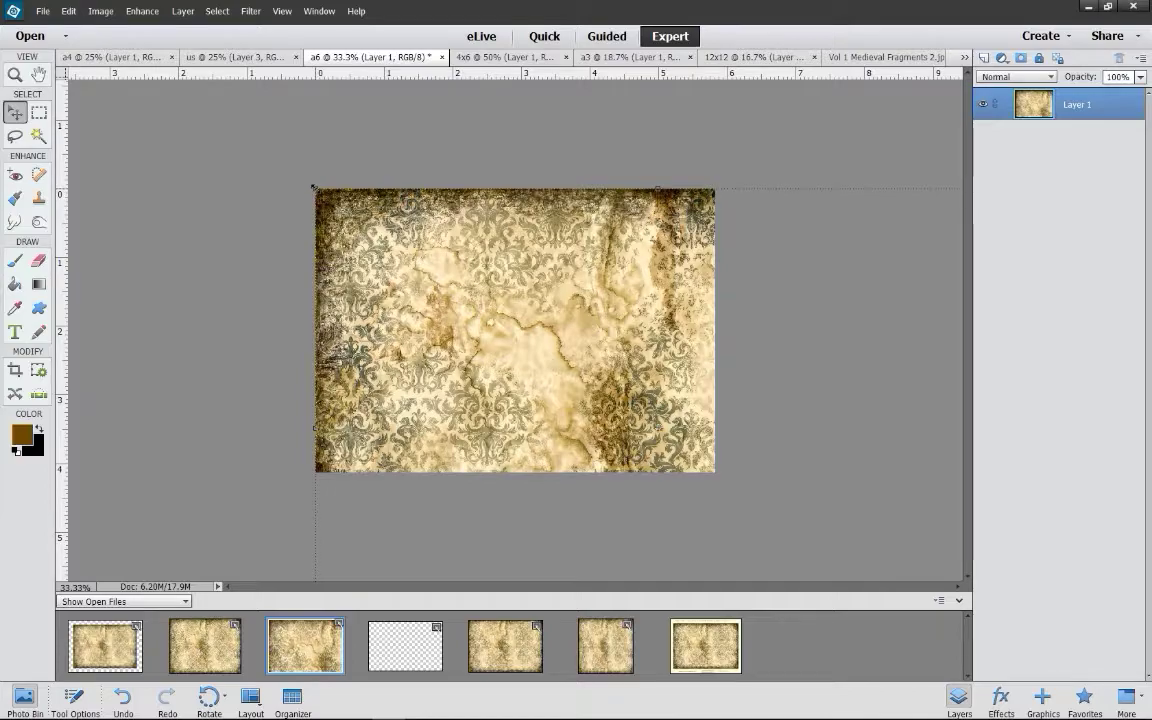
# - Shrink the texture, place it at the canvas top-left, and widen it across the canvas
pyautogui.moveTo(313, 188); pyautogui.dragTo(664, 433)
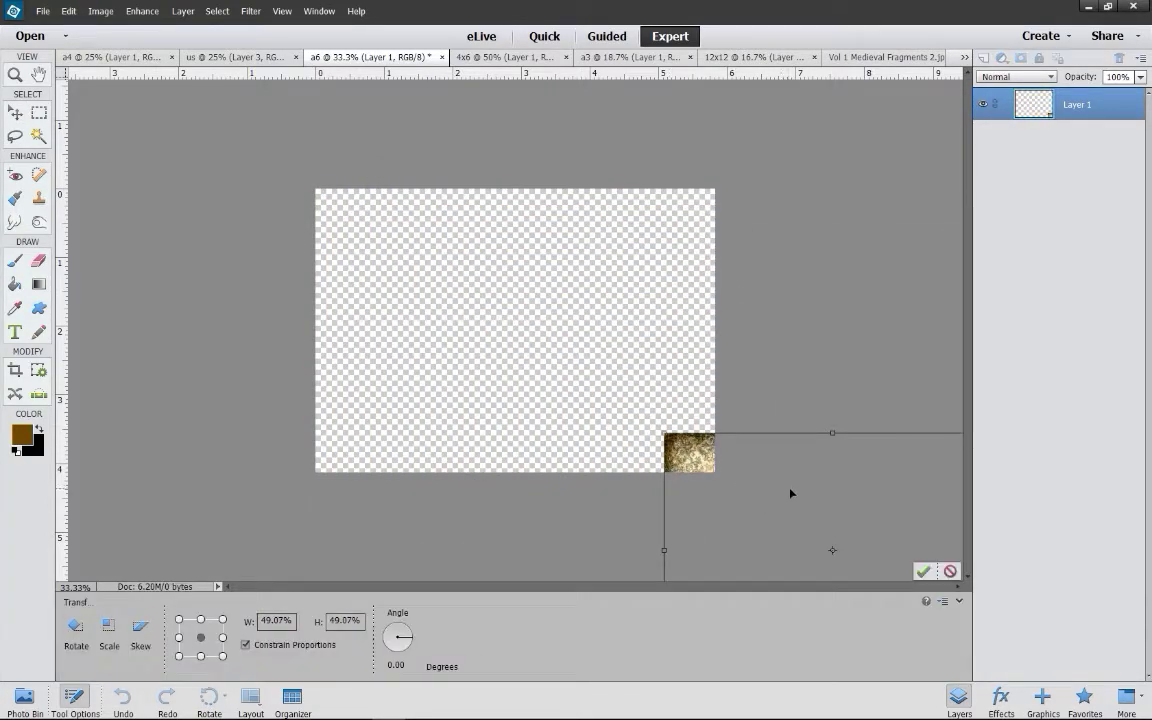
pyautogui.moveTo(791, 493); pyautogui.dragTo(453, 249)
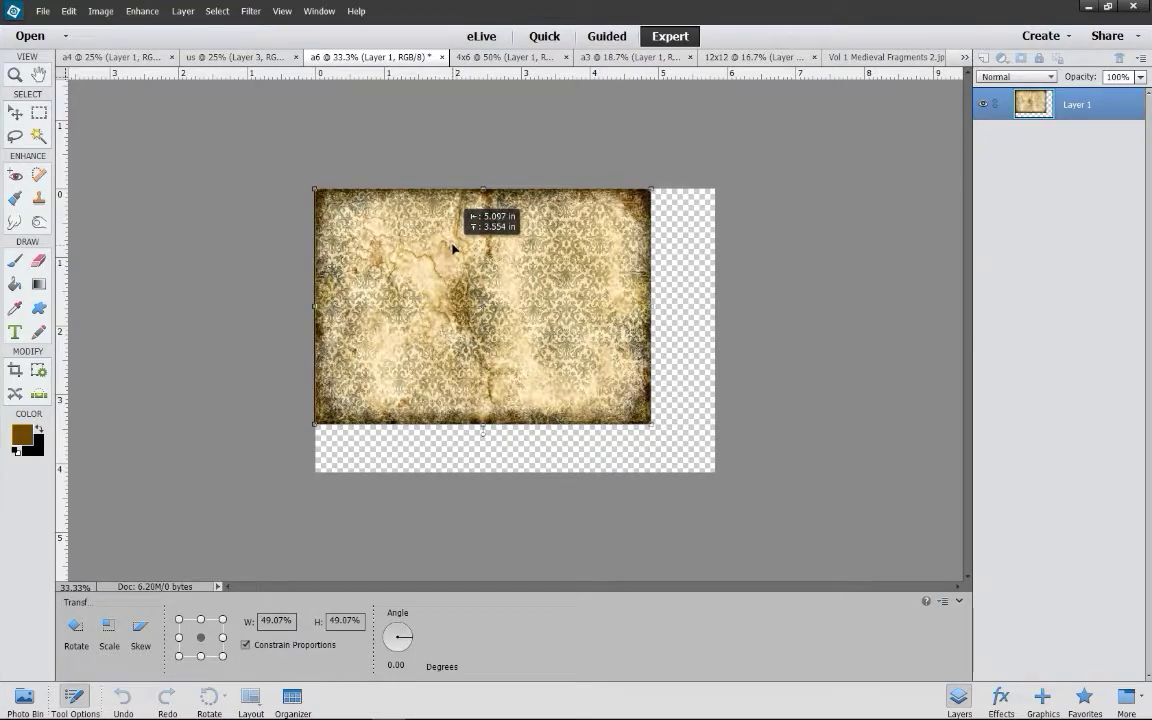
pyautogui.moveTo(453, 249); pyautogui.dragTo(453, 249)
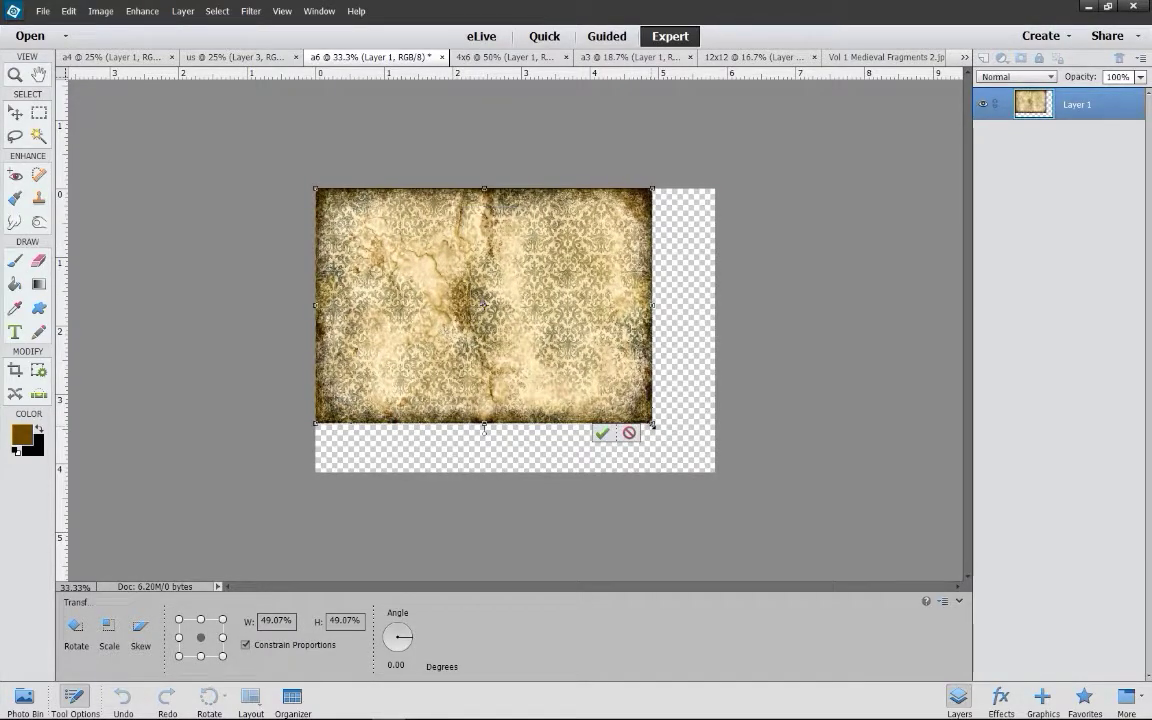
pyautogui.moveTo(652, 427); pyautogui.dragTo(715, 467)
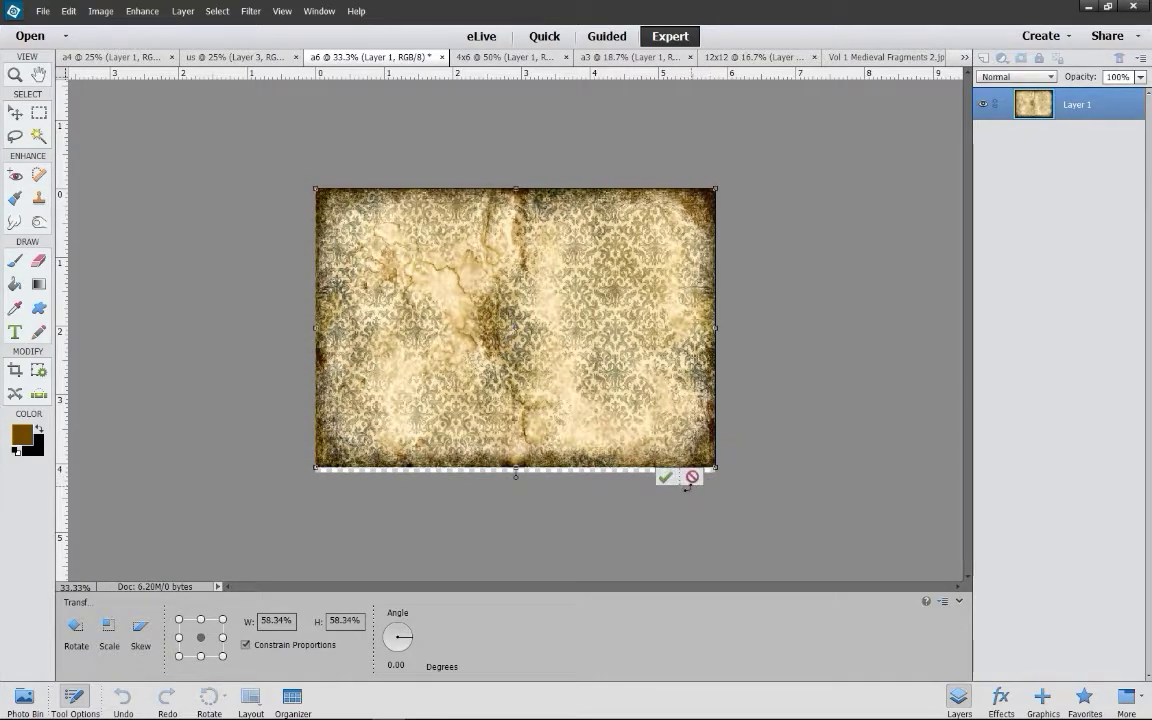
pyautogui.click(666, 479)
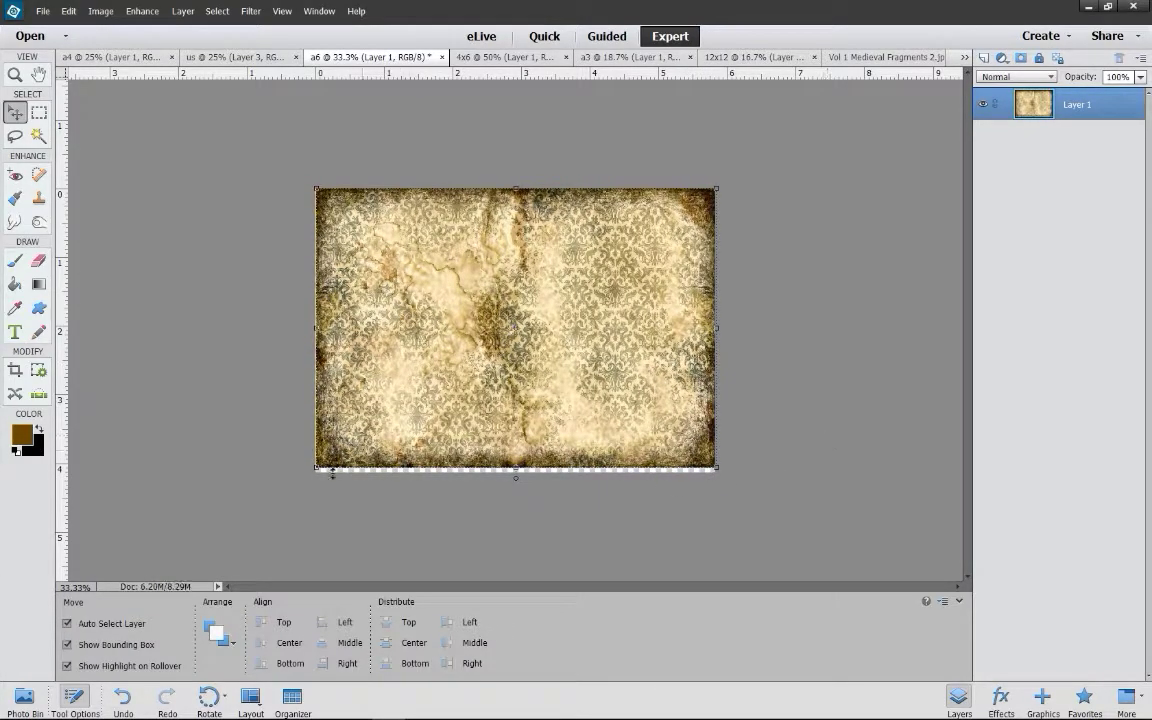
# - Fine-tune the texture size and stretch its height down to the A6 canvas bottom
pyautogui.moveTo(314, 469); pyautogui.dragTo(315, 468)
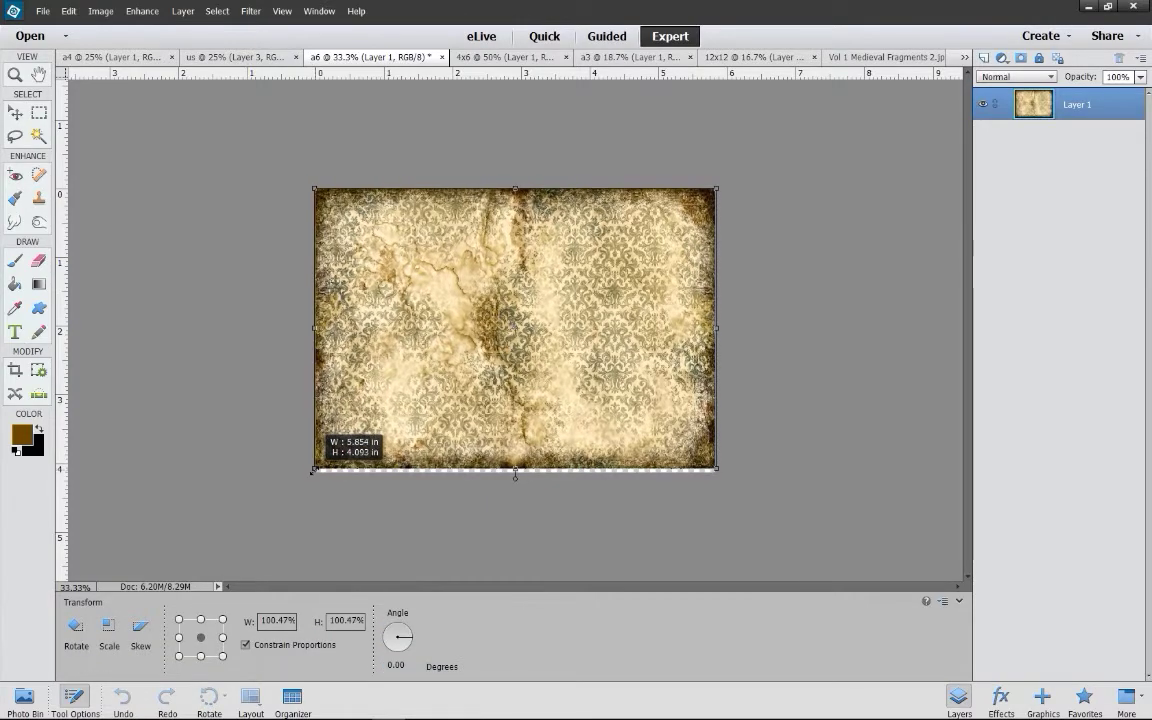
pyautogui.moveTo(314, 469); pyautogui.dragTo(313, 470)
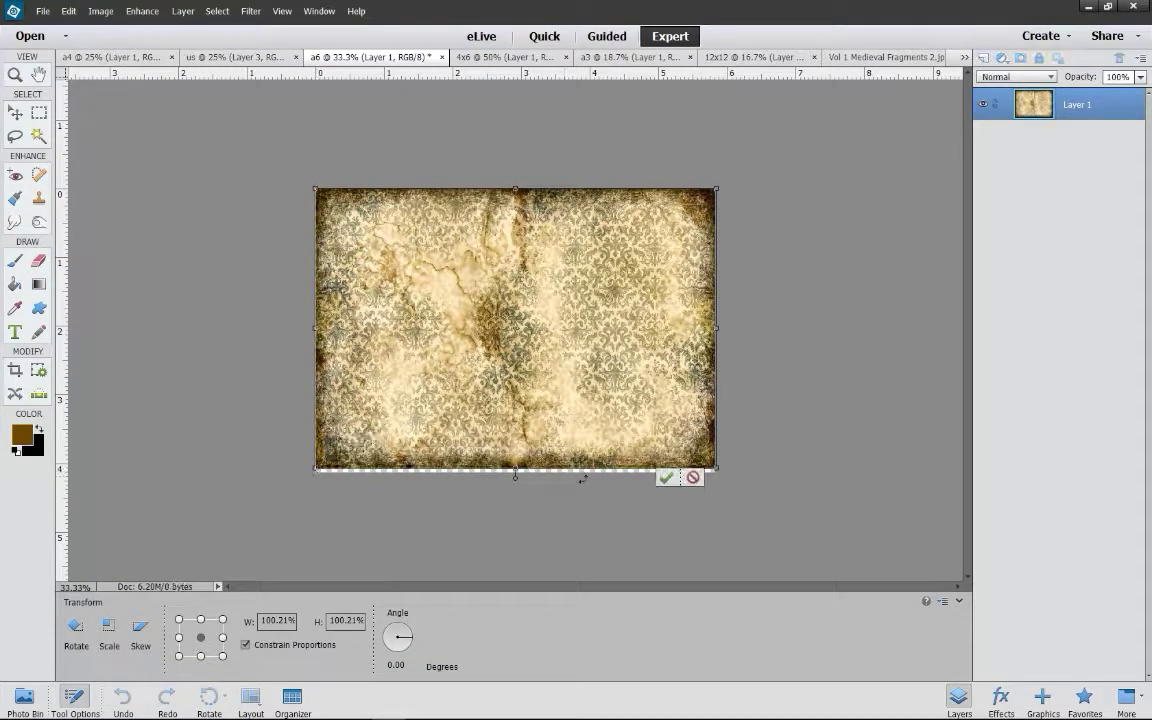
pyautogui.click(666, 479)
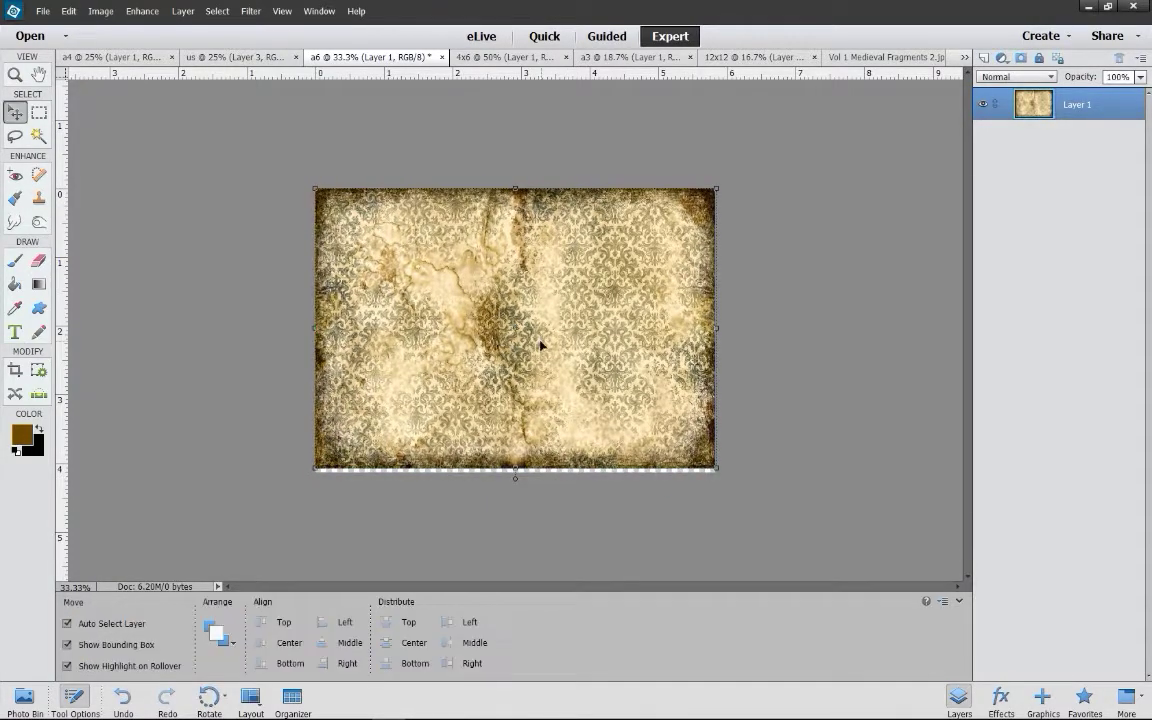
pyautogui.click(515, 472)
pyautogui.moveTo(515, 473); pyautogui.dragTo(515, 480)
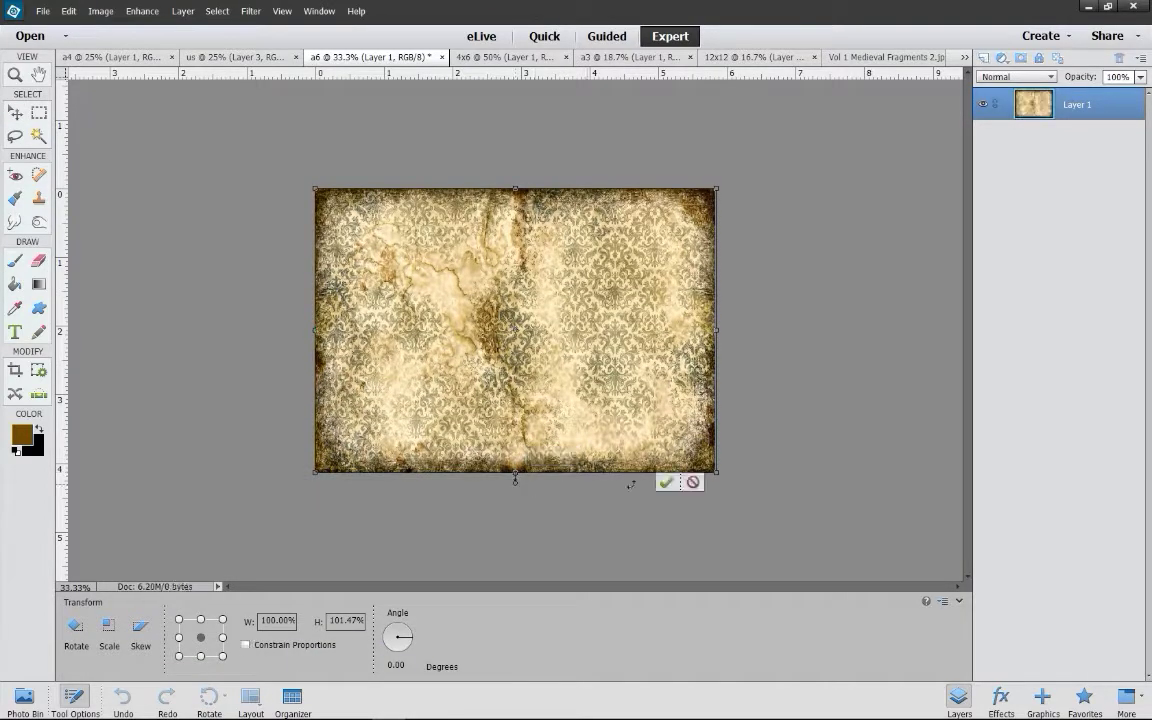
pyautogui.click(666, 484)
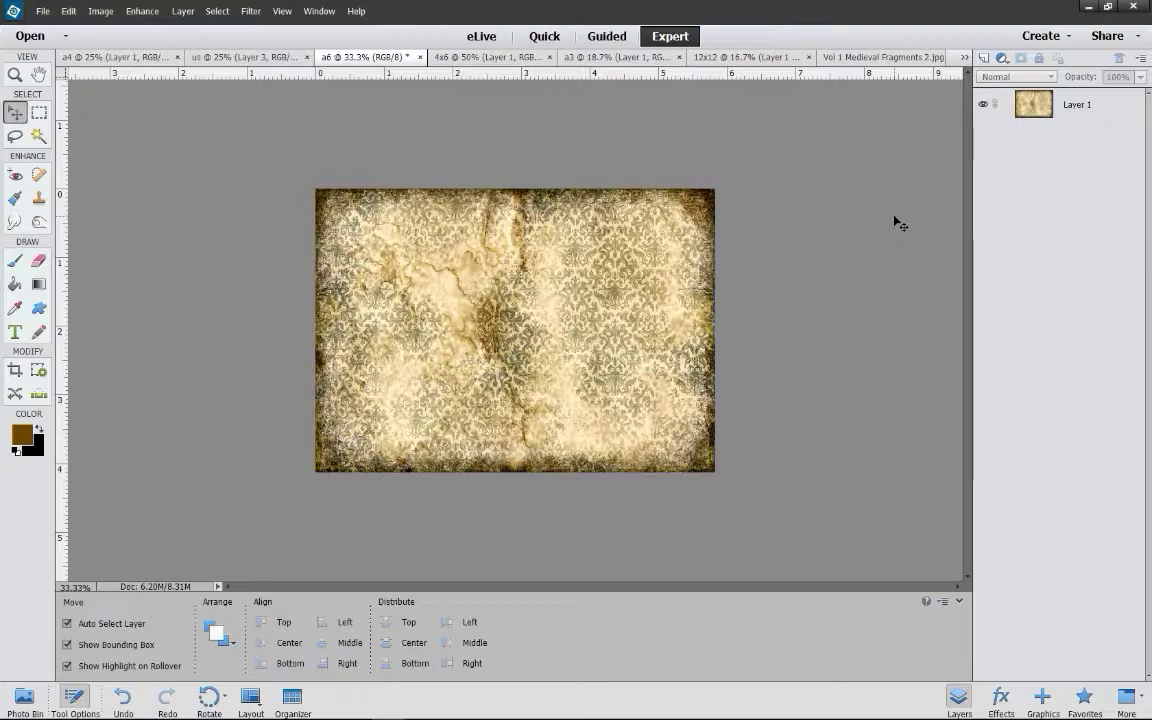
pyautogui.click(24, 700)
# - Paste the parchment into the 4x6 canvas and scale it to the canvas height
pyautogui.doubleClick(404, 645)
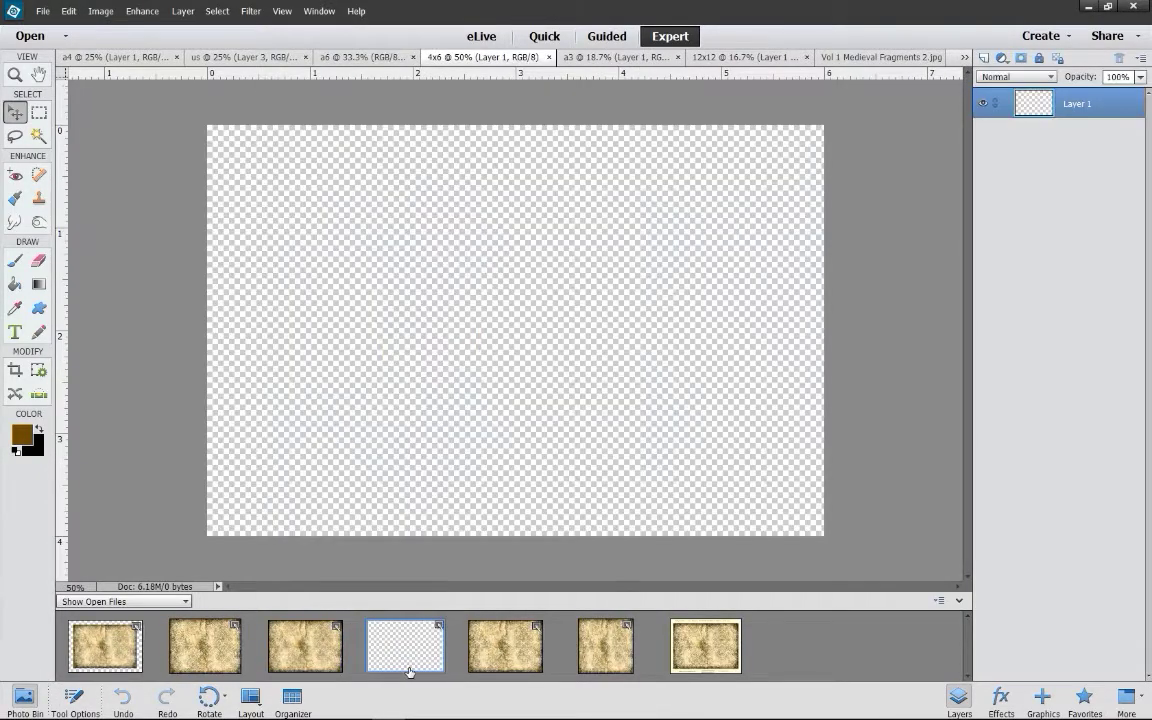
pyautogui.click(43, 11)
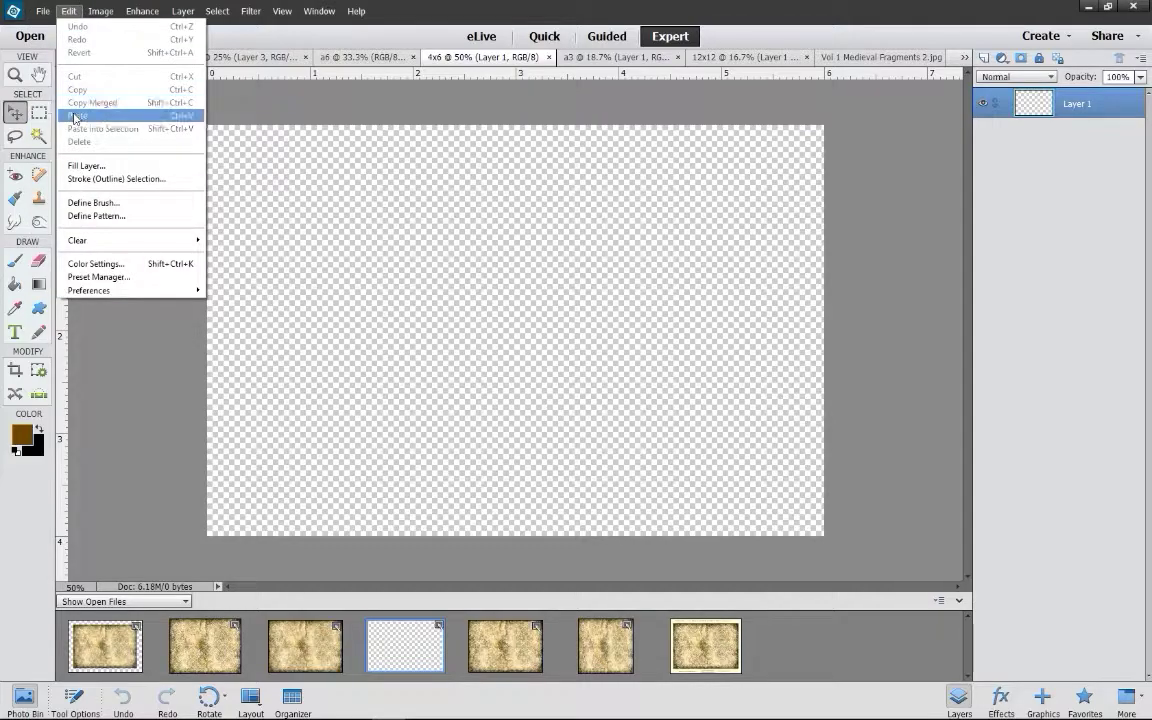
pyautogui.click(70, 107)
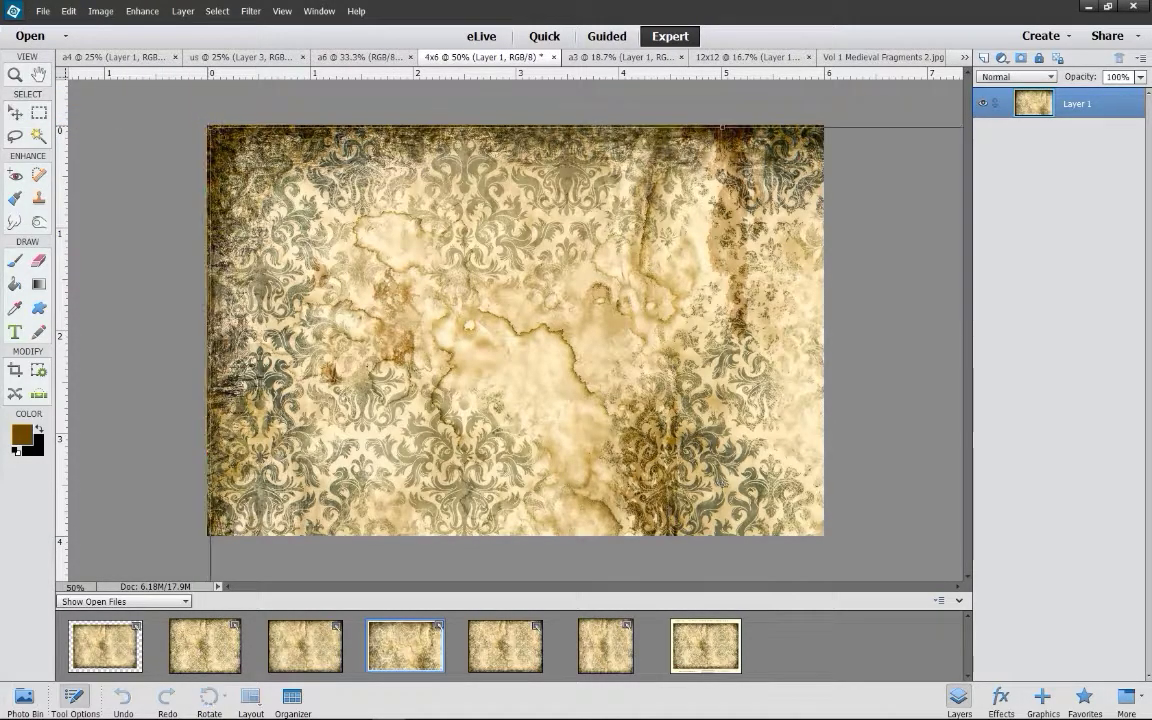
pyautogui.moveTo(207, 126); pyautogui.dragTo(483, 320)
pyautogui.moveTo(638, 410); pyautogui.dragTo(362, 216)
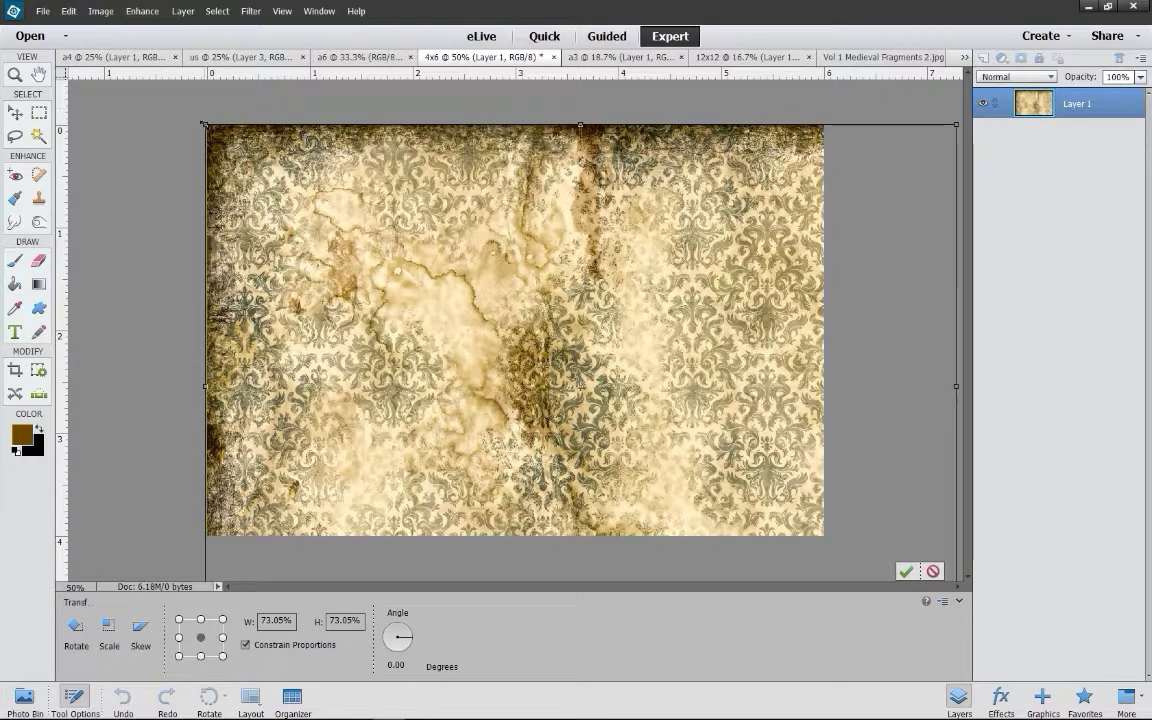
pyautogui.moveTo(207, 126)
pyautogui.mouseDown()
pyautogui.moveTo(388, 255)
pyautogui.moveTo(349, 254)
pyautogui.mouseUp()
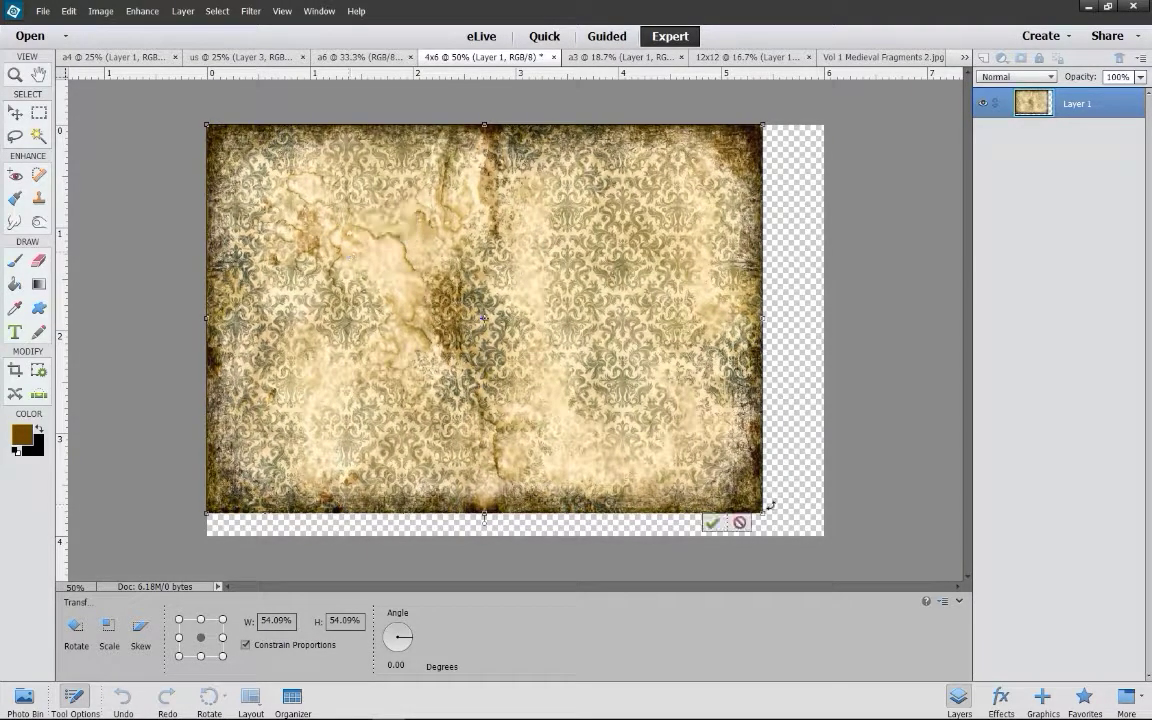
pyautogui.moveTo(762, 512); pyautogui.dragTo(798, 538)
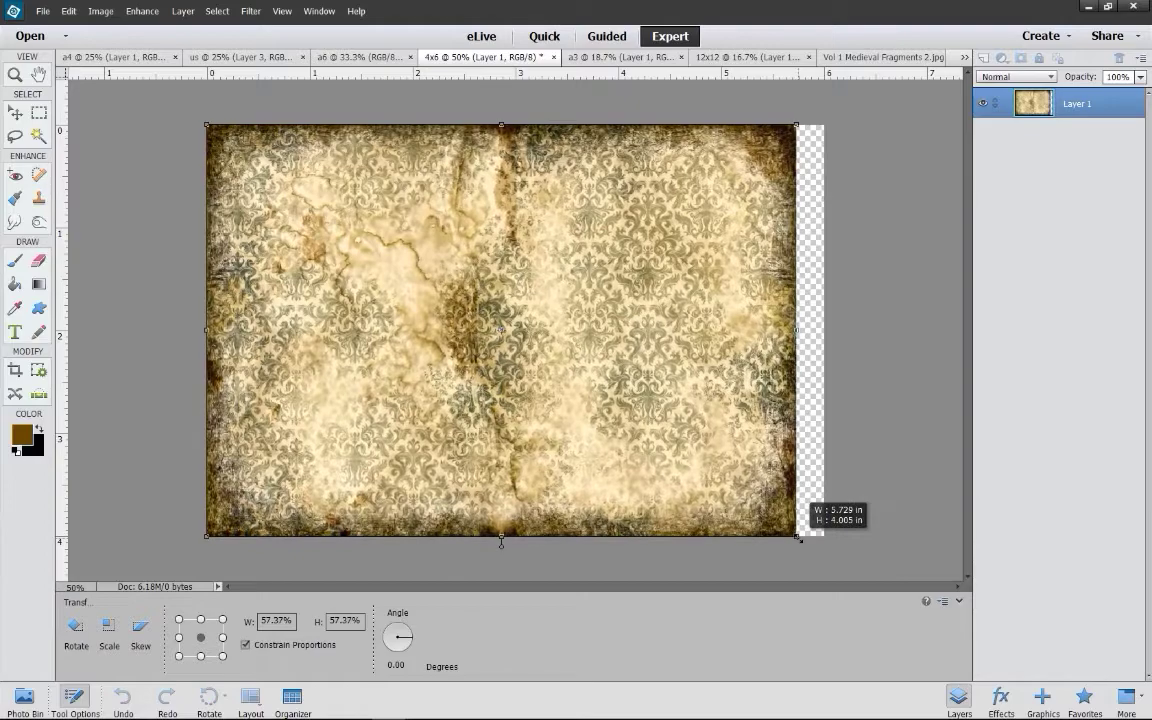
pyautogui.click(745, 543)
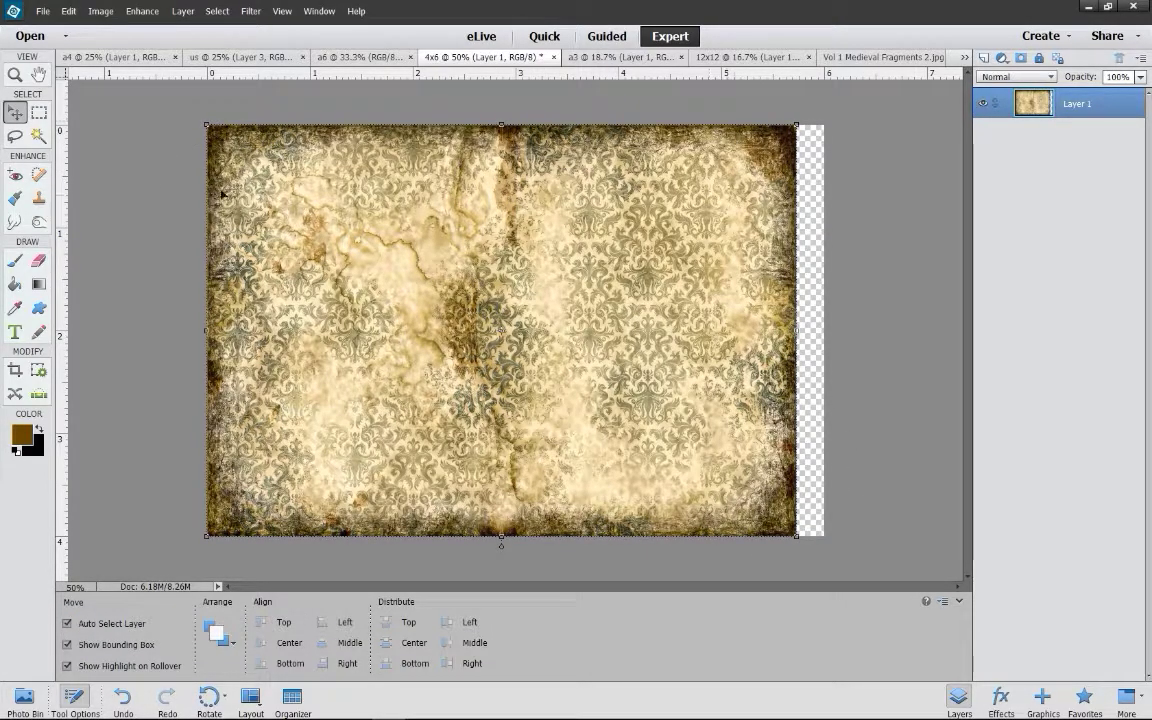
# - Draw a rectangular marquee around the pasted texture, then undo it
pyautogui.click(39, 112)
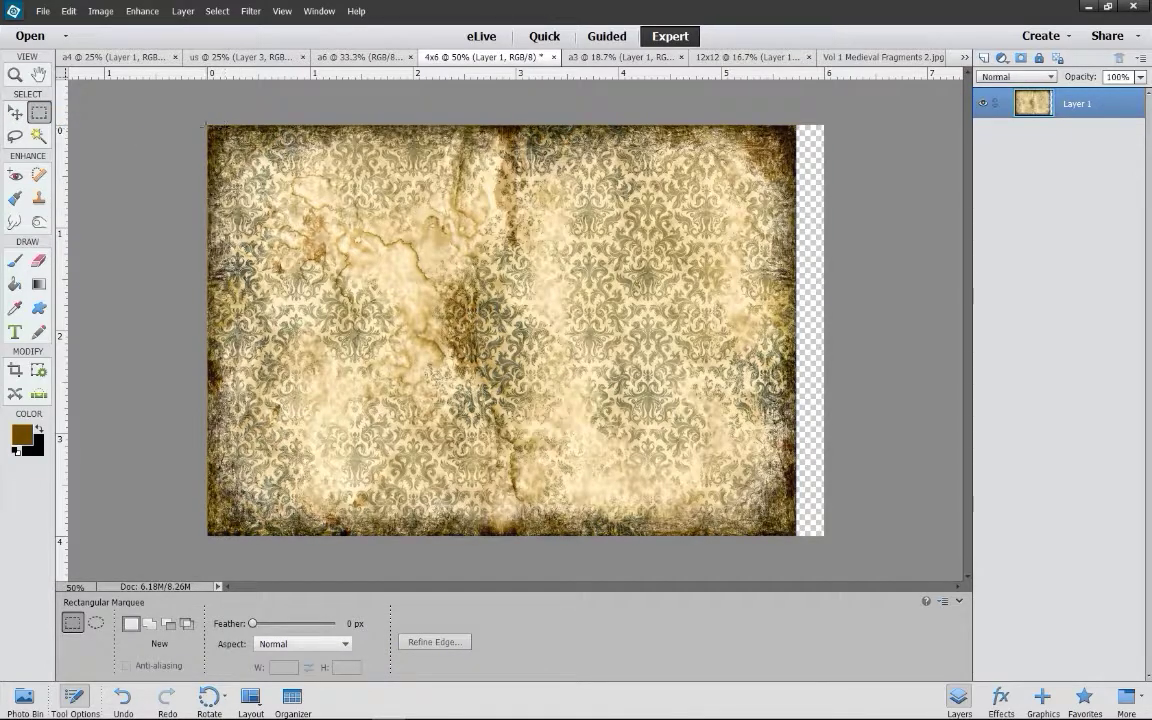
pyautogui.moveTo(207, 125); pyautogui.dragTo(800, 535)
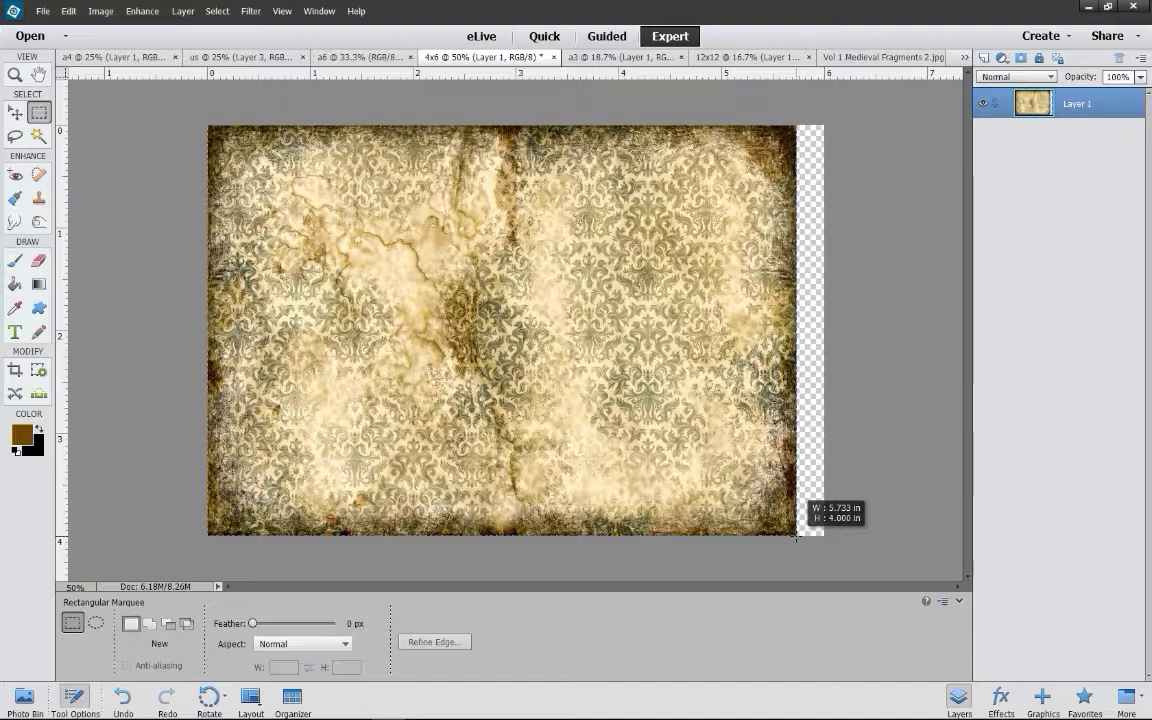
pyautogui.moveTo(800, 533); pyautogui.dragTo(797, 536)
pyautogui.moveTo(797, 536); pyautogui.dragTo(797, 536)
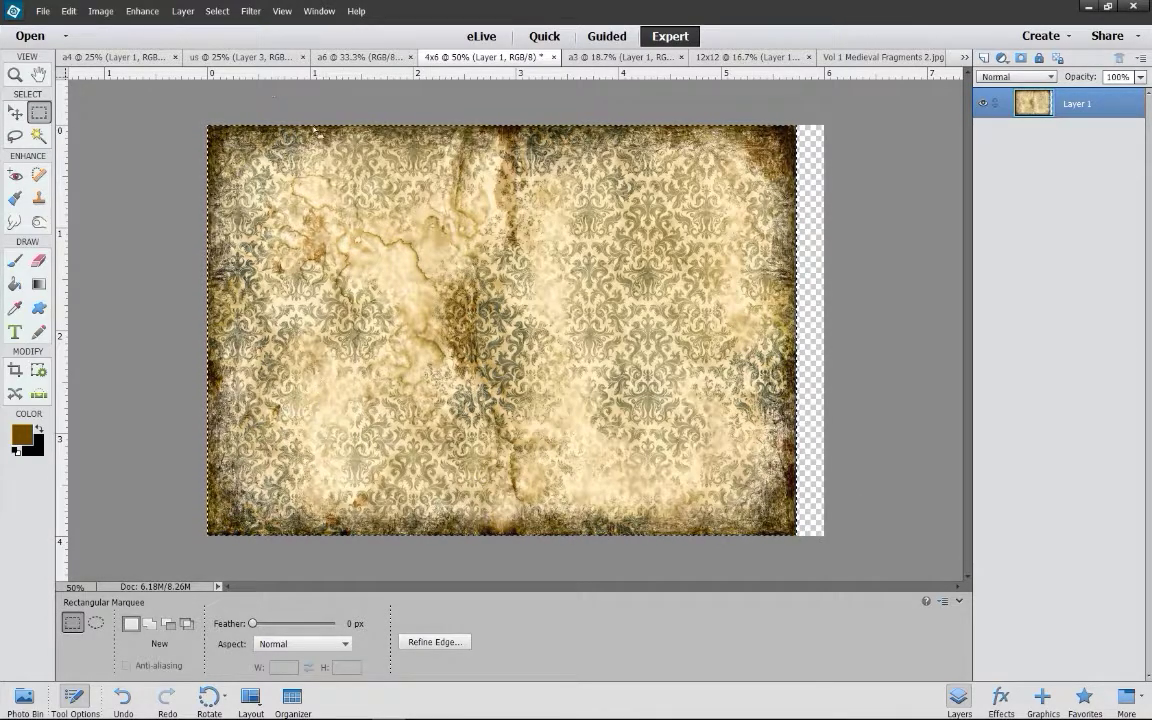
pyautogui.click(68, 11)
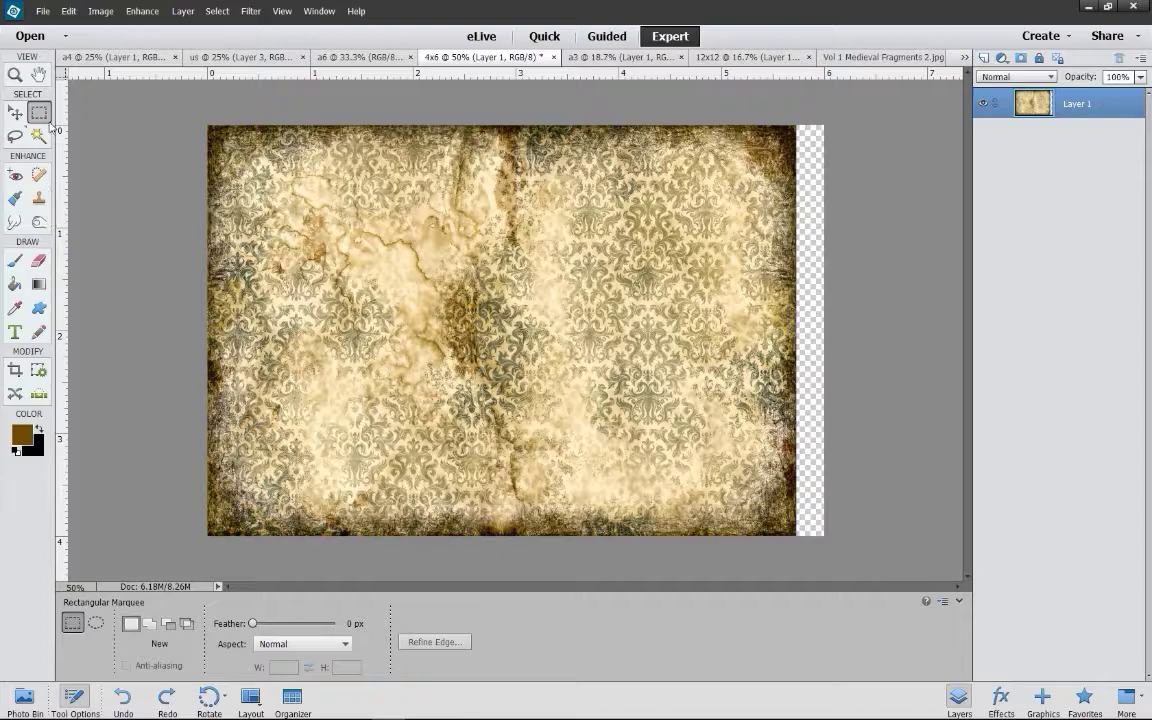
# - Widen the parchment over the right strip, trim its height to fit, and deselect it
pyautogui.click(17, 115)
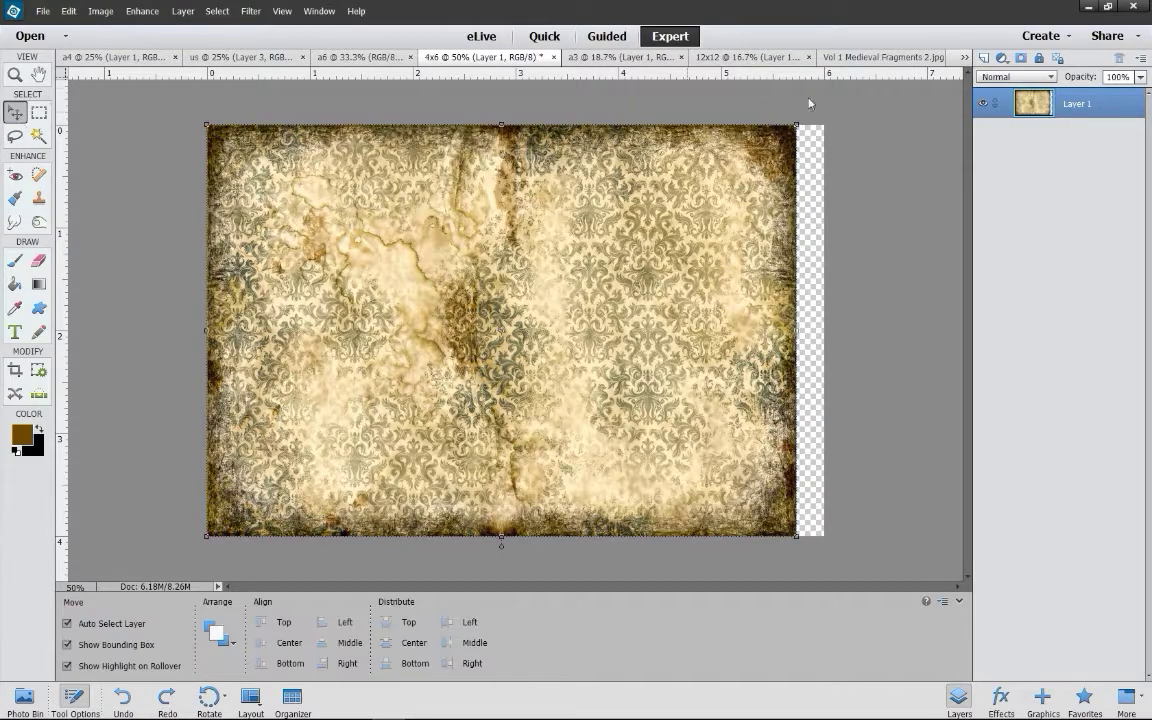
pyautogui.moveTo(797, 126); pyautogui.dragTo(814, 102)
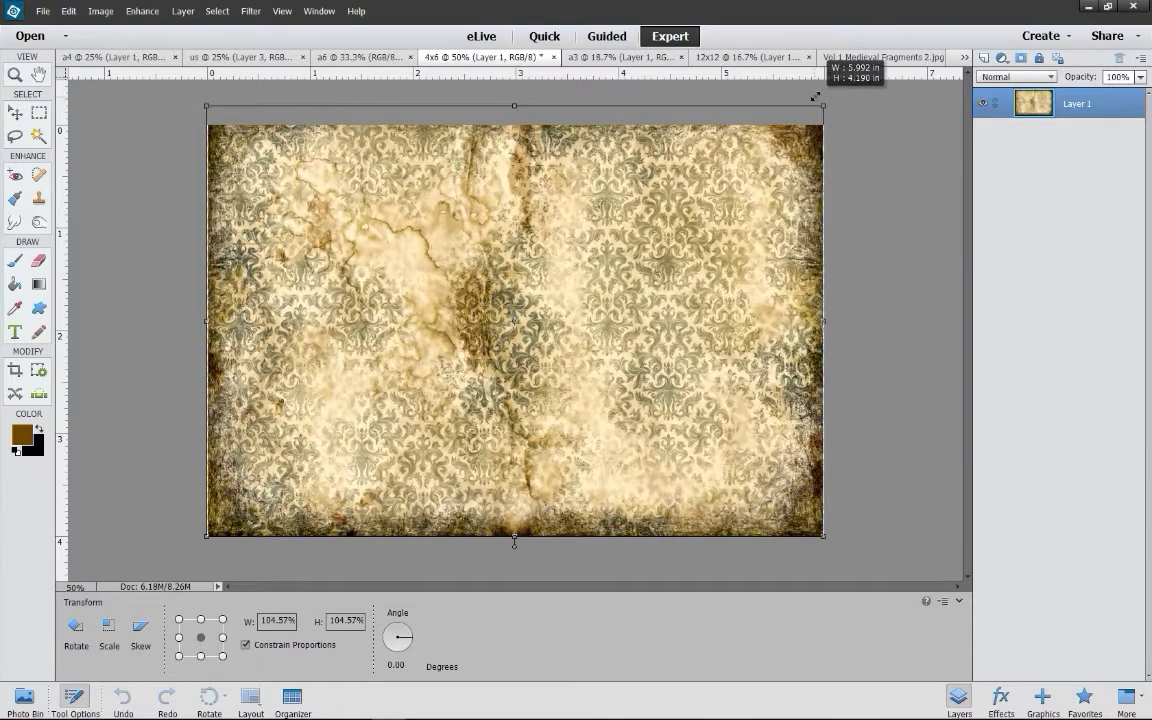
pyautogui.moveTo(814, 102); pyautogui.dragTo(819, 94)
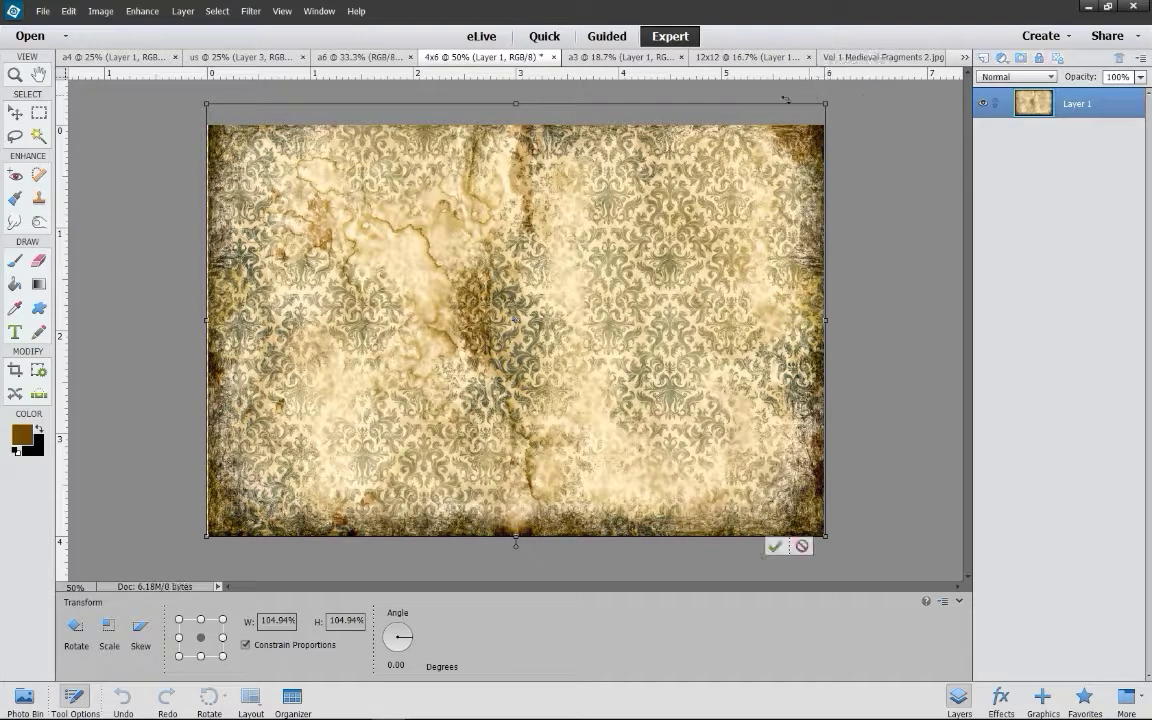
pyautogui.moveTo(516, 104); pyautogui.dragTo(510, 123)
pyautogui.click(775, 546)
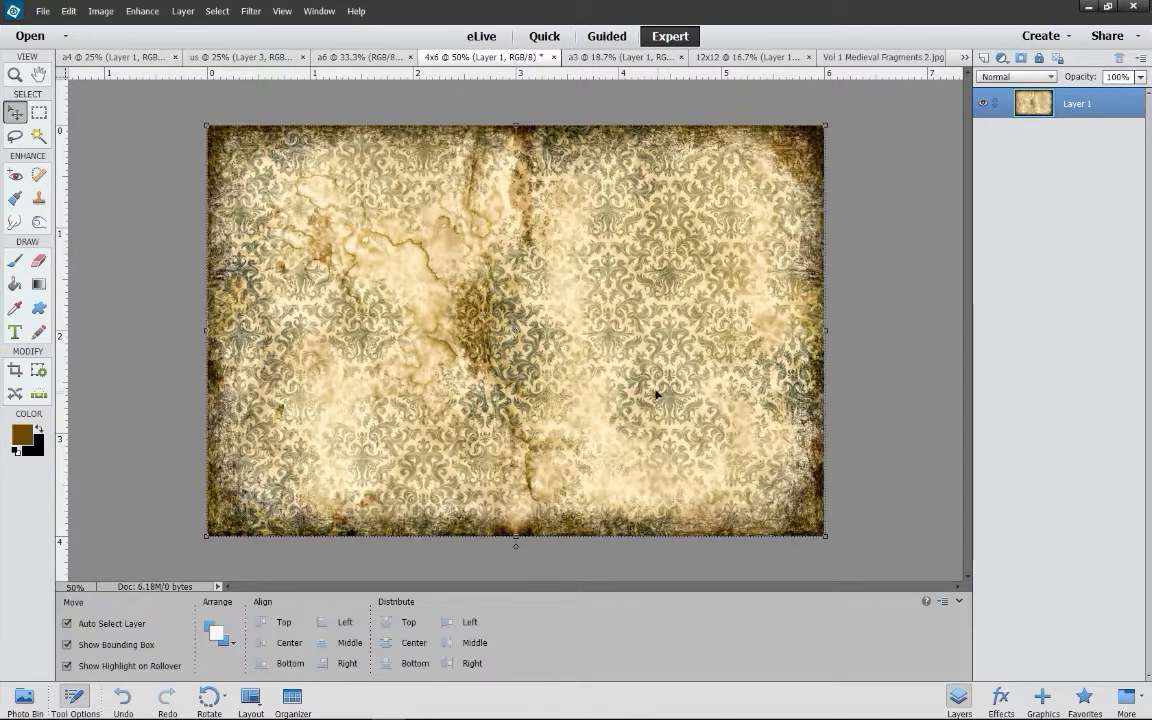
pyautogui.click(918, 359)
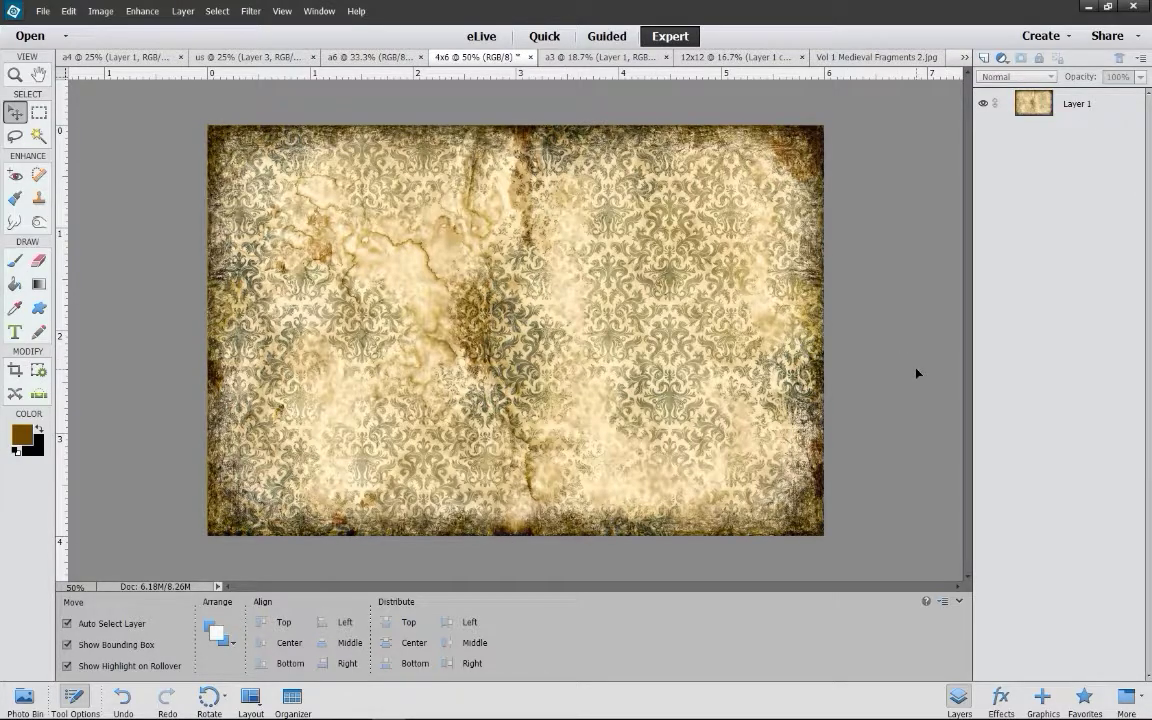
# - Undo back past the paste, then redo the paste and the earlier transform
pyautogui.click(68, 11)
pyautogui.click(115, 26)
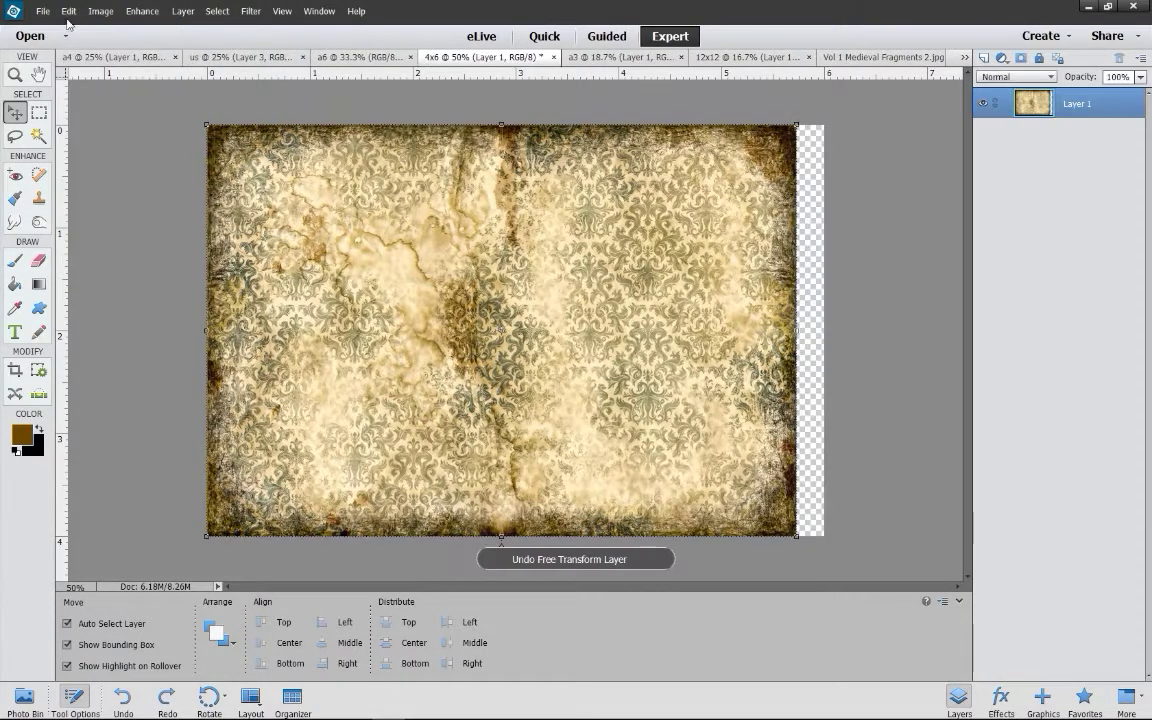
pyautogui.click(68, 11)
pyautogui.click(115, 26)
pyautogui.click(68, 11)
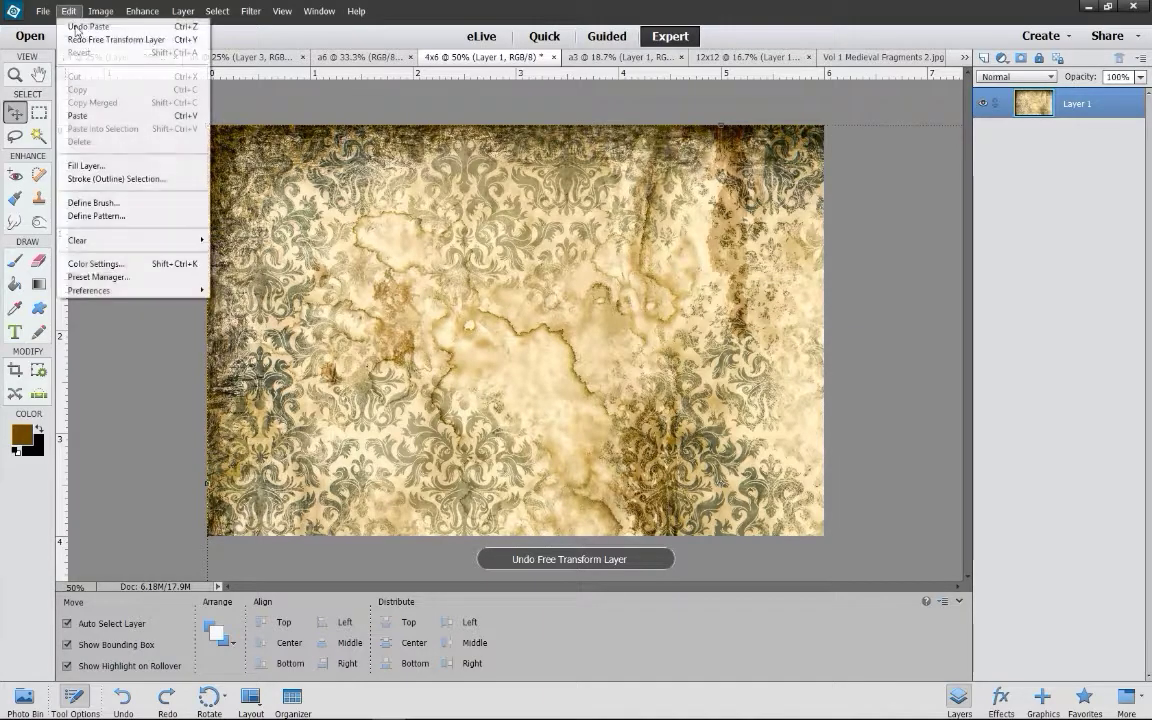
pyautogui.click(115, 26)
pyautogui.click(68, 11)
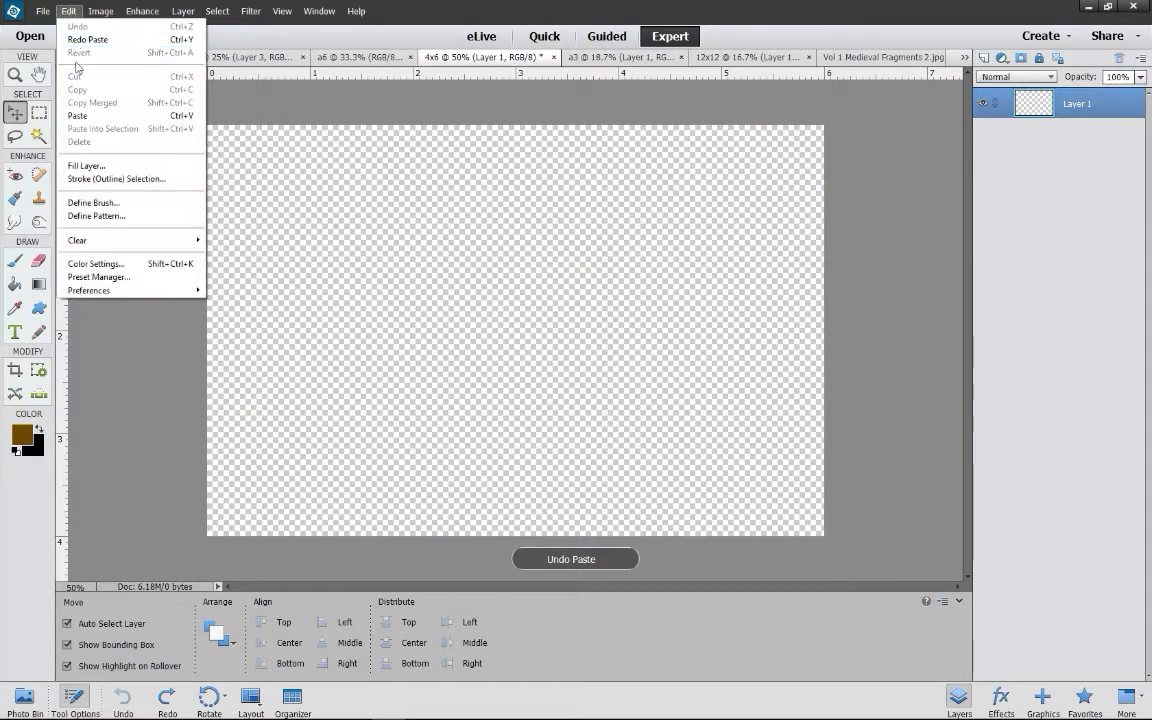
pyautogui.click(90, 39)
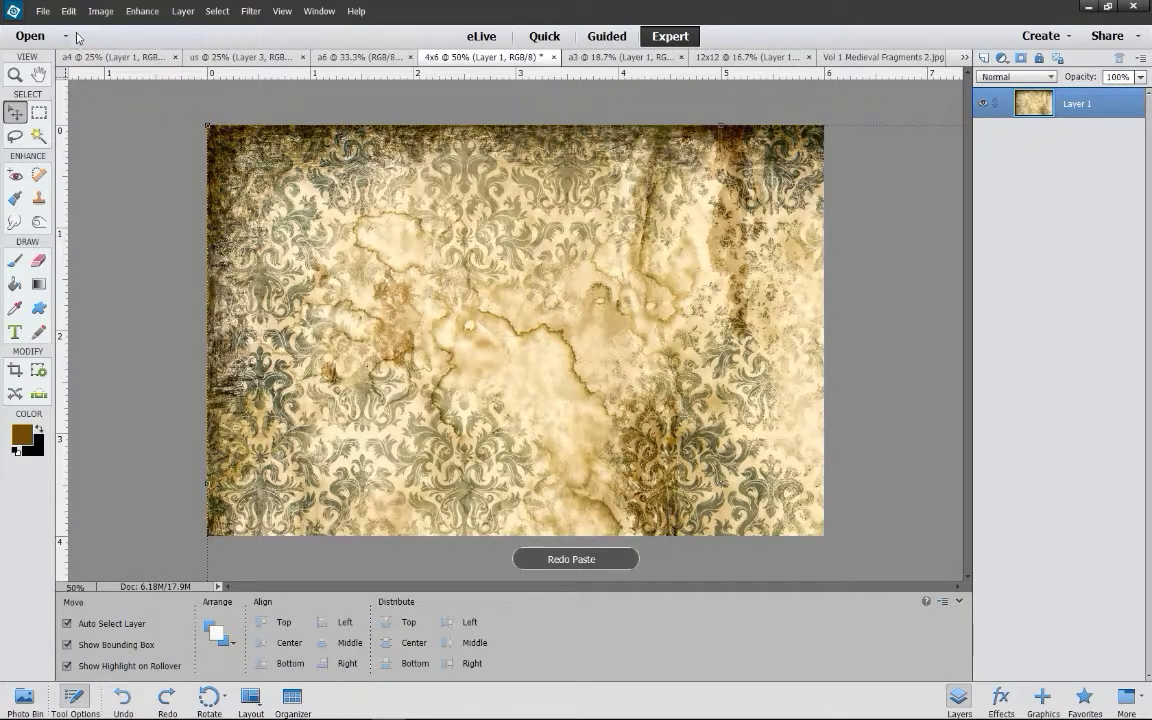
pyautogui.click(68, 11)
pyautogui.click(116, 39)
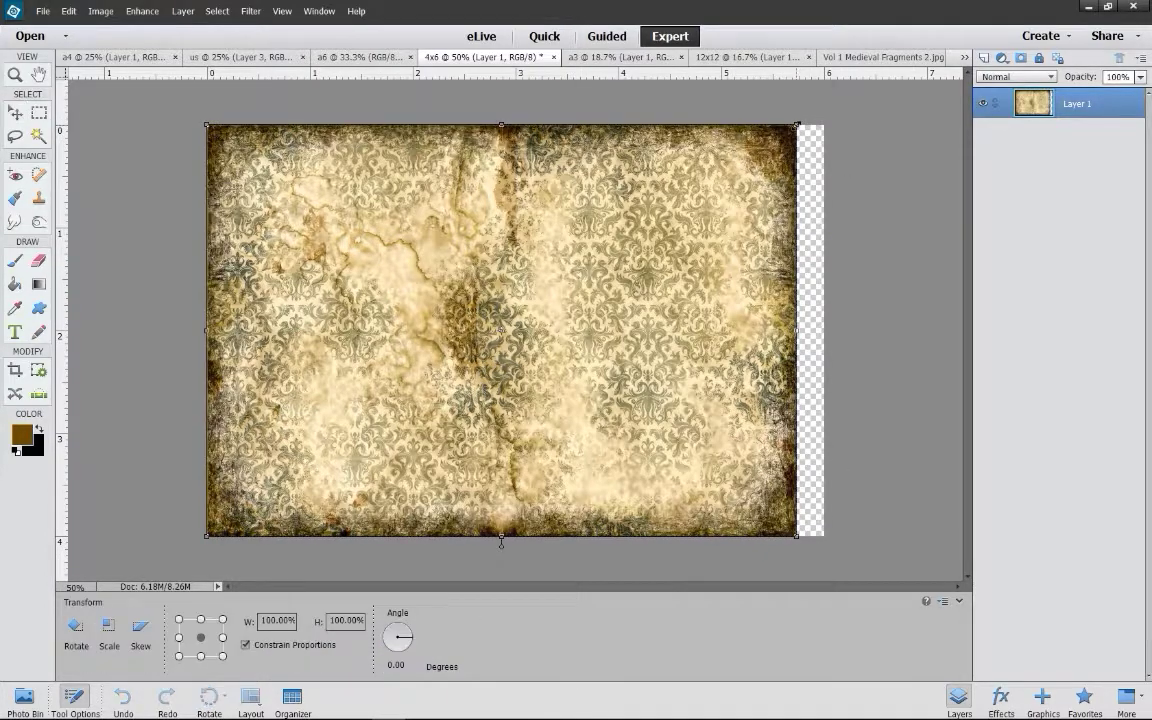
# - Widen the parchment to the canvas width, then fit its height to the canvas
pyautogui.moveTo(797, 125); pyautogui.dragTo(825, 101)
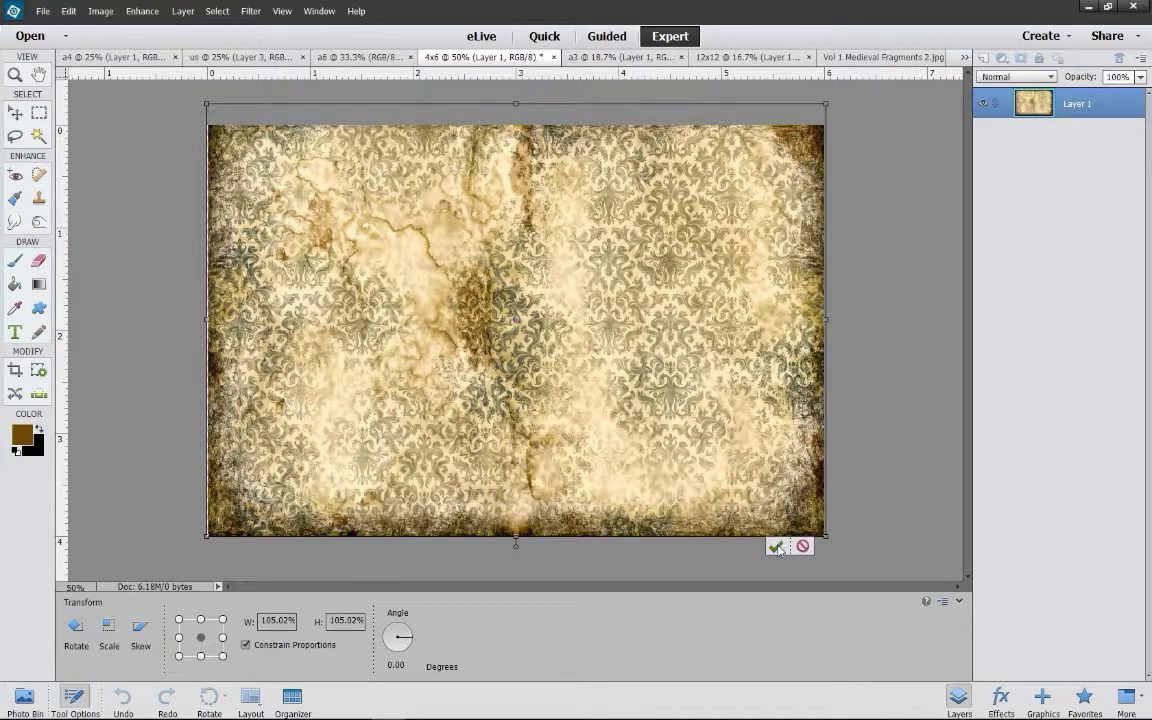
pyautogui.click(777, 545)
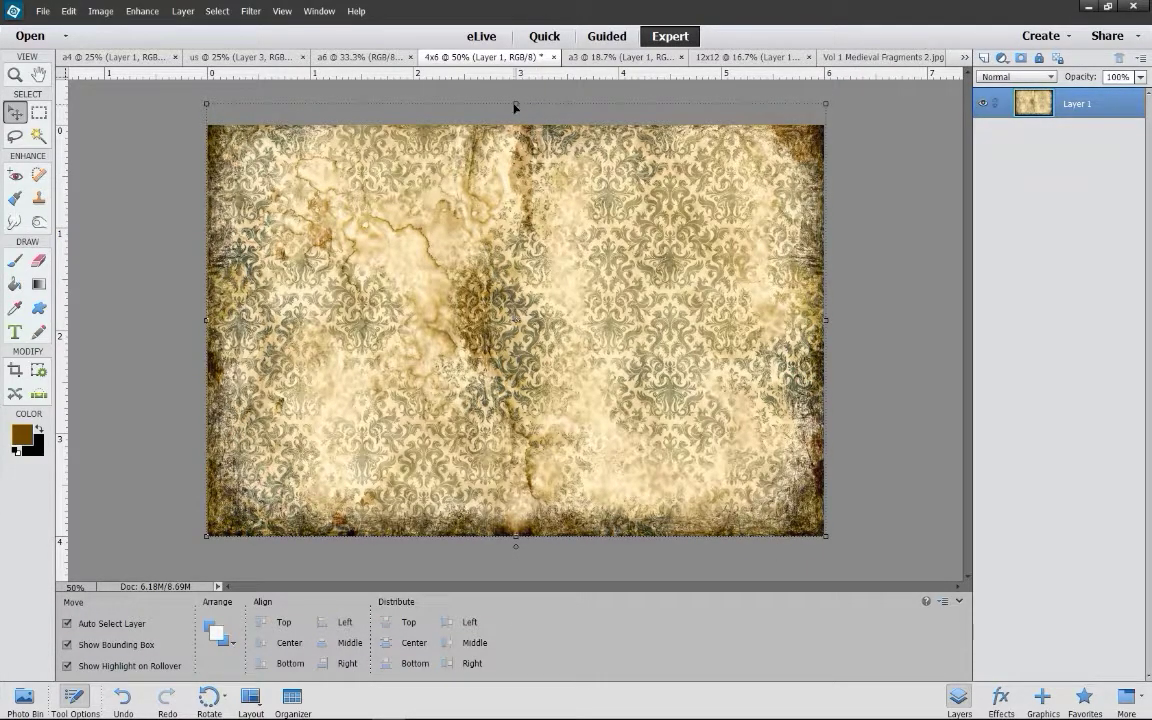
pyautogui.moveTo(515, 104); pyautogui.dragTo(513, 124)
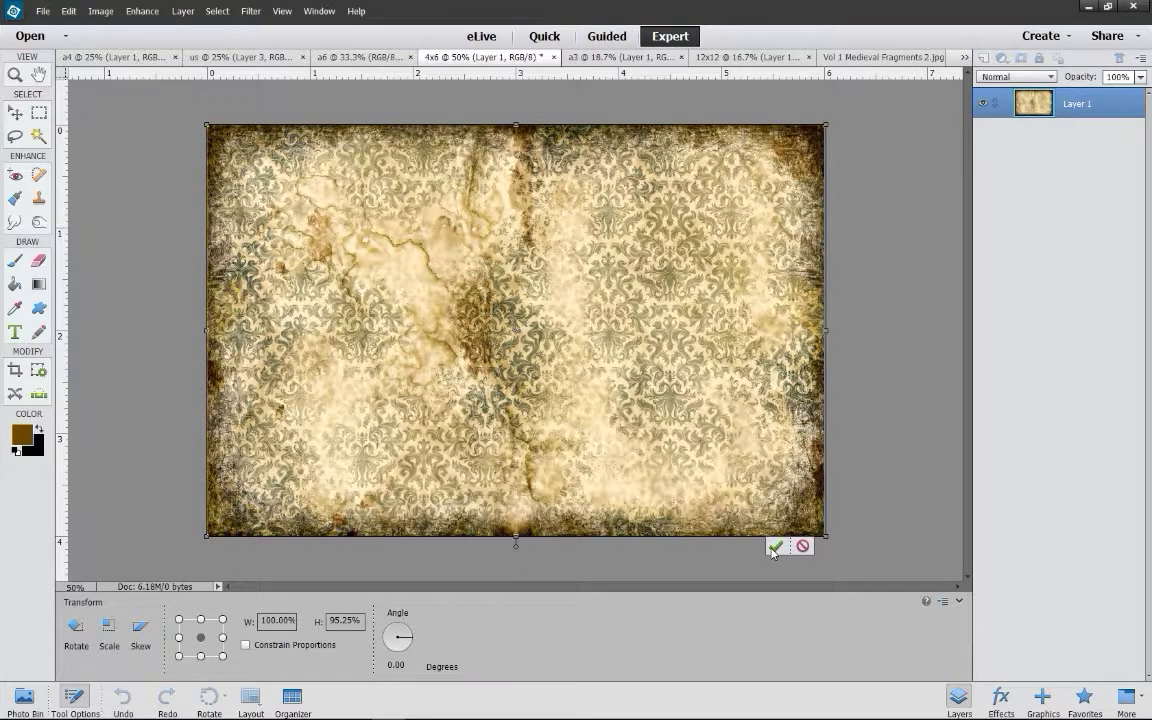
pyautogui.click(775, 547)
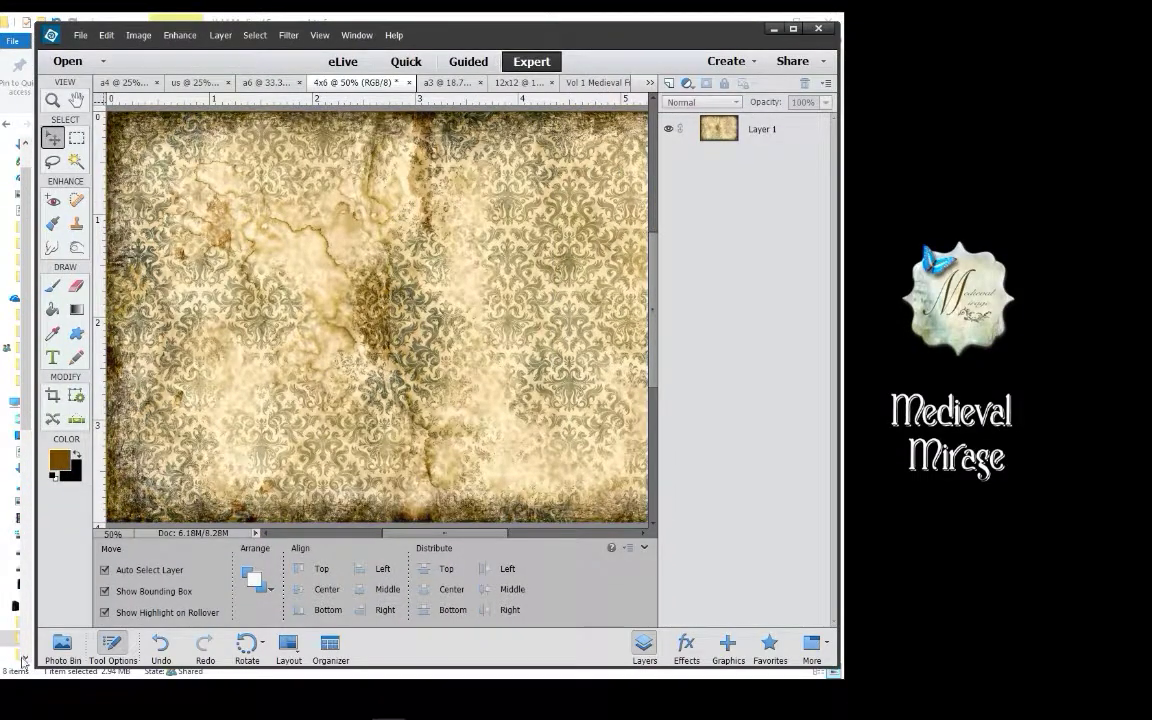
# - Preview the Medieval Fragments pages in File Explorer, including page 5 and the green damask page, ending on page 2
pyautogui.click(22, 560)
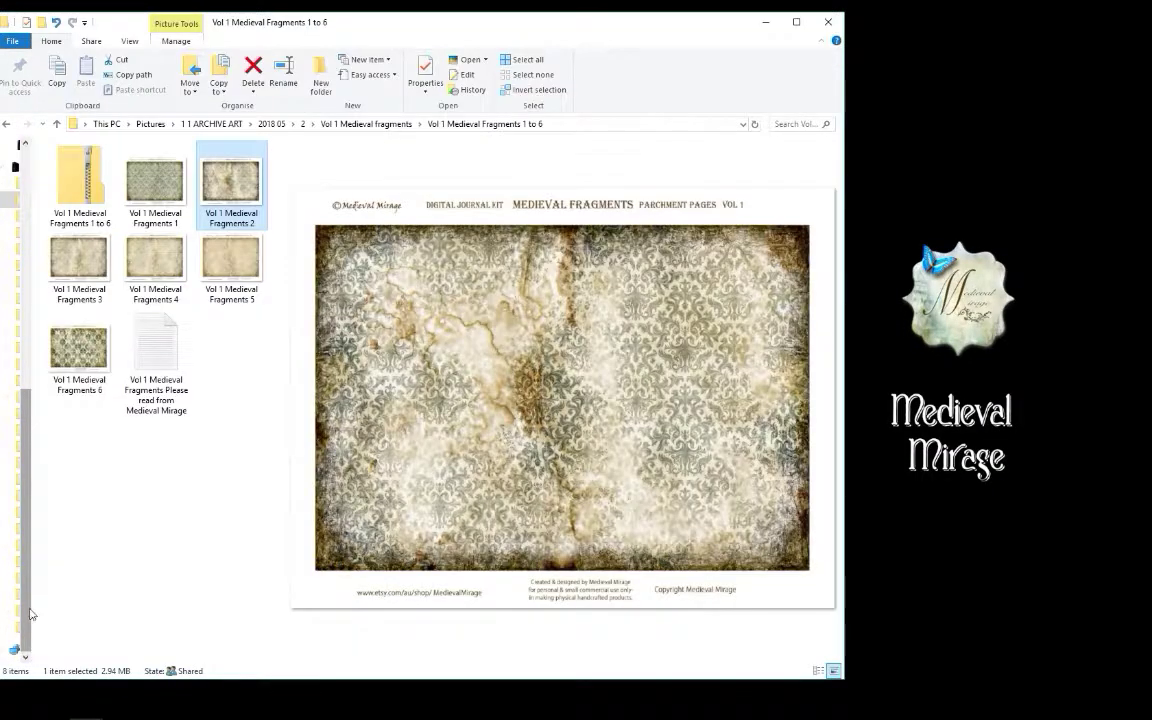
pyautogui.click(231, 262)
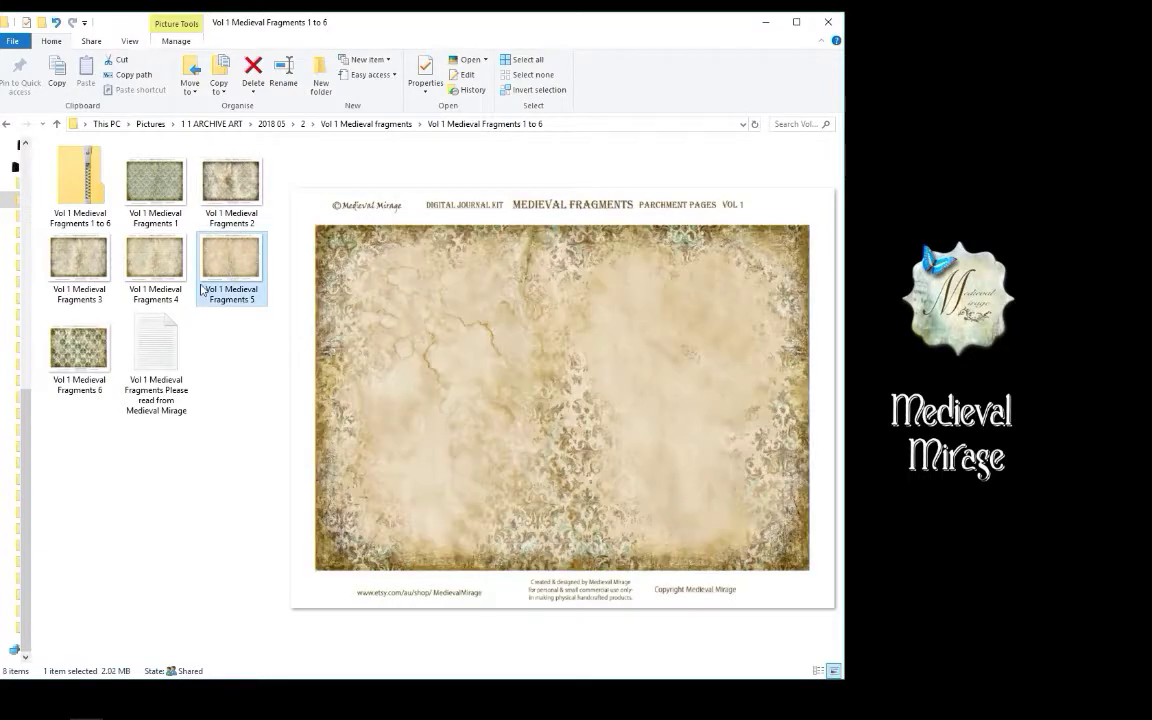
pyautogui.click(157, 257)
pyautogui.click(155, 181)
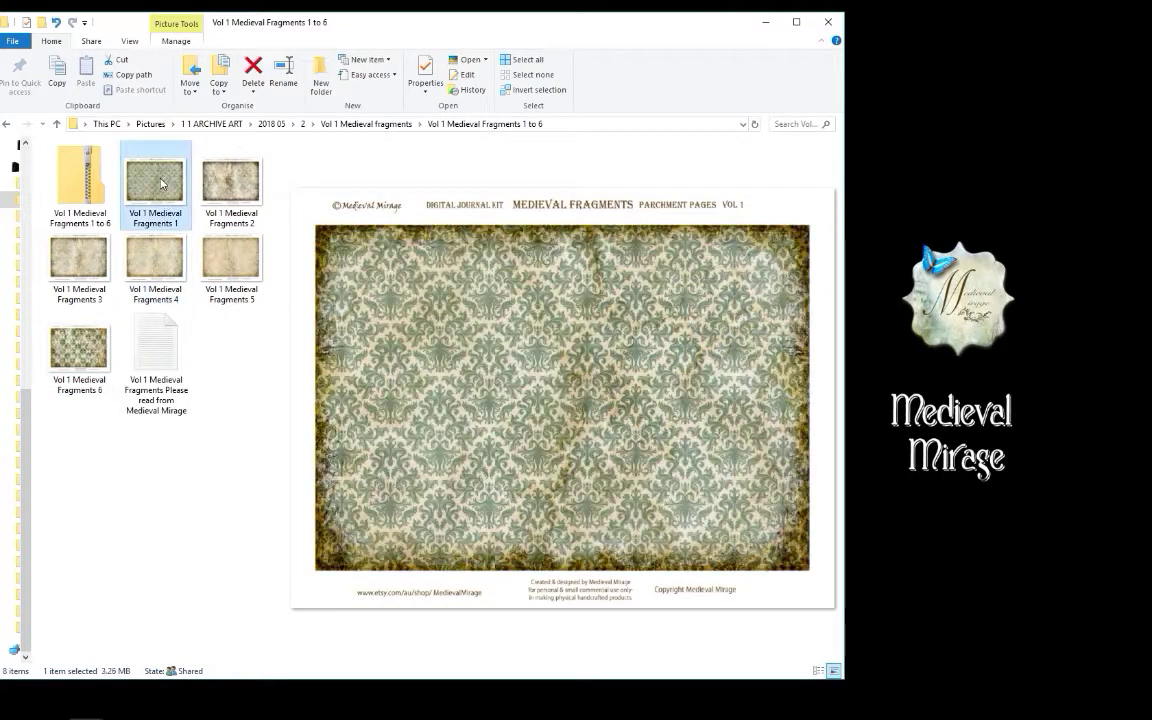
pyautogui.click(232, 183)
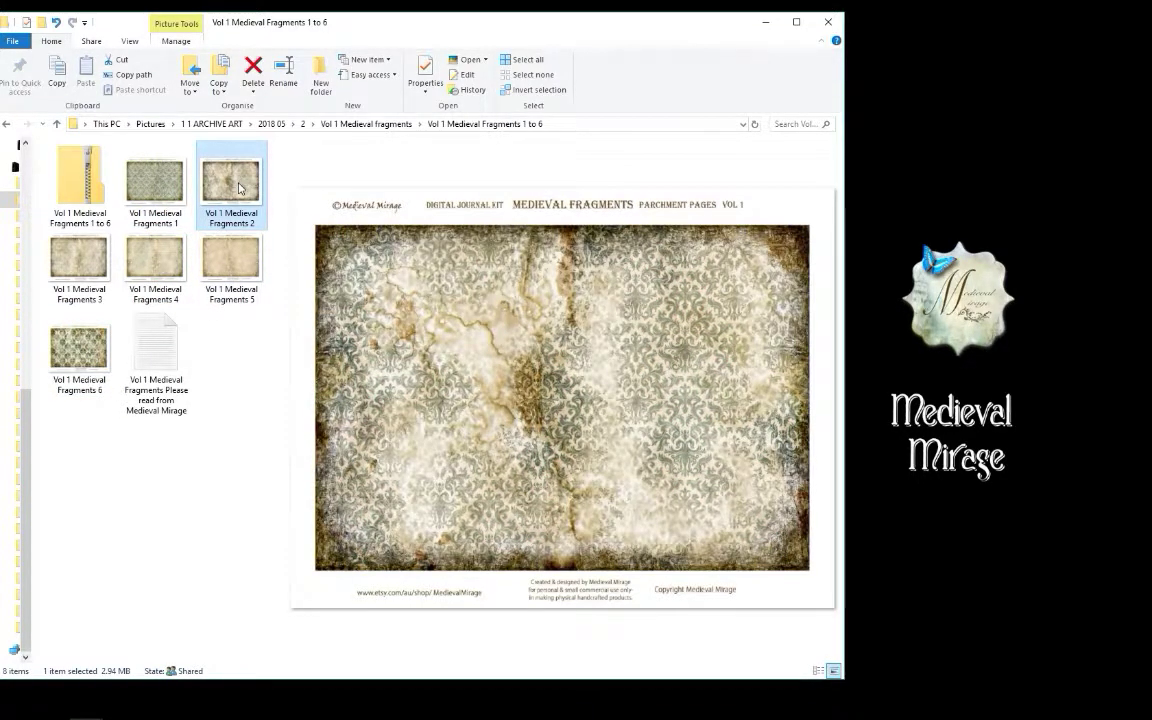